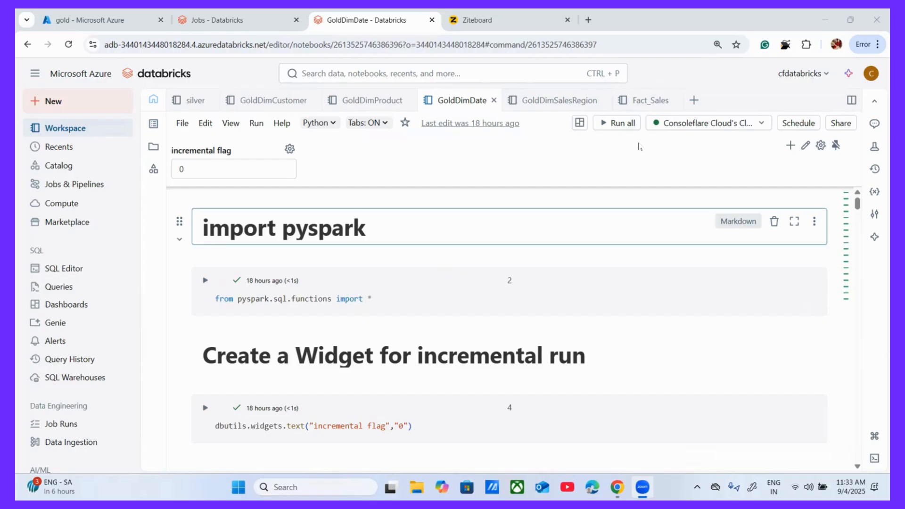
Step: Switch to the Ziteboard whiteboard and handwrite "Silver" as the first node of the pipeline sketch
{"action": "left_click", "coordinate": [482, 26]}
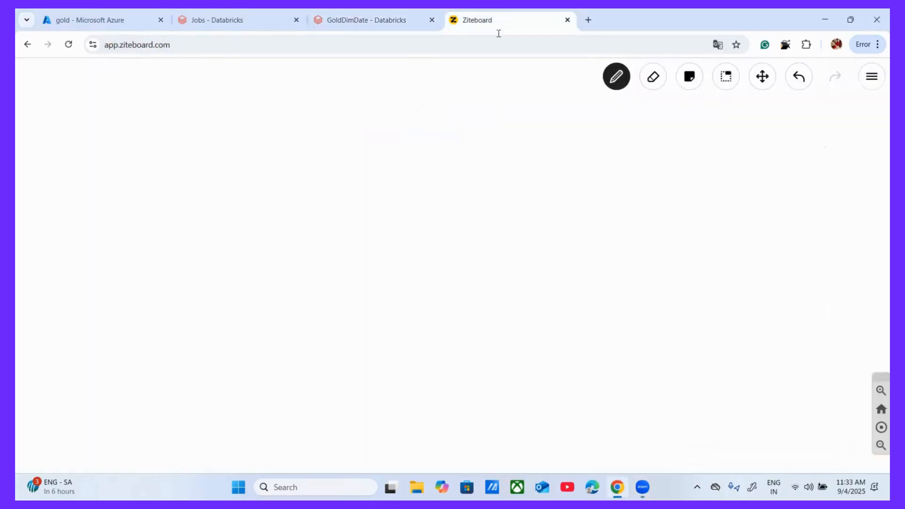
{"action": "mouse_move", "coordinate": [104, 199]}
{"action": "left_mouse_down"}
{"action": "mouse_move", "coordinate": [90, 218]}
{"action": "mouse_move", "coordinate": [116, 219]}
{"action": "left_mouse_up"}
{"action": "left_click_drag", "start_coordinate": [121, 213], "coordinate": [153, 219]}
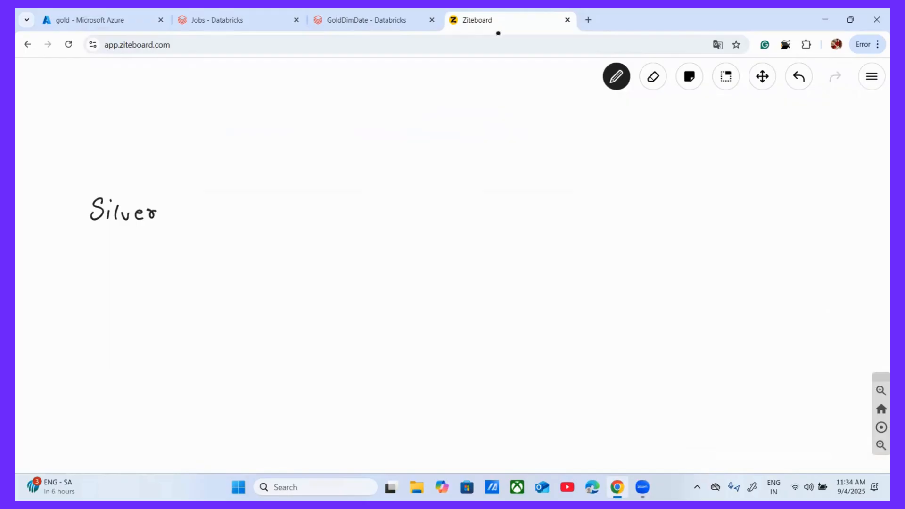
Step: Underline "Silver" and draw four arrows fanning out from it
{"action": "mouse_move", "coordinate": [101, 231]}
{"action": "left_mouse_down"}
{"action": "mouse_move", "coordinate": [137, 228]}
{"action": "mouse_move", "coordinate": [267, 155]}
{"action": "mouse_move", "coordinate": [271, 163]}
{"action": "left_mouse_up"}
{"action": "mouse_move", "coordinate": [179, 215]}
{"action": "left_mouse_down"}
{"action": "mouse_move", "coordinate": [265, 206]}
{"action": "mouse_move", "coordinate": [260, 216]}
{"action": "left_mouse_up"}
{"action": "left_click_drag", "start_coordinate": [180, 228], "coordinate": [266, 240]}
{"action": "left_click_drag", "start_coordinate": [262, 235], "coordinate": [249, 252]}
{"action": "mouse_move", "coordinate": [176, 238]}
{"action": "left_mouse_down"}
{"action": "mouse_move", "coordinate": [252, 289]}
{"action": "mouse_move", "coordinate": [246, 300]}
{"action": "left_mouse_up"}
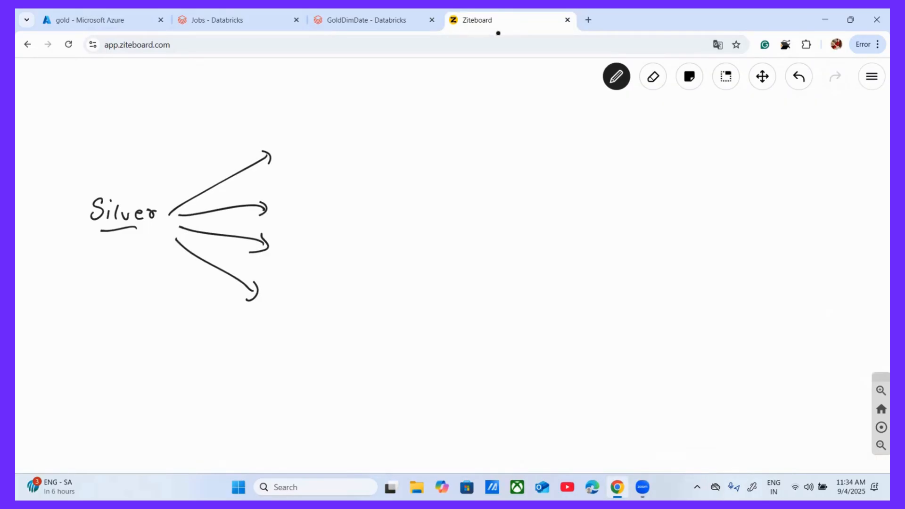
Step: Underline "Silver" again and handwrite "Dim Product" at the end of the uppermost arrow
{"action": "left_click_drag", "start_coordinate": [93, 231], "coordinate": [141, 224]}
{"action": "left_click_drag", "start_coordinate": [285, 146], "coordinate": [286, 161]}
{"action": "mouse_move", "coordinate": [278, 145]}
{"action": "left_mouse_down"}
{"action": "mouse_move", "coordinate": [282, 162]}
{"action": "mouse_move", "coordinate": [326, 149]}
{"action": "mouse_move", "coordinate": [341, 159]}
{"action": "left_mouse_up"}
{"action": "left_click", "coordinate": [293, 148]}
{"action": "mouse_move", "coordinate": [346, 154]}
{"action": "left_mouse_down"}
{"action": "mouse_move", "coordinate": [351, 143]}
{"action": "mouse_move", "coordinate": [374, 159]}
{"action": "left_mouse_up"}
{"action": "left_click_drag", "start_coordinate": [381, 146], "coordinate": [392, 152]}
Step: Handwrite "Dim Date" and "Dim Sales" at the ends of the two middle arrows
{"action": "mouse_move", "coordinate": [285, 203]}
{"action": "left_mouse_down"}
{"action": "mouse_move", "coordinate": [284, 219]}
{"action": "mouse_move", "coordinate": [315, 212]}
{"action": "left_mouse_up"}
{"action": "mouse_move", "coordinate": [334, 213]}
{"action": "left_mouse_down"}
{"action": "mouse_move", "coordinate": [342, 200]}
{"action": "mouse_move", "coordinate": [359, 213]}
{"action": "left_mouse_up"}
{"action": "left_click_drag", "start_coordinate": [355, 207], "coordinate": [375, 211]}
{"action": "left_click_drag", "start_coordinate": [288, 245], "coordinate": [285, 261]}
{"action": "left_click_drag", "start_coordinate": [299, 255], "coordinate": [322, 258]}
{"action": "left_click_drag", "start_coordinate": [350, 244], "coordinate": [341, 259]}
{"action": "left_click_drag", "start_coordinate": [356, 252], "coordinate": [365, 254]}
{"action": "left_click_drag", "start_coordinate": [372, 251], "coordinate": [386, 258]}
Step: Handwrite "Dim Customer" at the end of the lowest arrow
{"action": "left_click_drag", "start_coordinate": [269, 292], "coordinate": [268, 309]}
{"action": "left_click_drag", "start_coordinate": [284, 301], "coordinate": [304, 306]}
{"action": "left_click_drag", "start_coordinate": [317, 300], "coordinate": [332, 306]}
{"action": "left_click_drag", "start_coordinate": [332, 300], "coordinate": [349, 306]}
{"action": "mouse_move", "coordinate": [354, 291]}
{"action": "left_mouse_down"}
{"action": "mouse_move", "coordinate": [351, 307]}
{"action": "mouse_move", "coordinate": [359, 295]}
{"action": "left_mouse_up"}
{"action": "left_click_drag", "start_coordinate": [360, 299], "coordinate": [410, 304]}
{"action": "left_click_drag", "start_coordinate": [409, 304], "coordinate": [419, 295]}
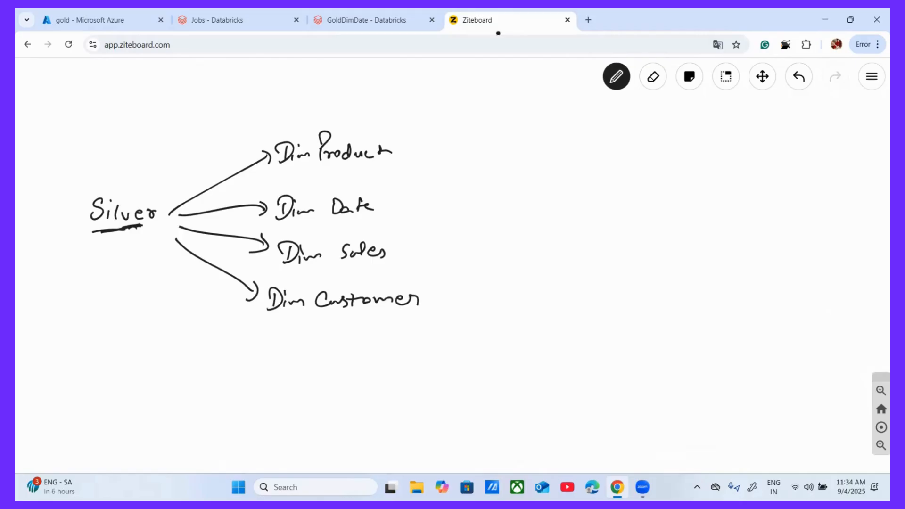
Step: Draw a converging arrow from each of the four Dim labels and handwrite "fact Sales" where they meet
{"action": "mouse_move", "coordinate": [404, 158]}
{"action": "left_mouse_down"}
{"action": "mouse_move", "coordinate": [501, 199]}
{"action": "mouse_move", "coordinate": [501, 210]}
{"action": "left_mouse_up"}
{"action": "left_click_drag", "start_coordinate": [416, 214], "coordinate": [496, 223]}
{"action": "left_click_drag", "start_coordinate": [414, 261], "coordinate": [492, 245]}
{"action": "mouse_move", "coordinate": [428, 301]}
{"action": "left_mouse_down"}
{"action": "mouse_move", "coordinate": [490, 255]}
{"action": "mouse_move", "coordinate": [492, 265]}
{"action": "left_mouse_up"}
{"action": "mouse_move", "coordinate": [522, 203]}
{"action": "left_mouse_down"}
{"action": "mouse_move", "coordinate": [512, 225]}
{"action": "mouse_move", "coordinate": [527, 214]}
{"action": "left_mouse_up"}
{"action": "left_click_drag", "start_coordinate": [535, 212], "coordinate": [554, 217]}
{"action": "left_click_drag", "start_coordinate": [552, 211], "coordinate": [596, 216]}
{"action": "mouse_move", "coordinate": [599, 200]}
{"action": "left_mouse_down"}
{"action": "mouse_move", "coordinate": [606, 216]}
{"action": "mouse_move", "coordinate": [625, 217]}
{"action": "left_mouse_up"}
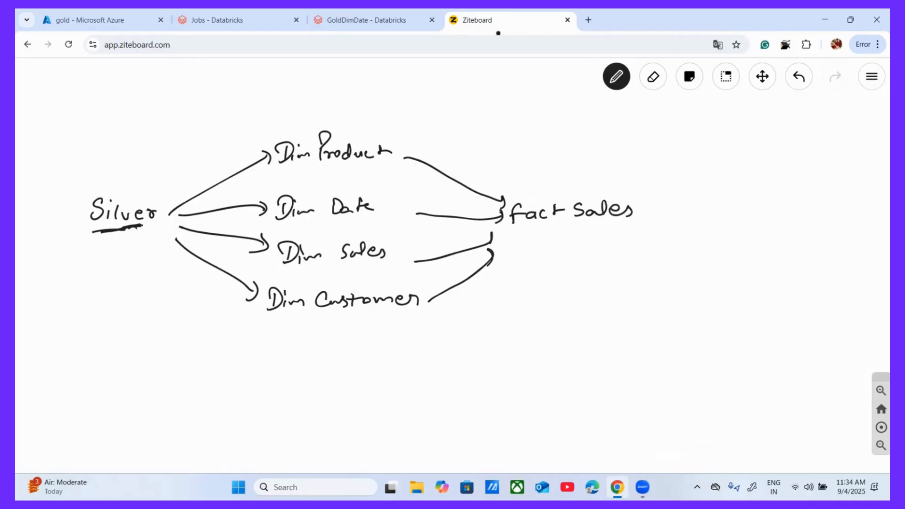
Step: Add a tick above each of the four Dim labels and circle "Silver"
{"action": "left_click_drag", "start_coordinate": [342, 122], "coordinate": [377, 109]}
{"action": "left_click_drag", "start_coordinate": [335, 182], "coordinate": [362, 175]}
{"action": "left_click_drag", "start_coordinate": [314, 243], "coordinate": [334, 232]}
{"action": "left_click_drag", "start_coordinate": [307, 283], "coordinate": [343, 267]}
{"action": "mouse_move", "coordinate": [80, 180]}
{"action": "left_mouse_down"}
{"action": "mouse_move", "coordinate": [68, 203]}
{"action": "mouse_move", "coordinate": [79, 179]}
{"action": "left_mouse_up"}
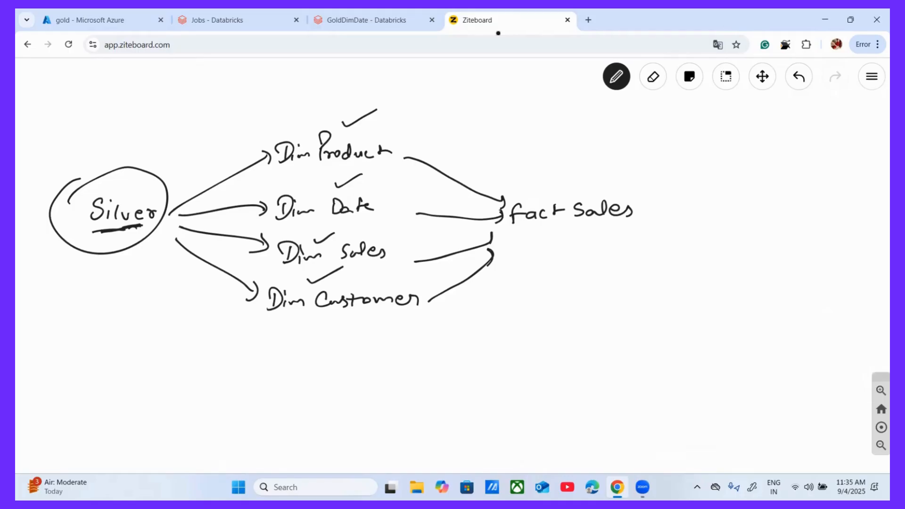
Step: Add a second tick to each of the four Dim labels and reinforce the underline of "Silver"
{"action": "left_click_drag", "start_coordinate": [344, 113], "coordinate": [386, 93]}
{"action": "left_click_drag", "start_coordinate": [345, 182], "coordinate": [379, 175]}
{"action": "left_click_drag", "start_coordinate": [341, 234], "coordinate": [373, 221]}
{"action": "left_click_drag", "start_coordinate": [342, 281], "coordinate": [375, 265]}
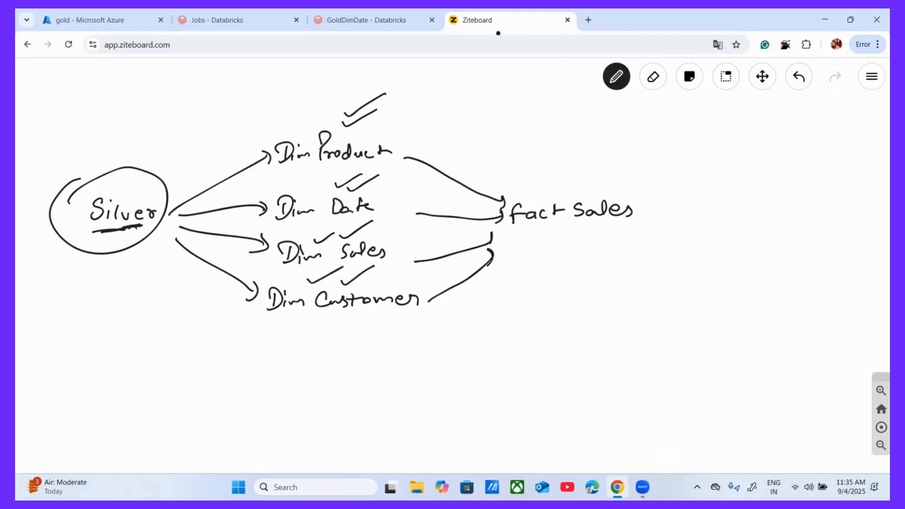
{"action": "left_click_drag", "start_coordinate": [89, 236], "coordinate": [123, 231]}
Step: Circle "fact Sales" and underline both of its words
{"action": "mouse_move", "coordinate": [517, 187]}
{"action": "left_mouse_down"}
{"action": "mouse_move", "coordinate": [667, 242]}
{"action": "mouse_move", "coordinate": [478, 210]}
{"action": "left_mouse_up"}
{"action": "left_click_drag", "start_coordinate": [491, 191], "coordinate": [532, 173]}
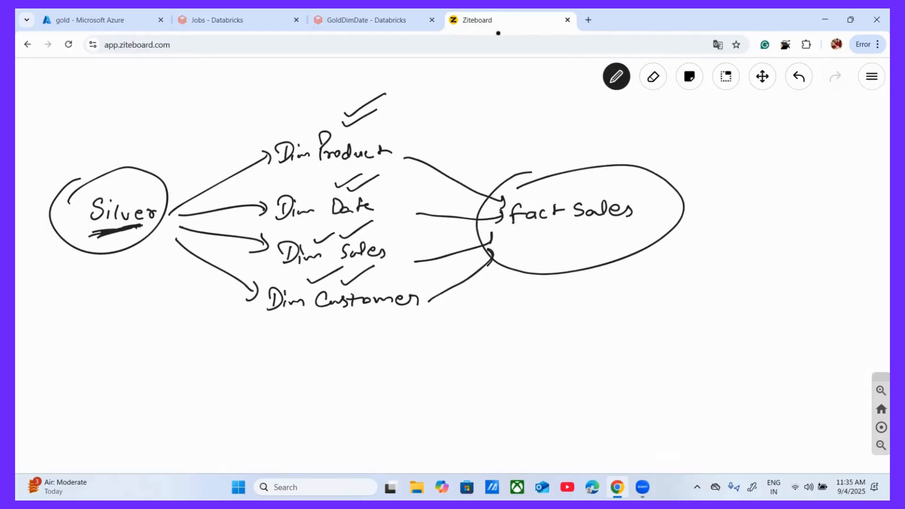
{"action": "left_click_drag", "start_coordinate": [527, 238], "coordinate": [552, 232]}
{"action": "left_click_drag", "start_coordinate": [578, 233], "coordinate": [595, 230]}
Step: Add a third tick to each Dim label and a second underline beneath both words of "fact Sales"
{"action": "left_click_drag", "start_coordinate": [376, 128], "coordinate": [418, 115]}
{"action": "left_click_drag", "start_coordinate": [362, 201], "coordinate": [393, 187]}
{"action": "left_click_drag", "start_coordinate": [361, 240], "coordinate": [396, 221]}
{"action": "left_click_drag", "start_coordinate": [362, 283], "coordinate": [394, 270]}
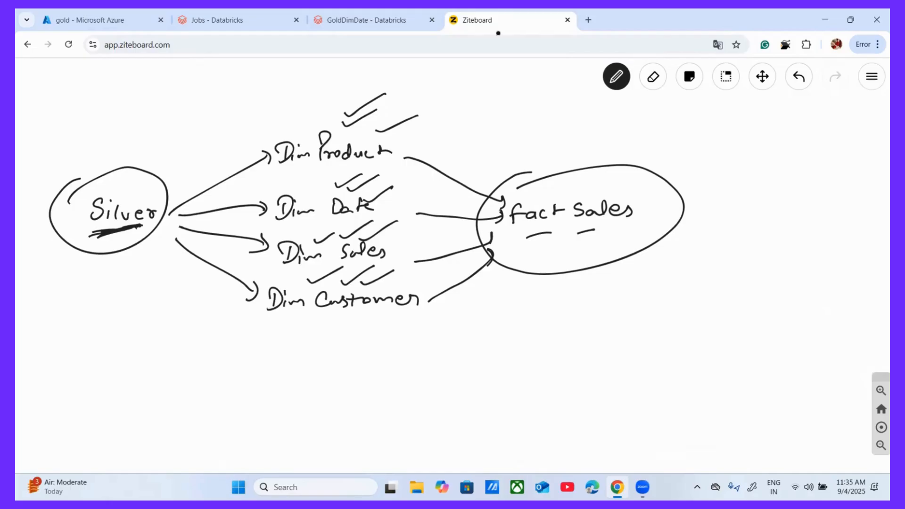
{"action": "left_click_drag", "start_coordinate": [538, 245], "coordinate": [559, 241]}
{"action": "left_click_drag", "start_coordinate": [583, 244], "coordinate": [605, 241]}
Step: Switch to Databricks and create a new job in Jobs & Pipelines
{"action": "left_click", "coordinate": [218, 21]}
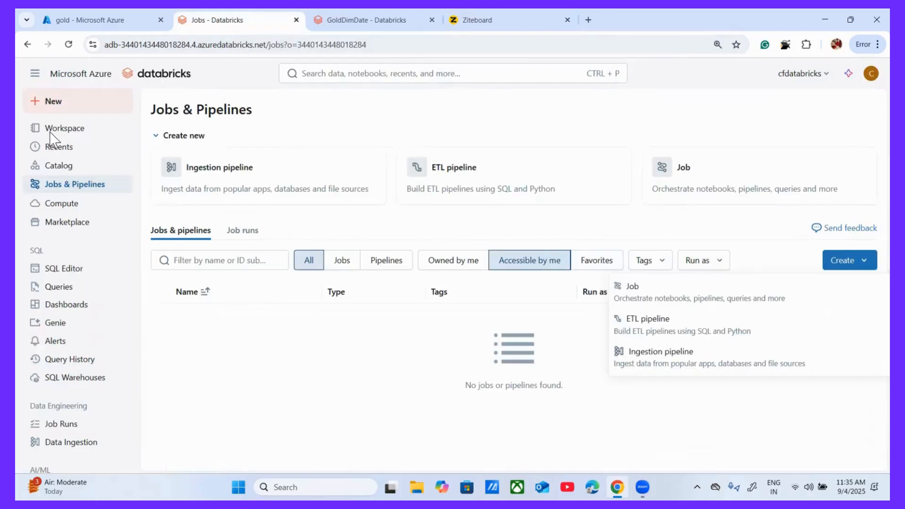
{"action": "left_click", "coordinate": [374, 20]}
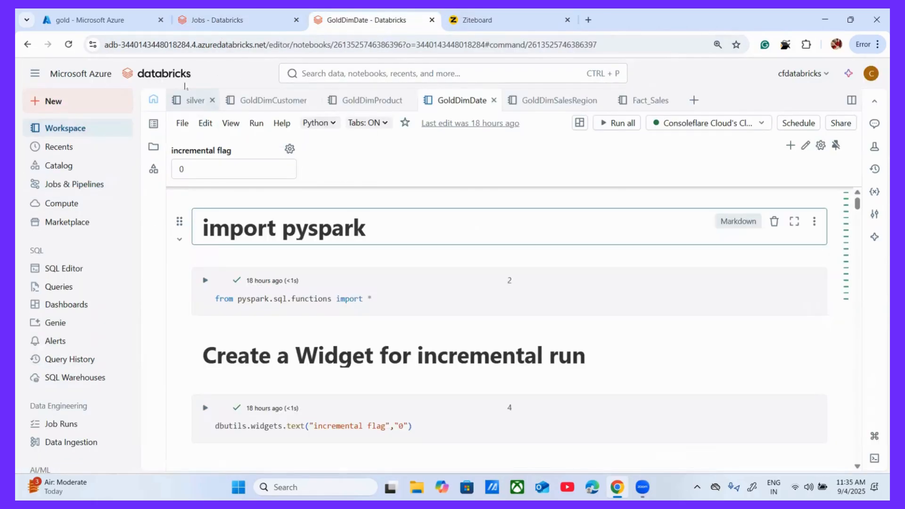
{"action": "left_click", "coordinate": [69, 188]}
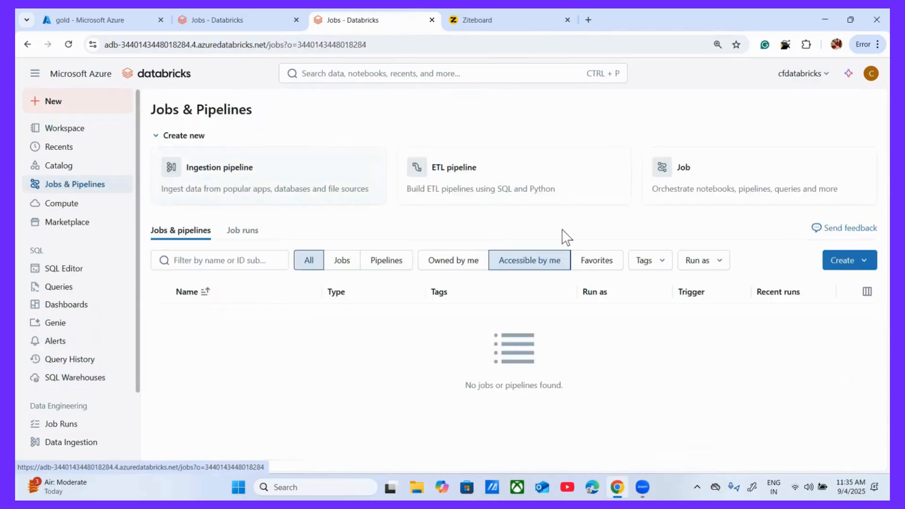
{"action": "left_click", "coordinate": [865, 260]}
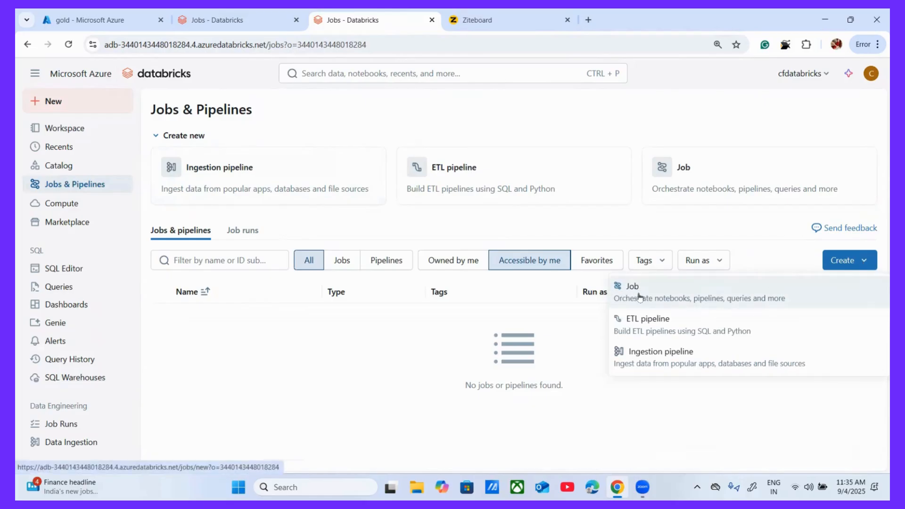
{"action": "left_click", "coordinate": [627, 293]}
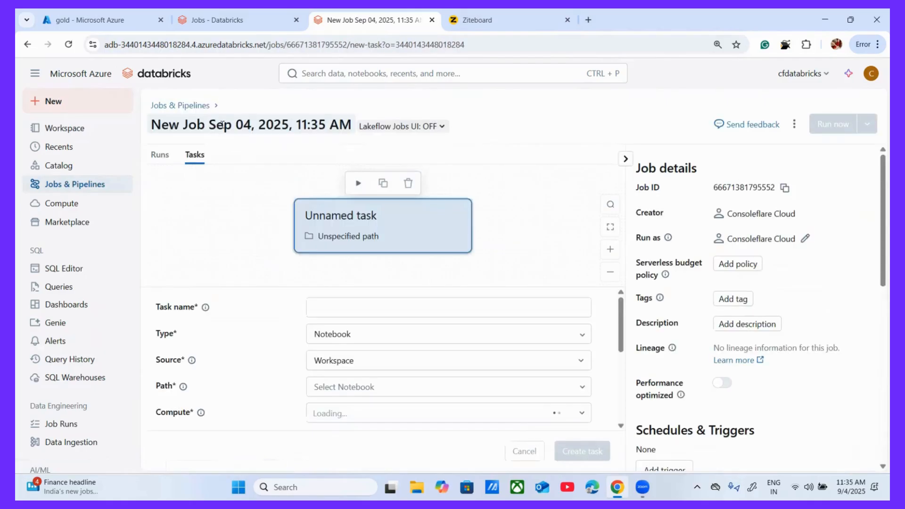
Step: Rename the new job as Data Pipeline
{"action": "left_click", "coordinate": [253, 121]}
{"action": "left_click", "coordinate": [279, 123]}
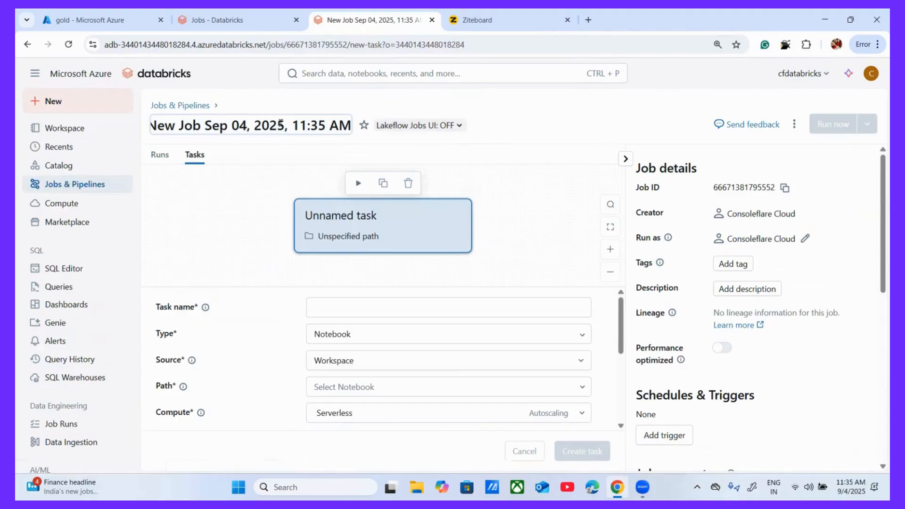
{"action": "triple_click", "coordinate": [280, 123]}
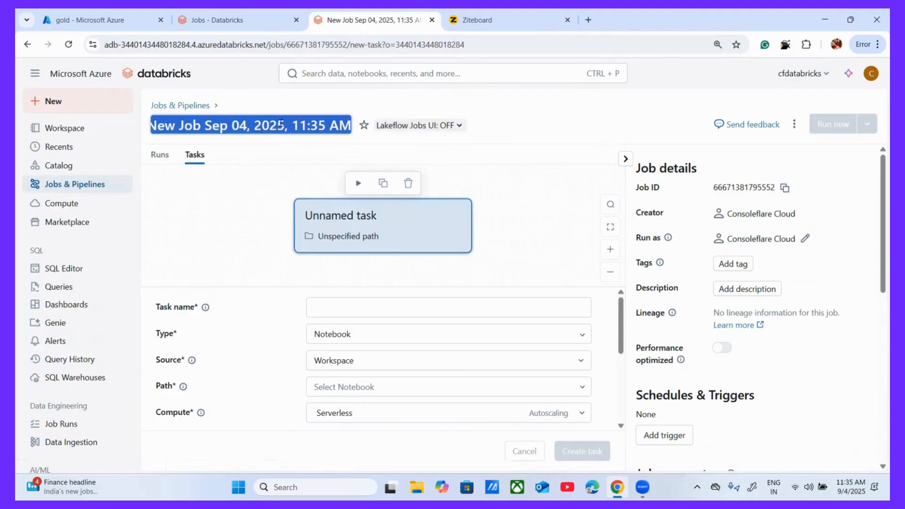
{"action": "type", "text": "Data "}
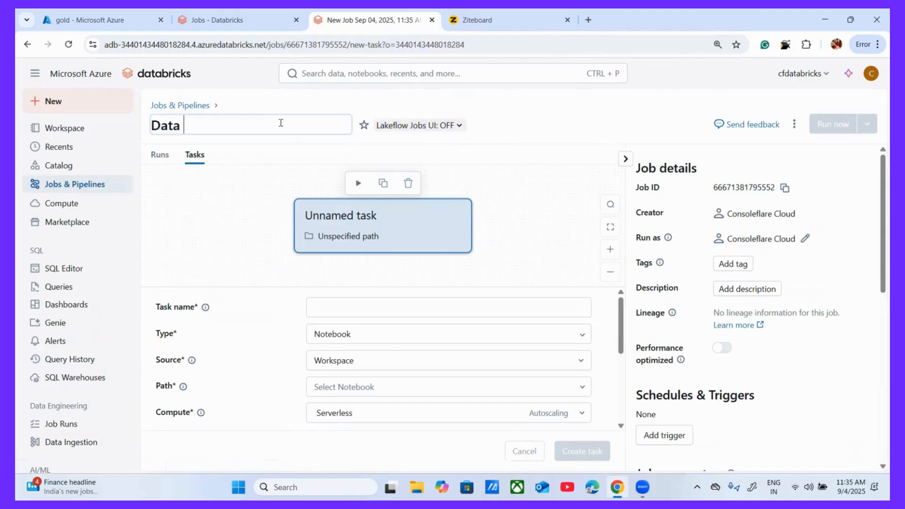
{"action": "type", "text": "Pipeline"}
{"action": "left_click", "coordinate": [258, 216]}
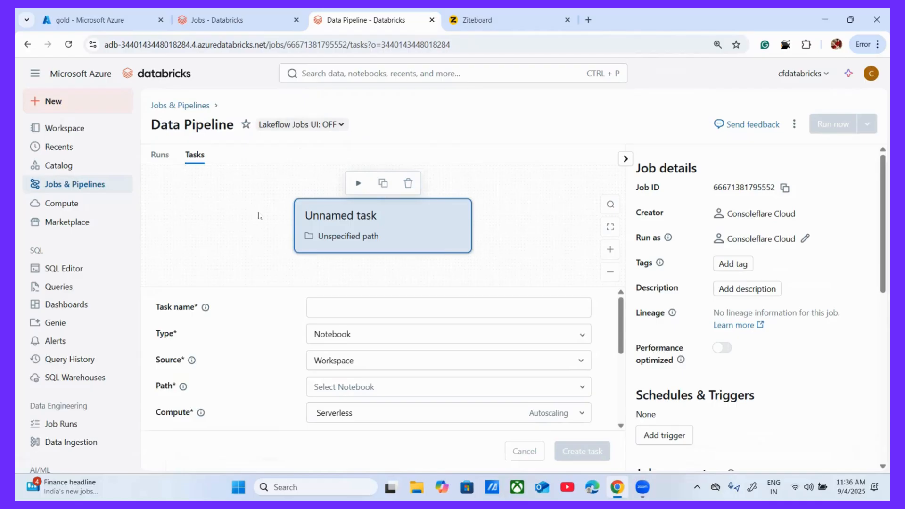
Step: Name the unnamed task in the Data Pipeline job Silver
{"action": "left_click", "coordinate": [236, 20]}
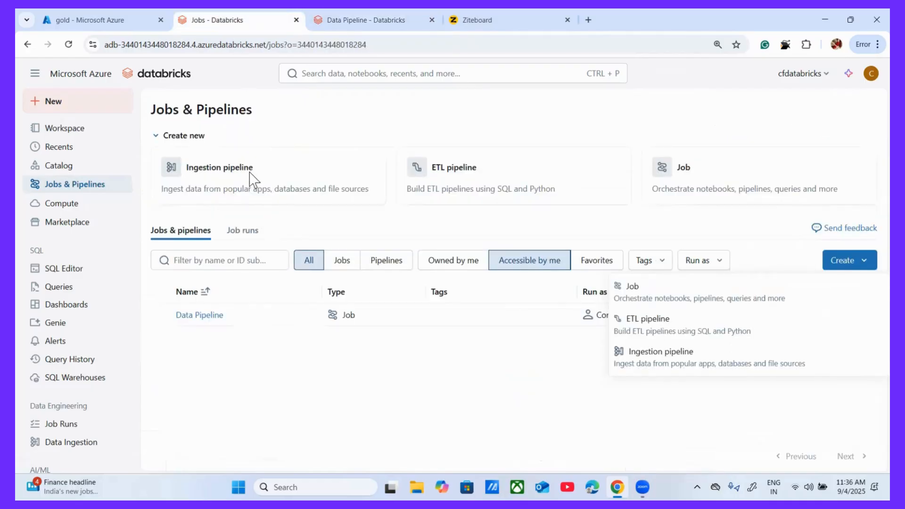
{"action": "left_click", "coordinate": [359, 18]}
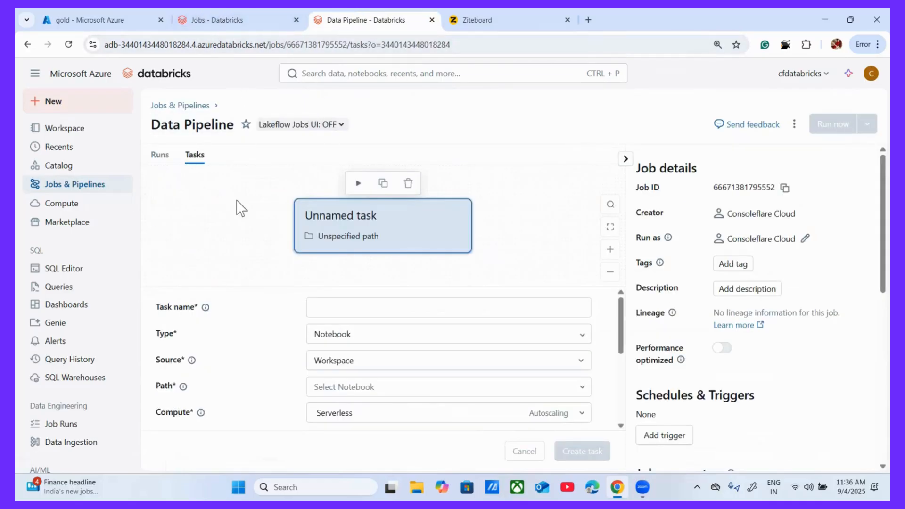
{"action": "left_click", "coordinate": [349, 310]}
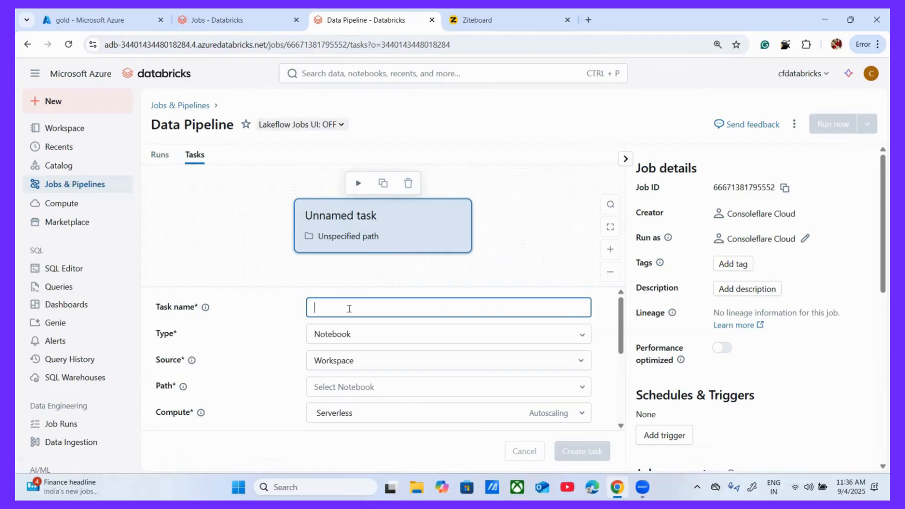
{"action": "type", "text": "Silver"}
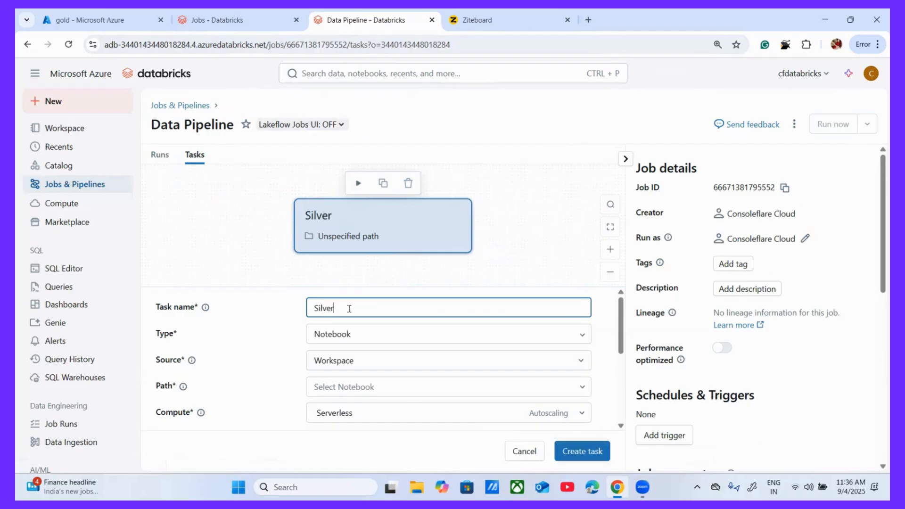
{"action": "scroll", "coordinate": [282, 336], "scroll_direction": "down", "scroll_amount": 1}
{"action": "scroll", "coordinate": [282, 336], "scroll_direction": "up", "scroll_amount": 1}
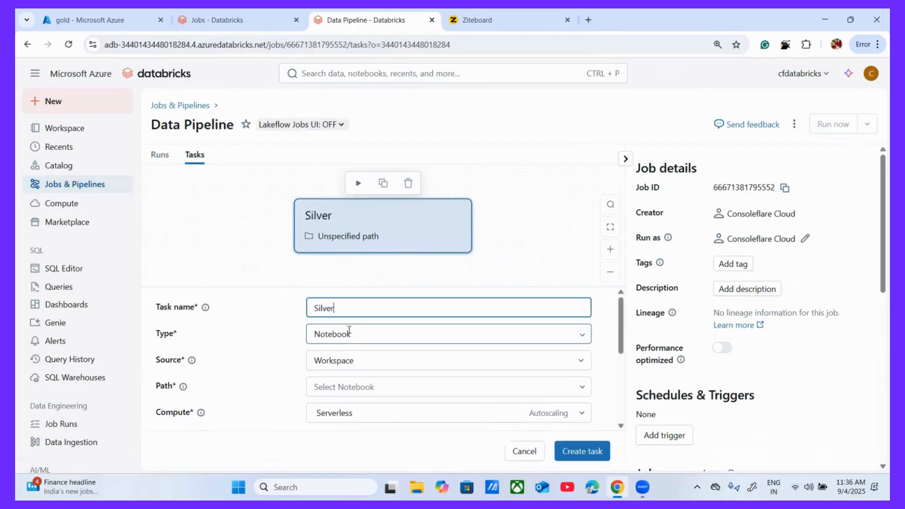
{"action": "scroll", "coordinate": [262, 353], "scroll_direction": "down", "scroll_amount": 1}
{"action": "left_click", "coordinate": [417, 323]}
{"action": "left_click", "coordinate": [250, 322]}
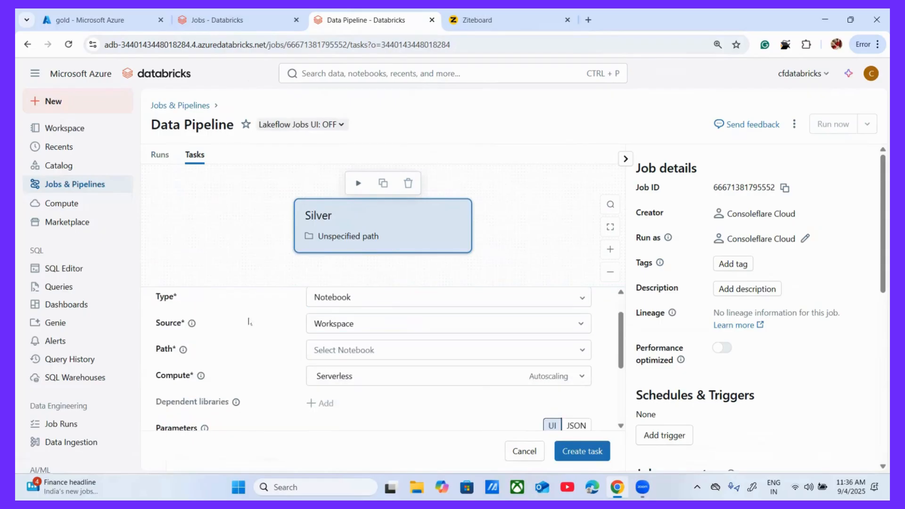
Step: Set the Silver task's path to the silver notebook in the workspace folder cf
{"action": "left_click", "coordinate": [384, 349]}
{"action": "left_click", "coordinate": [708, 91]}
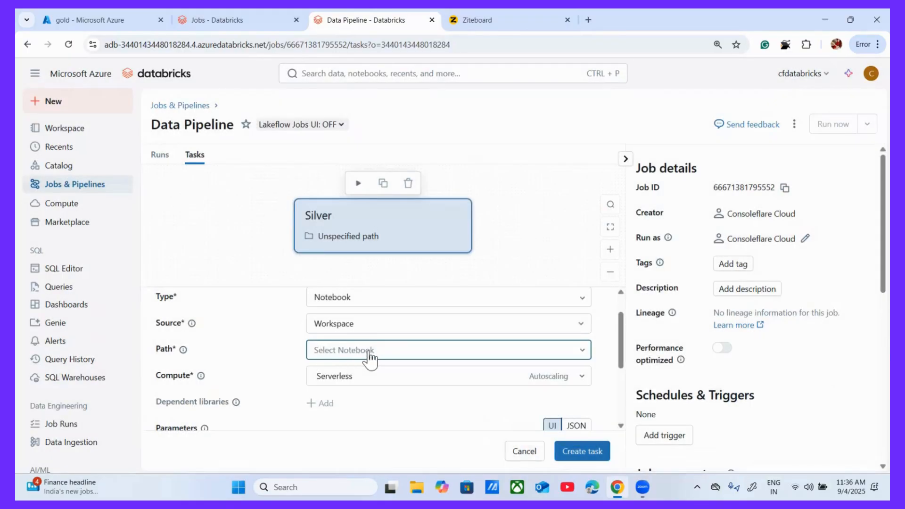
{"action": "left_click", "coordinate": [400, 351]}
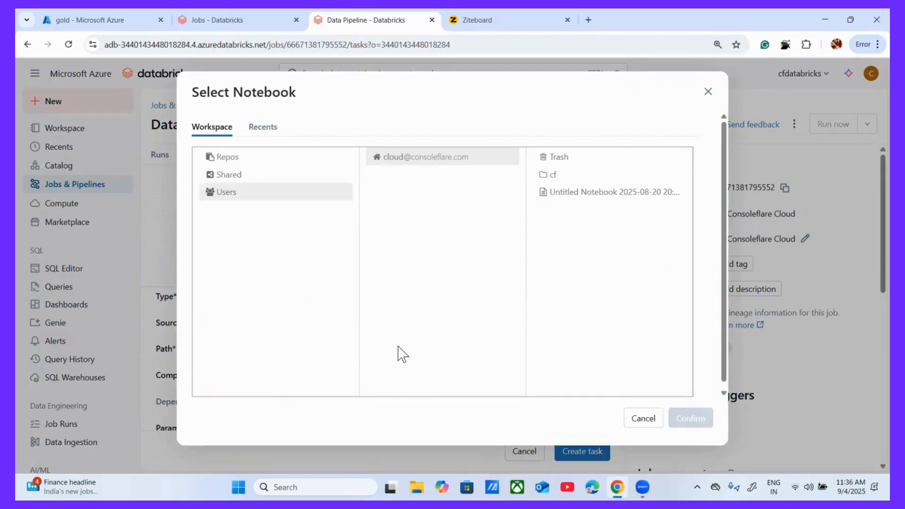
{"action": "left_click", "coordinate": [555, 174]}
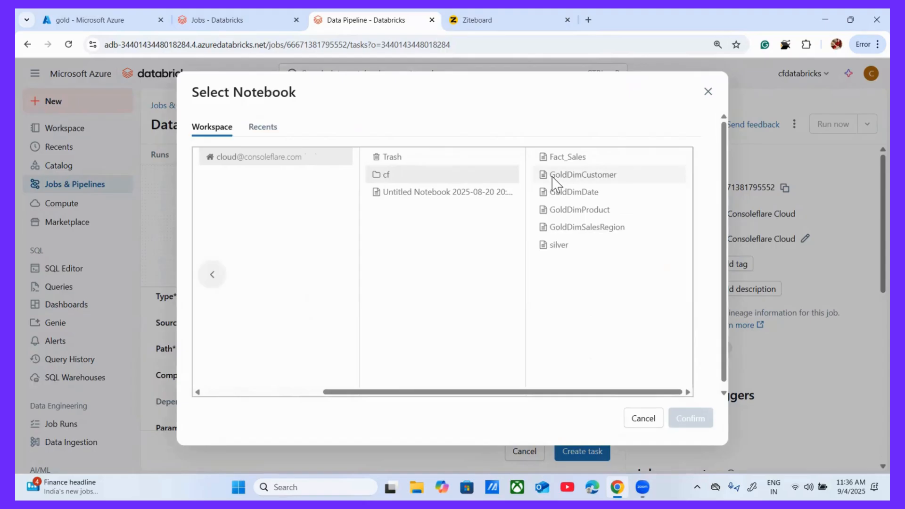
{"action": "left_click", "coordinate": [555, 245]}
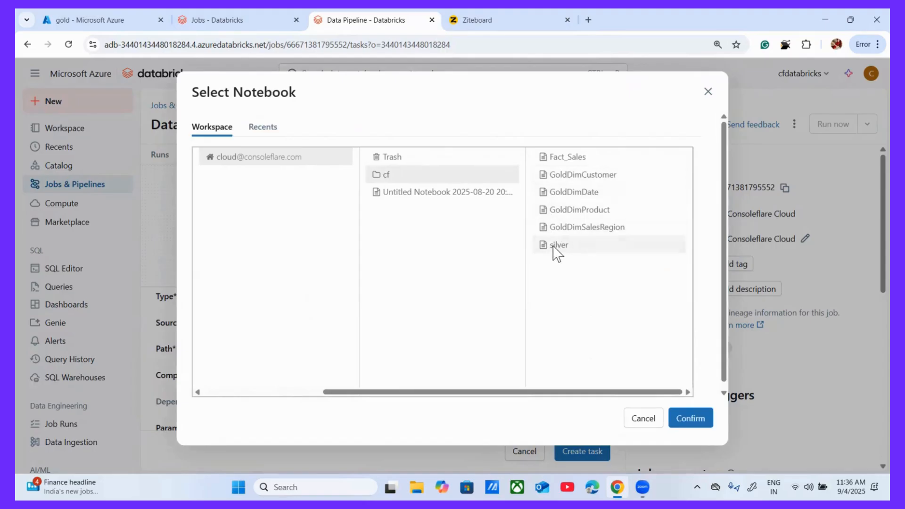
{"action": "left_click", "coordinate": [691, 419]}
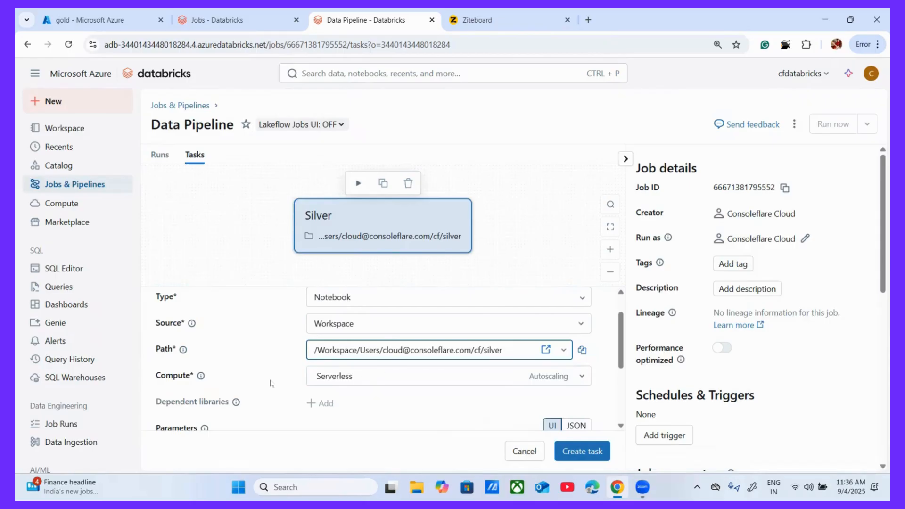
Step: Look through the task's remaining settings and open the silver notebook from the workspace folder cf in the other Databricks browser tab
{"action": "scroll", "coordinate": [271, 383], "scroll_direction": "down", "scroll_amount": 2}
{"action": "scroll", "coordinate": [272, 383], "scroll_direction": "down", "scroll_amount": 1}
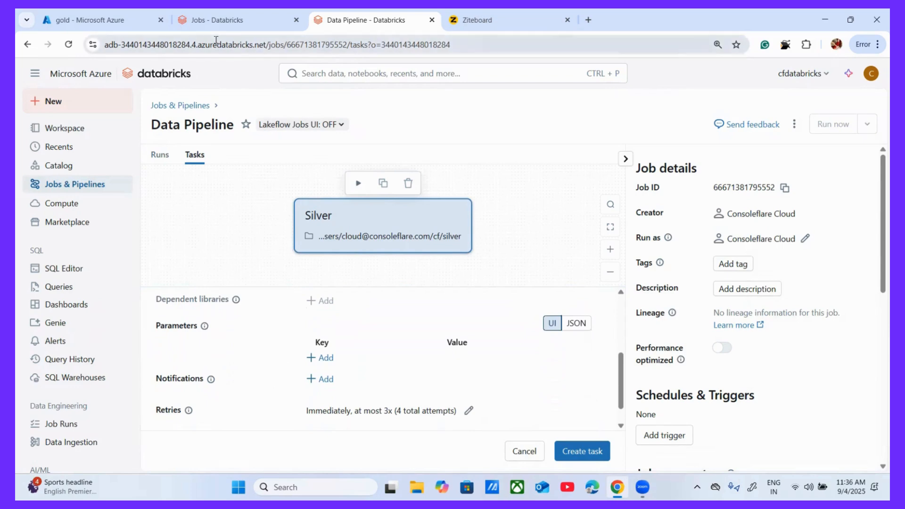
{"action": "left_click", "coordinate": [217, 20]}
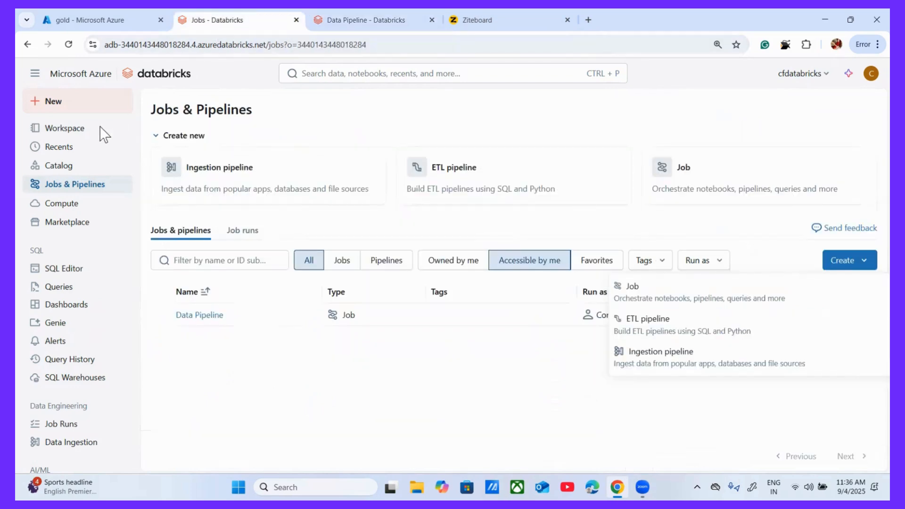
{"action": "left_click", "coordinate": [65, 128]}
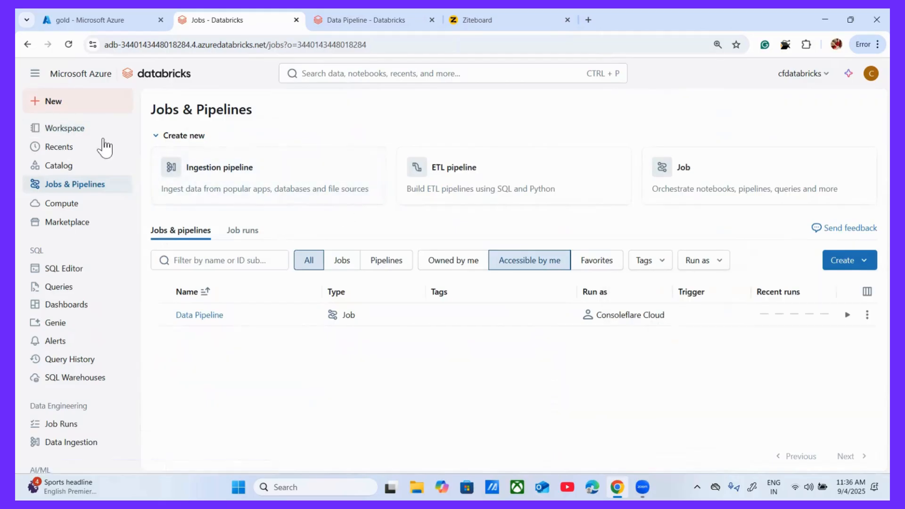
{"action": "left_click", "coordinate": [66, 134]}
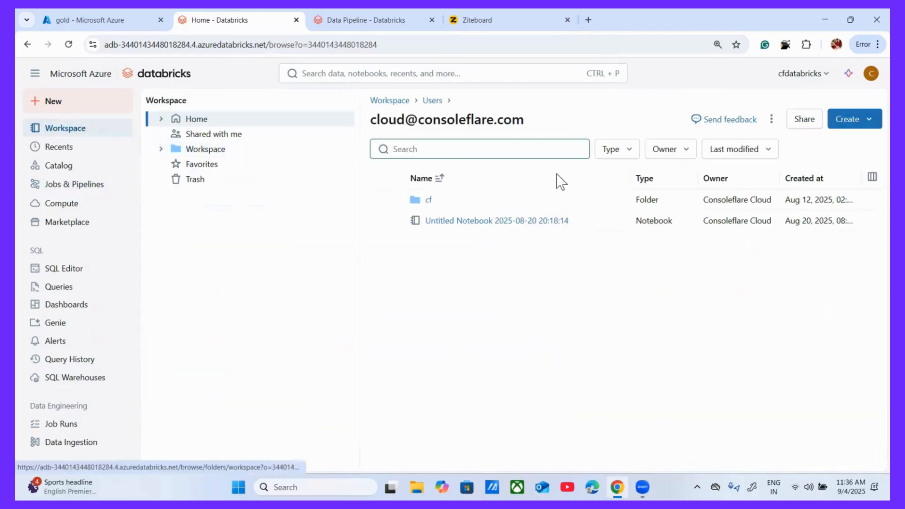
{"action": "left_click", "coordinate": [429, 201]}
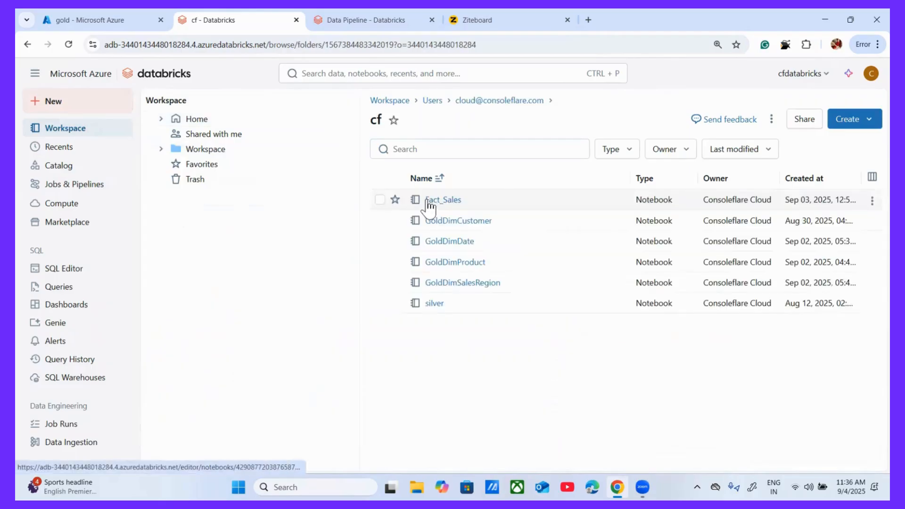
{"action": "left_click", "coordinate": [435, 304]}
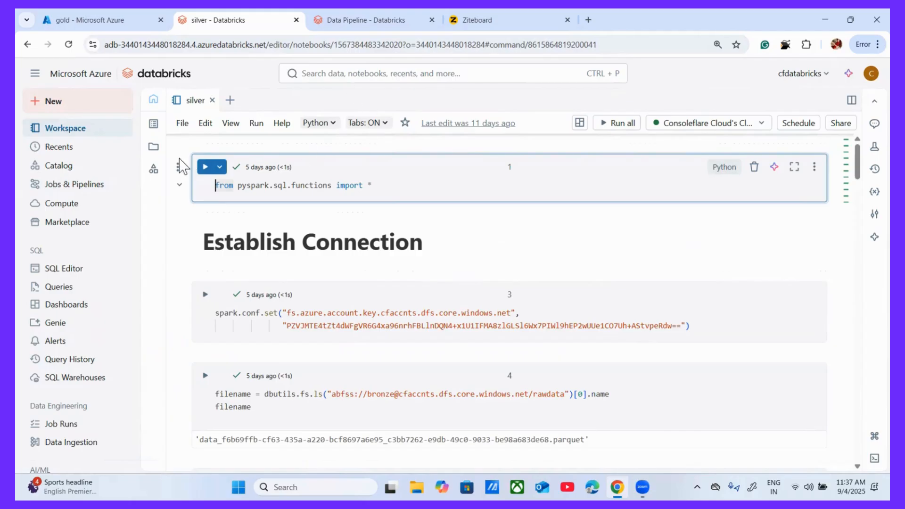
Step: Open the GoldDimCustomer notebook from the workspace folder cf and examine its incremental flag widget
{"action": "left_click", "coordinate": [153, 146]}
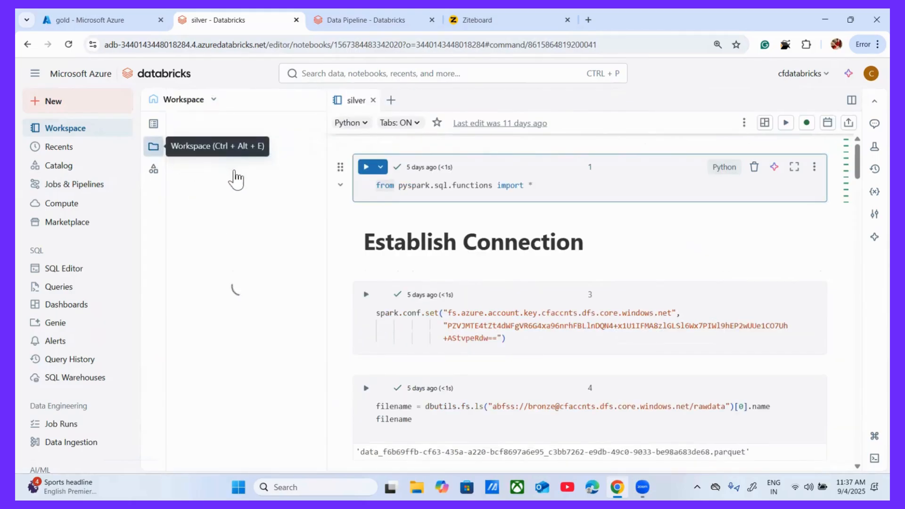
{"action": "left_click", "coordinate": [218, 162]}
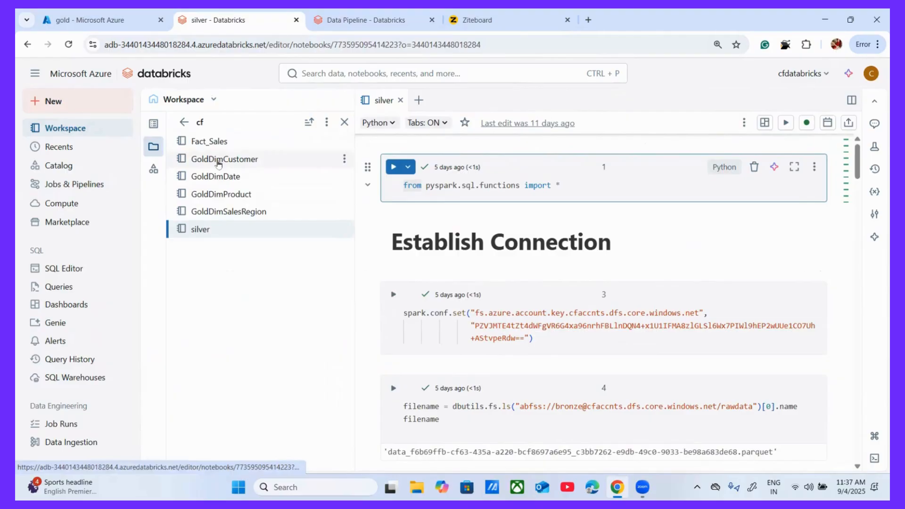
{"action": "left_click", "coordinate": [218, 162]}
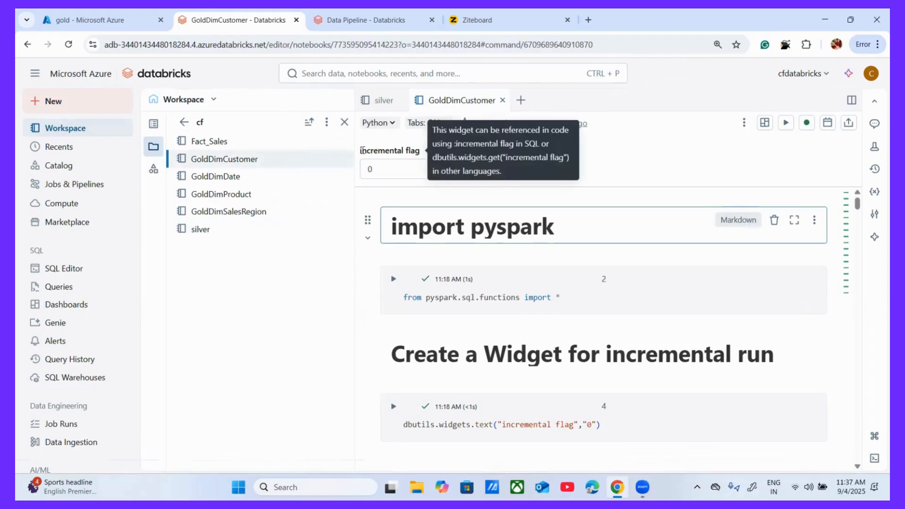
{"action": "left_click_drag", "start_coordinate": [360, 150], "coordinate": [420, 150]}
{"action": "key", "text": "ctrl+a"}
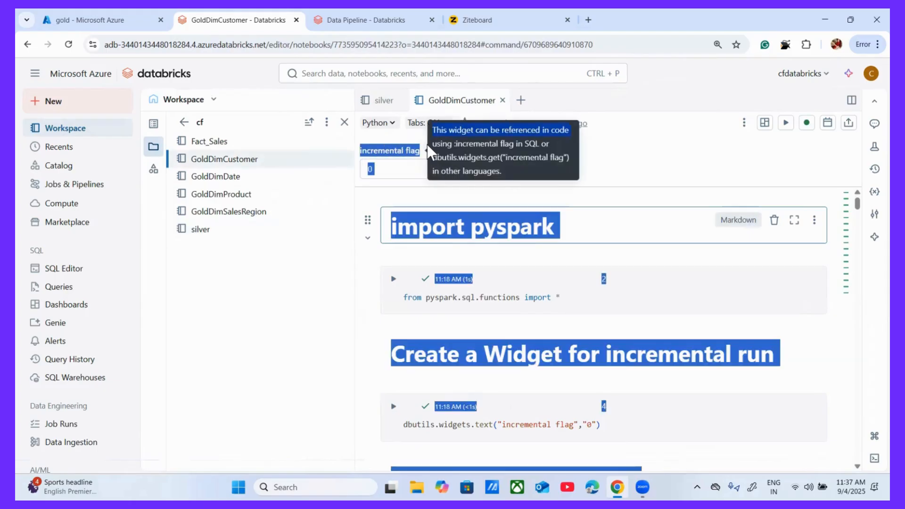
{"action": "left_click", "coordinate": [696, 93]}
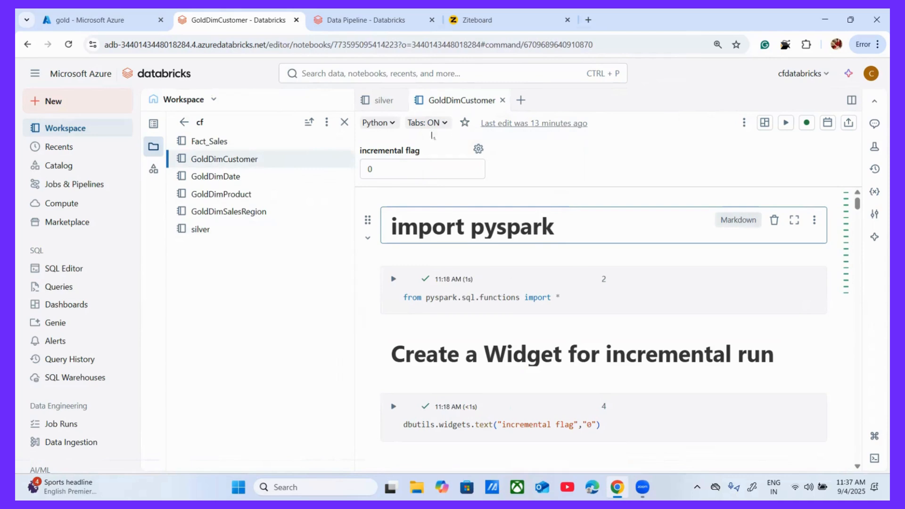
Step: Create the configured Silver task in the Data Pipeline job in the other Databricks browser tab
{"action": "left_click", "coordinate": [355, 21]}
{"action": "scroll", "coordinate": [414, 321], "scroll_direction": "down", "scroll_amount": 1}
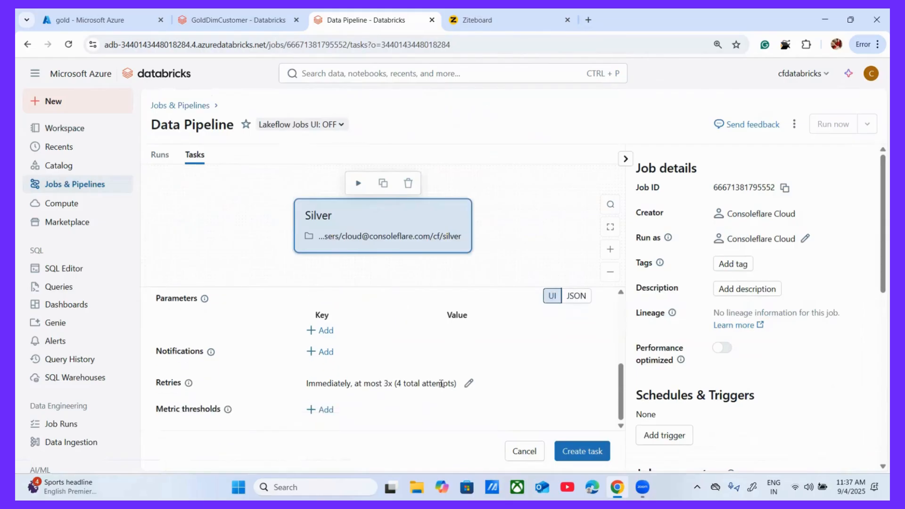
{"action": "left_click", "coordinate": [581, 453]}
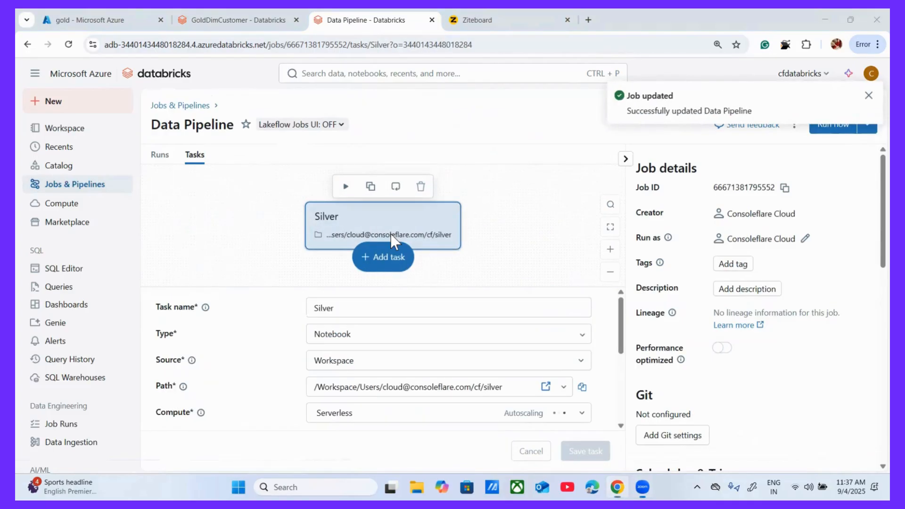
{"action": "left_click_drag", "start_coordinate": [450, 247], "coordinate": [323, 230]}
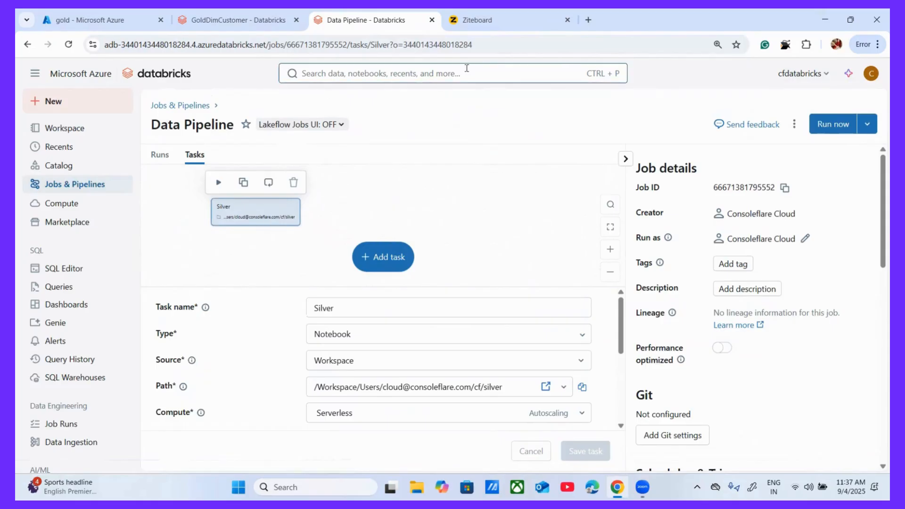
Step: Switch to the Ziteboard sketch, draw a box around the four Dim items and mark below Silver
{"action": "left_click", "coordinate": [481, 21]}
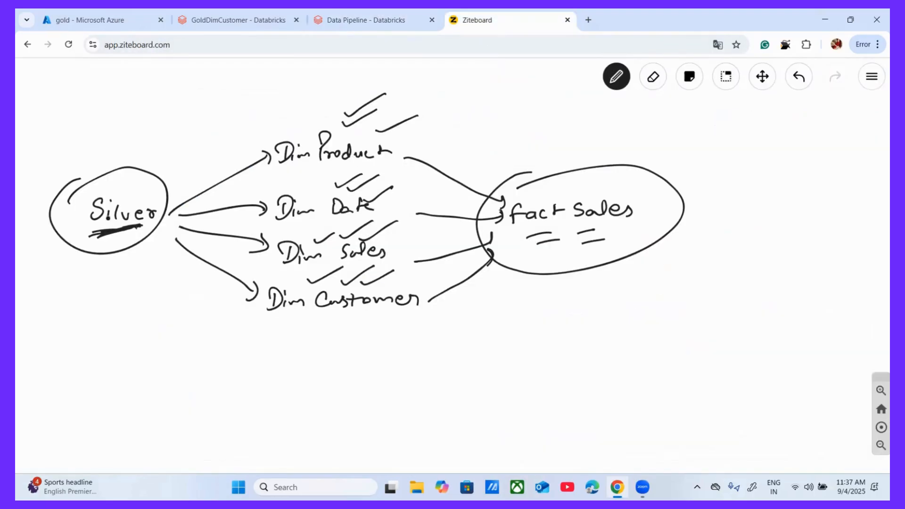
{"action": "mouse_move", "coordinate": [262, 104]}
{"action": "left_mouse_down"}
{"action": "mouse_move", "coordinate": [320, 113]}
{"action": "mouse_move", "coordinate": [408, 217]}
{"action": "mouse_move", "coordinate": [374, 358]}
{"action": "mouse_move", "coordinate": [254, 199]}
{"action": "mouse_move", "coordinate": [270, 84]}
{"action": "left_mouse_up"}
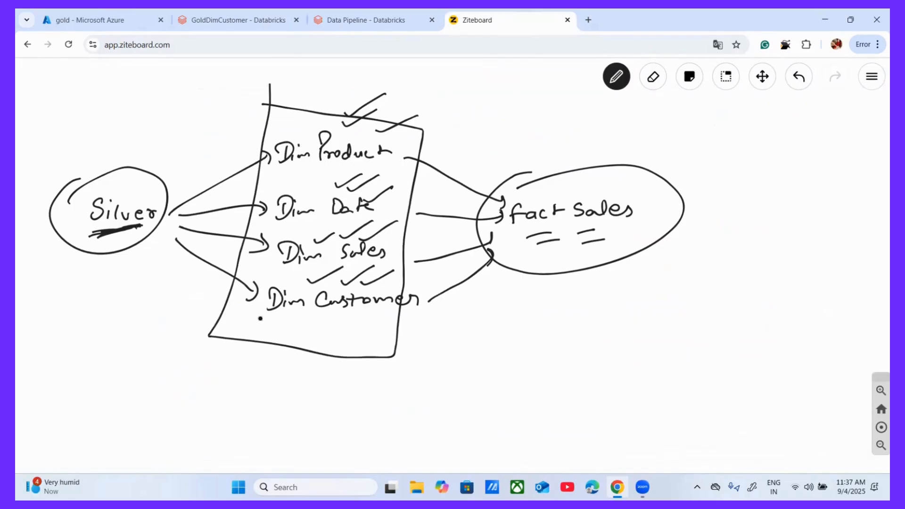
{"action": "mouse_move", "coordinate": [114, 236]}
{"action": "left_mouse_down"}
{"action": "mouse_move", "coordinate": [104, 236]}
{"action": "mouse_move", "coordinate": [130, 233]}
{"action": "left_mouse_up"}
Step: Return to the Data Pipeline job and add a notebook task named GoldDimCustomer after the Silver task
{"action": "left_click", "coordinate": [329, 20]}
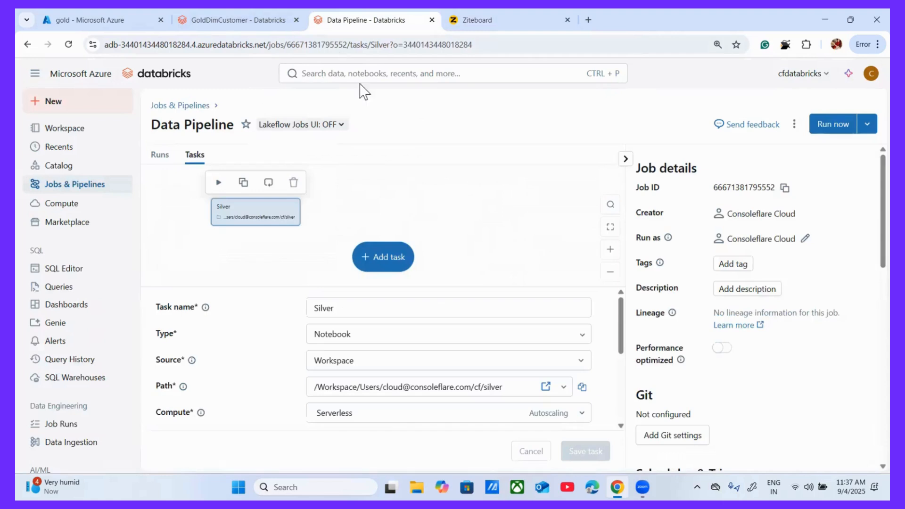
{"action": "left_click", "coordinate": [377, 261]}
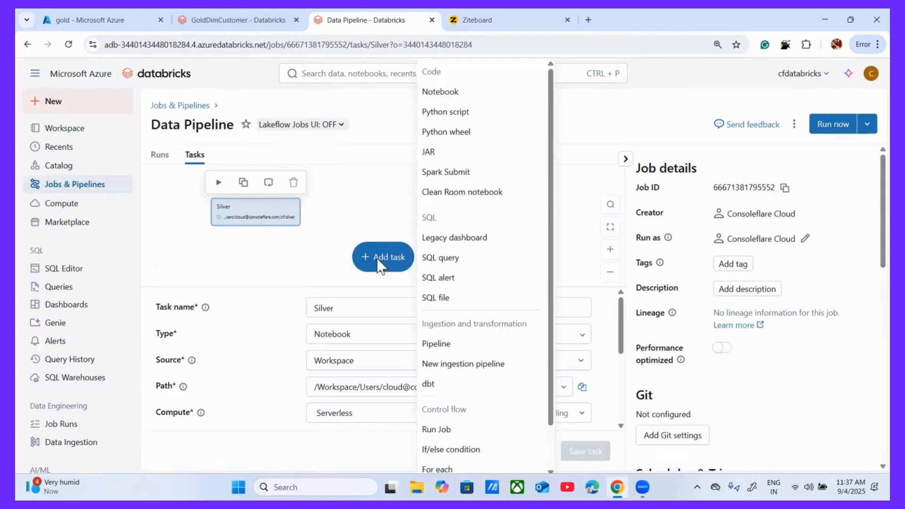
{"action": "left_click", "coordinate": [439, 93]}
{"action": "left_click", "coordinate": [387, 306]}
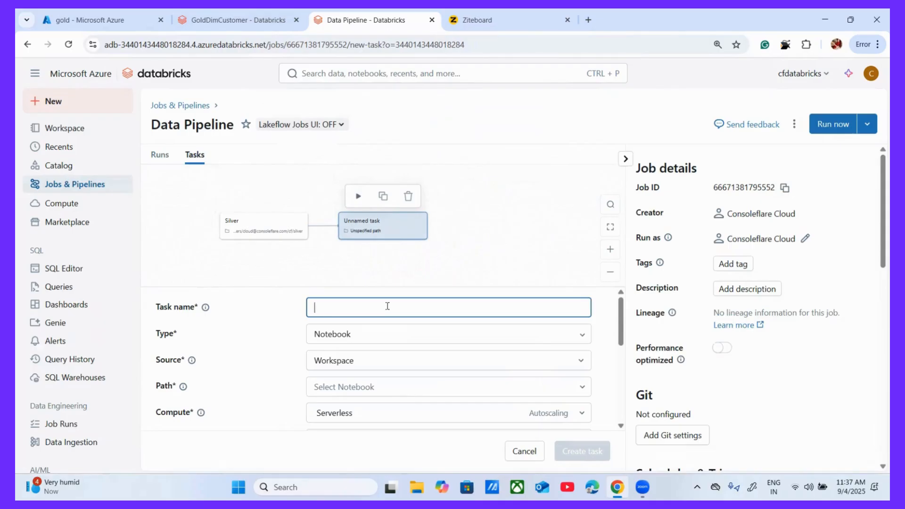
{"action": "type", "text": "Gold"}
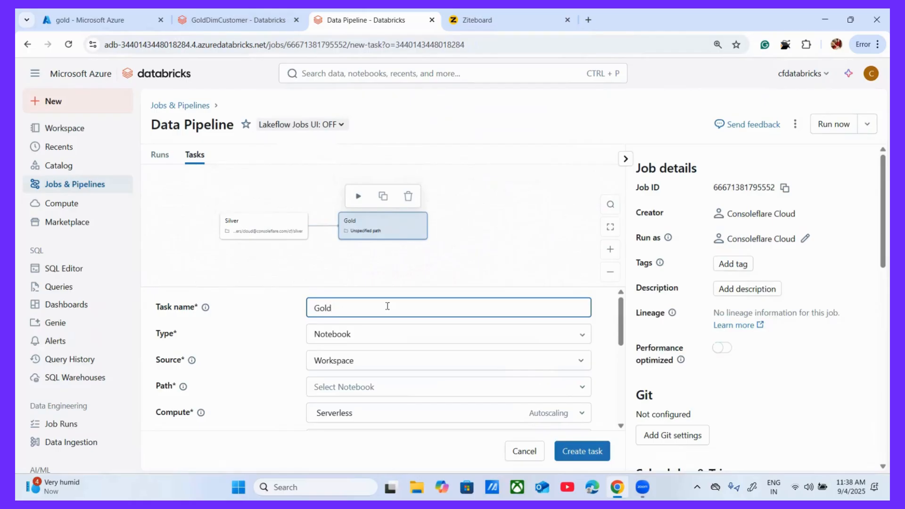
{"action": "type", "text": "Cu"}
{"action": "type", "text": "Dim"}
{"action": "type", "text": "Custoner"}
{"action": "key", "text": "BackSpace"}
{"action": "type", "text": "mer"}
Step: Set the GoldDimCustomer task's path to the GoldDimCustomer notebook in the workspace folder cf
{"action": "scroll", "coordinate": [267, 335], "scroll_direction": "down", "scroll_amount": 2}
{"action": "left_click", "coordinate": [363, 330]}
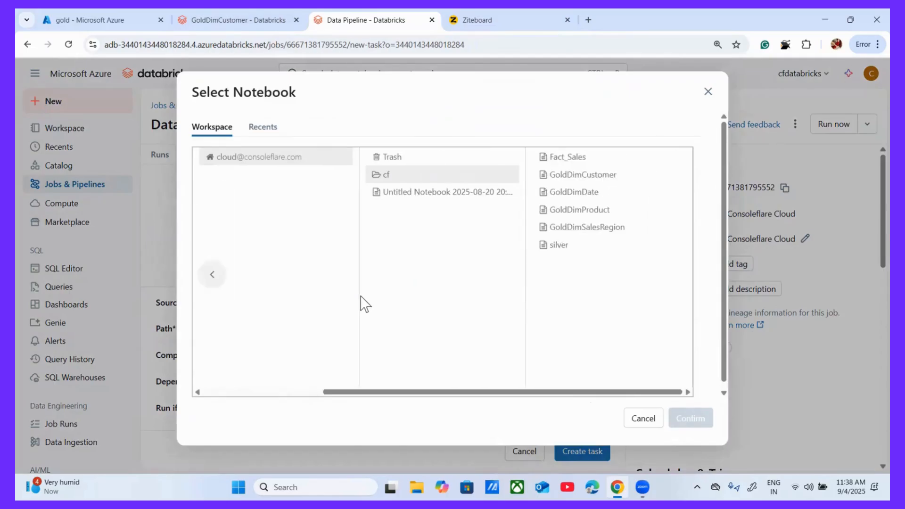
{"action": "left_click", "coordinate": [575, 176]}
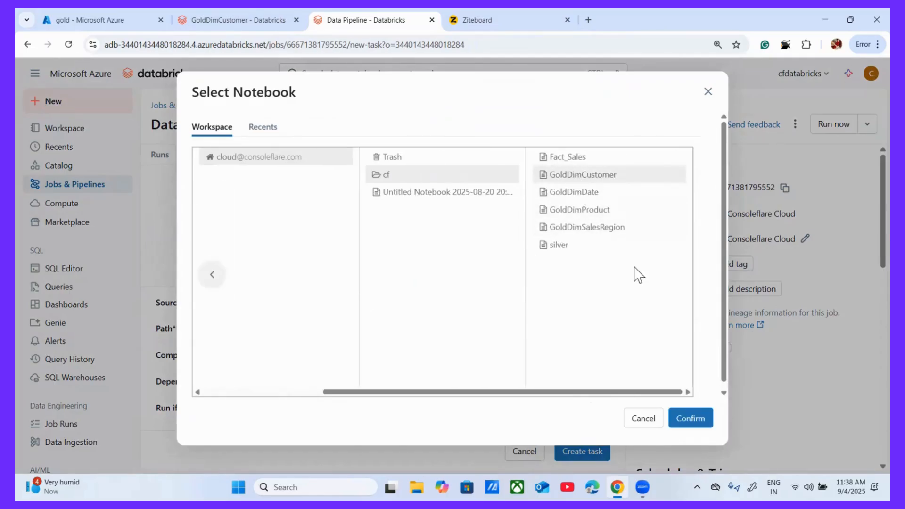
{"action": "left_click", "coordinate": [691, 418]}
Step: Add the parameter incremental flag with the value 1 to the GoldDimCustomer task and create the task
{"action": "scroll", "coordinate": [271, 360], "scroll_direction": "down", "scroll_amount": 2}
{"action": "scroll", "coordinate": [271, 359], "scroll_direction": "up", "scroll_amount": 2}
{"action": "scroll", "coordinate": [271, 359], "scroll_direction": "down", "scroll_amount": 1}
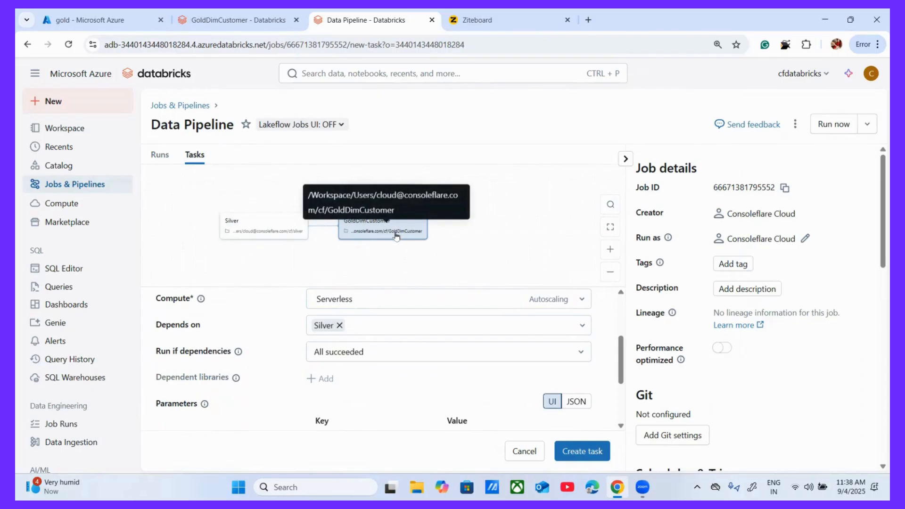
{"action": "scroll", "coordinate": [297, 346], "scroll_direction": "down", "scroll_amount": 3}
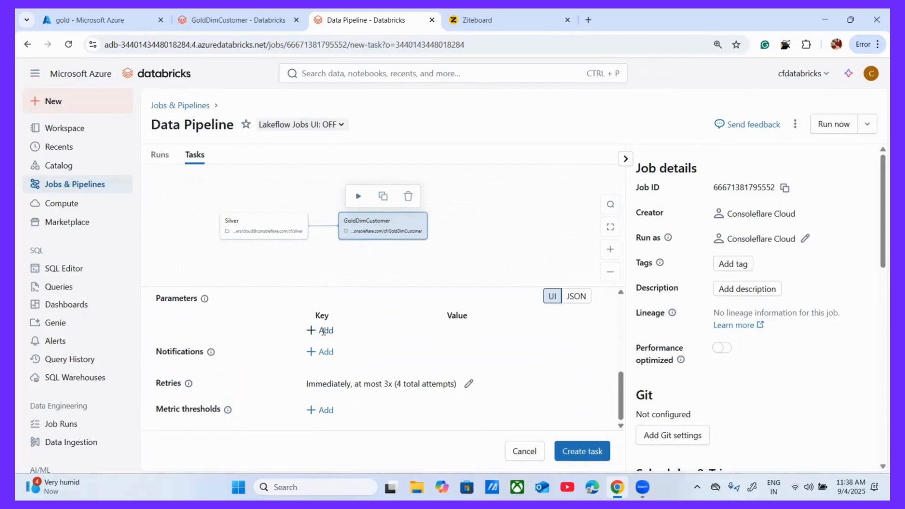
{"action": "left_click", "coordinate": [317, 331]}
{"action": "type", "text": "incremental"}
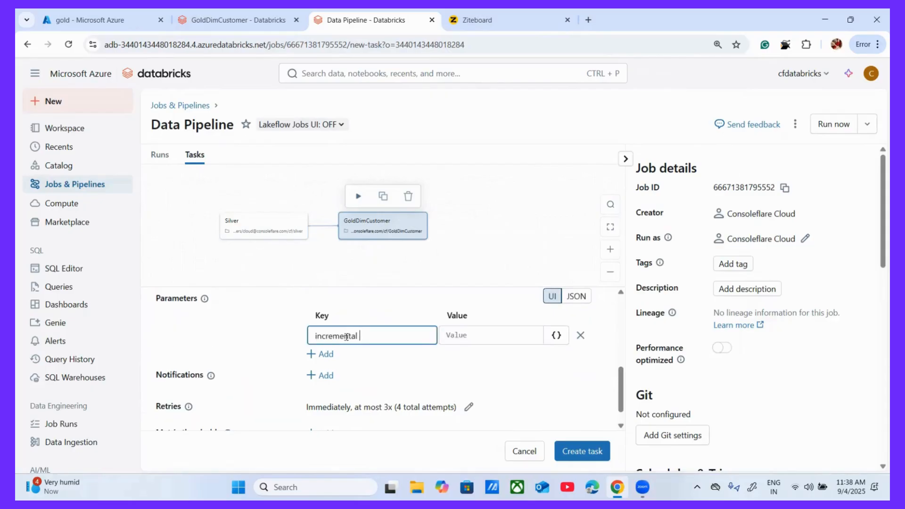
{"action": "type", "text": " flage"}
{"action": "left_click", "coordinate": [469, 336]}
{"action": "type", "text": "1"}
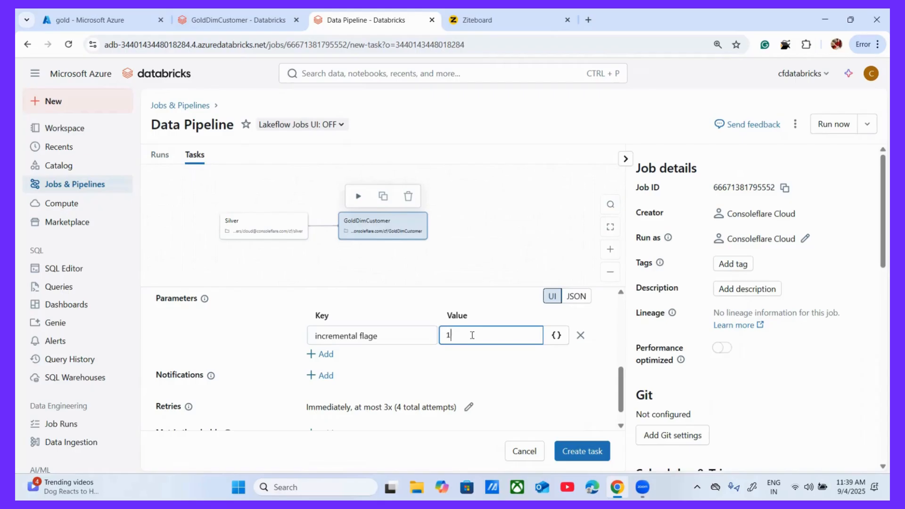
{"action": "left_click", "coordinate": [398, 329]}
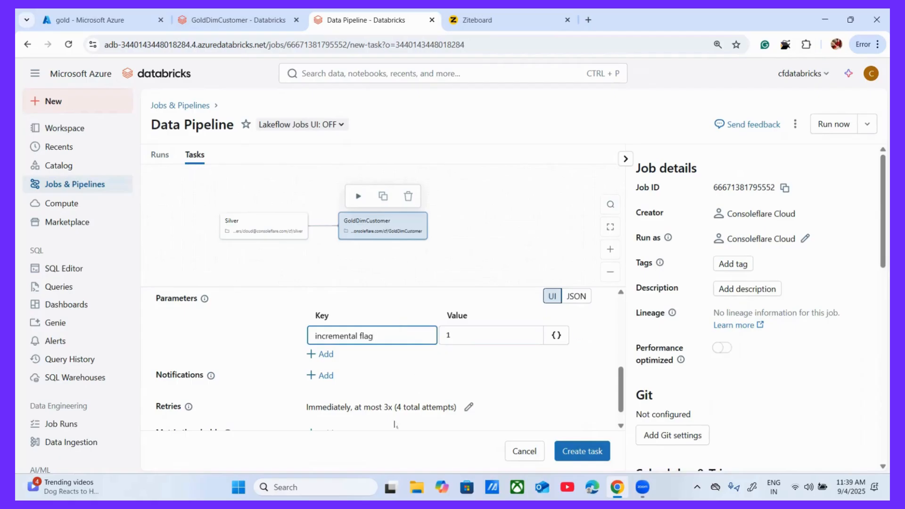
{"action": "left_click", "coordinate": [580, 453]}
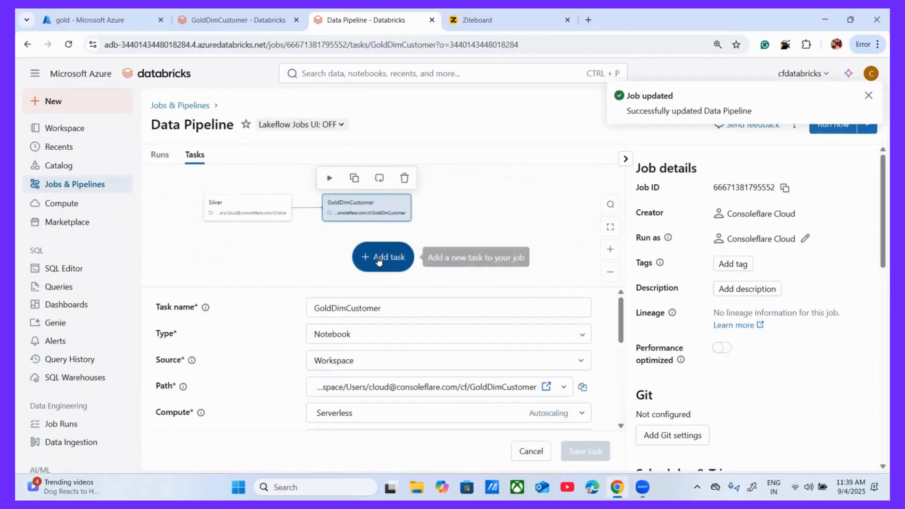
Step: Add another notebook task after GoldDimCustomer and name it GoldDimProduct
{"action": "left_click", "coordinate": [374, 261]}
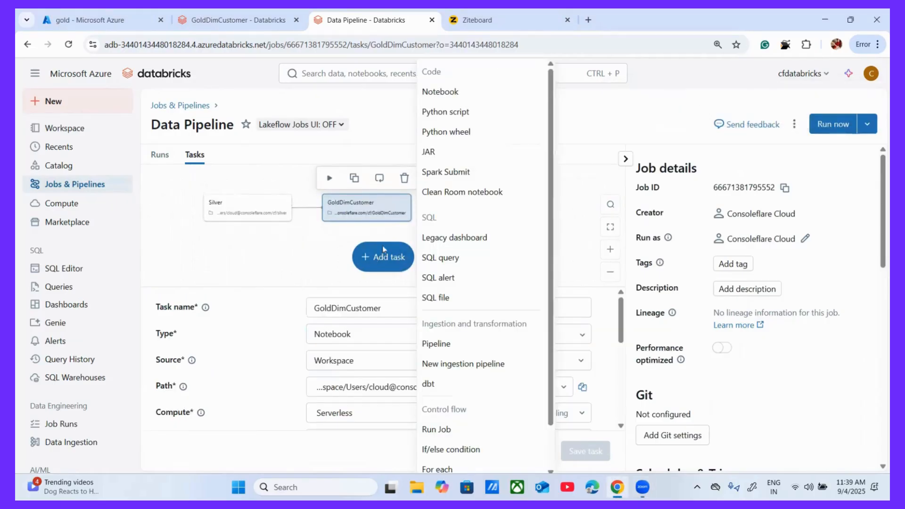
{"action": "left_click", "coordinate": [440, 93]}
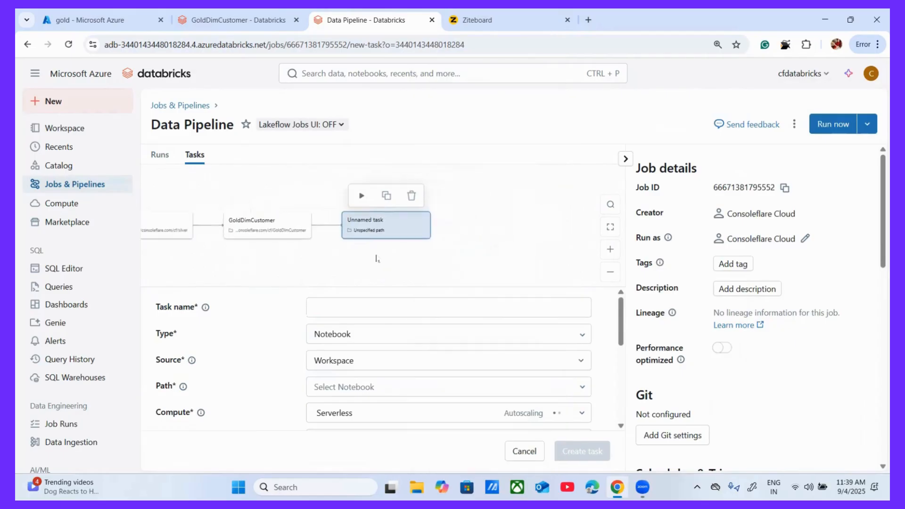
{"action": "left_click", "coordinate": [380, 303]}
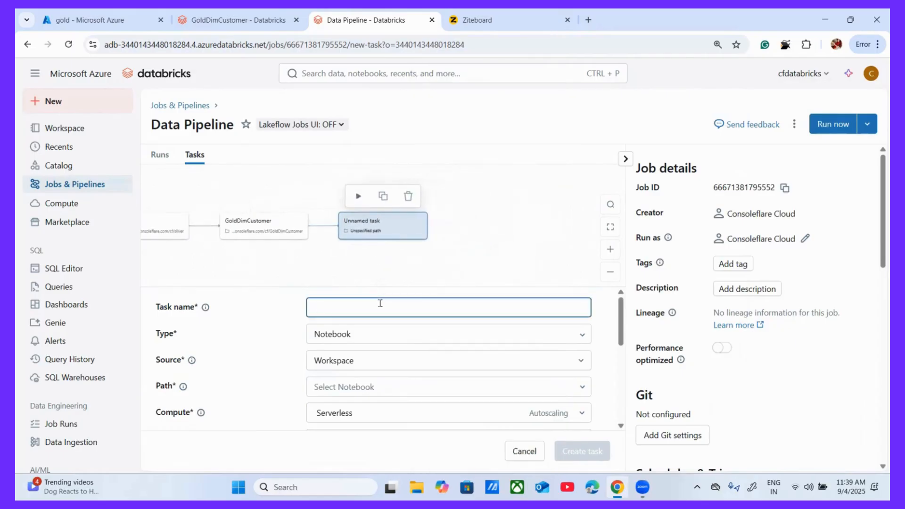
{"action": "type", "text": "Gold"}
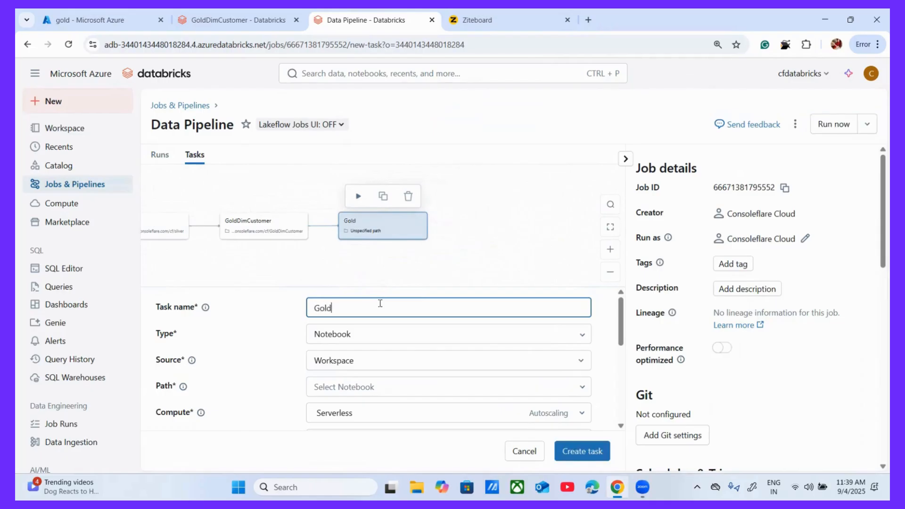
{"action": "type", "text": "DimProduct"}
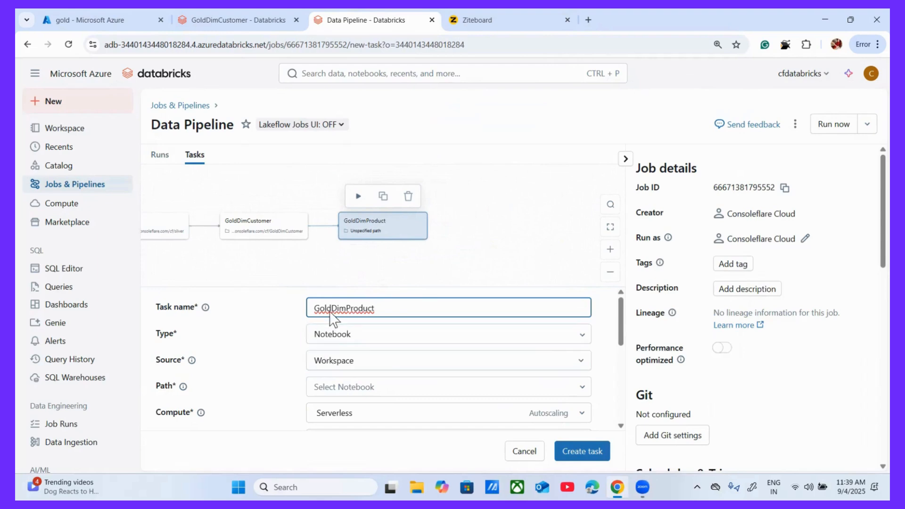
Step: Examine the GoldDimProduct task's place in the task graph and its dependency settings, keeping the unsaved changes
{"action": "left_click_drag", "start_coordinate": [287, 266], "coordinate": [366, 267]}
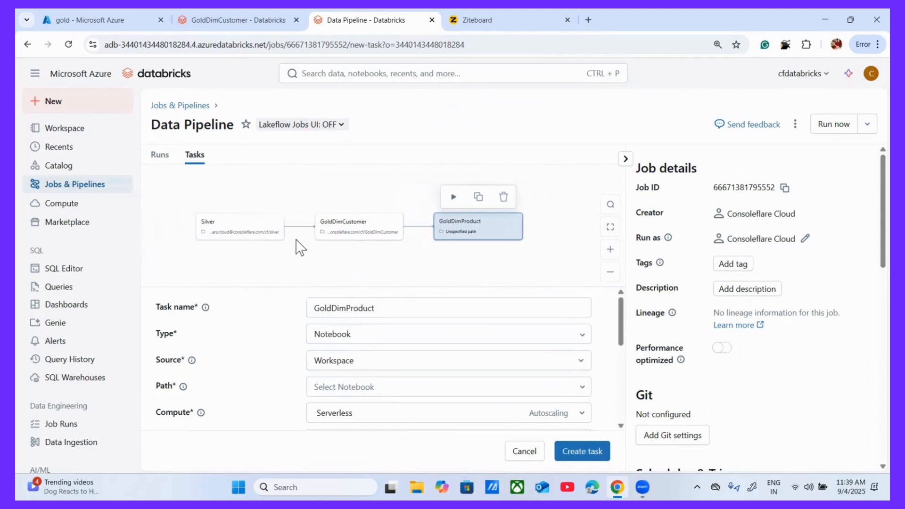
{"action": "left_click", "coordinate": [266, 236]}
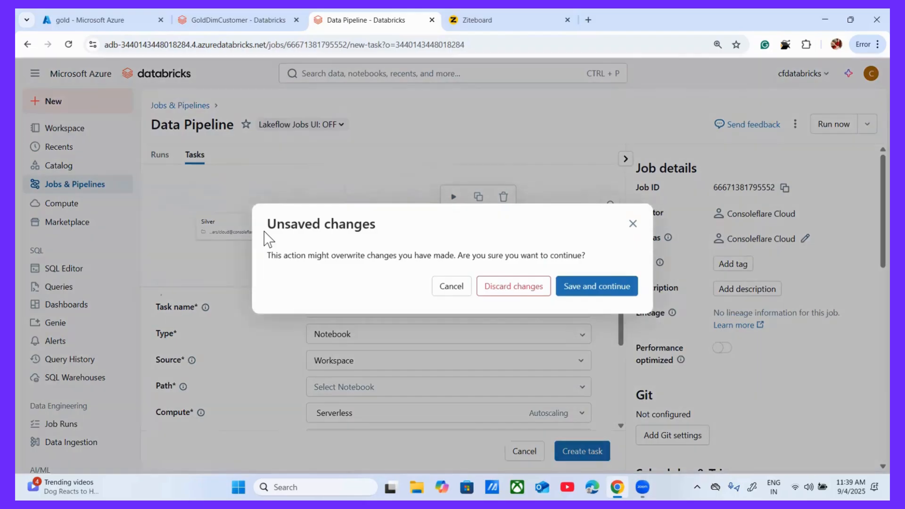
{"action": "left_click", "coordinate": [447, 287]}
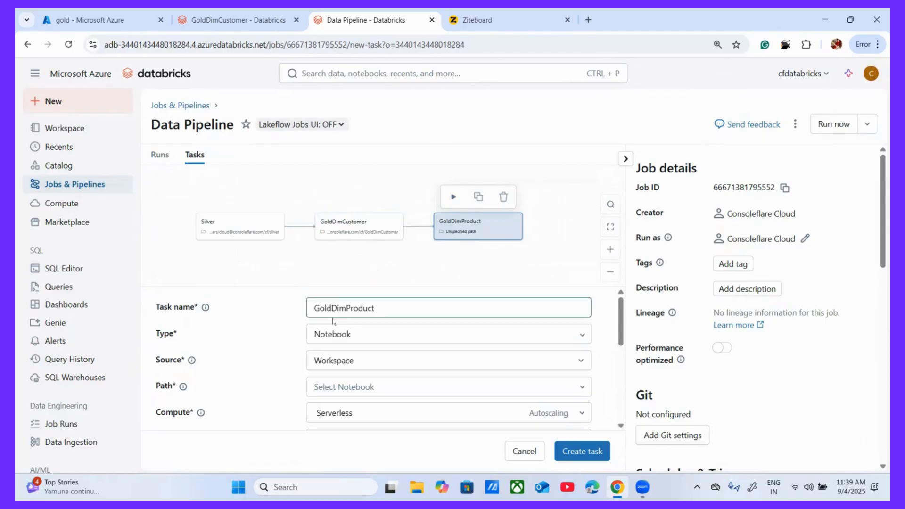
{"action": "scroll", "coordinate": [278, 375], "scroll_direction": "down", "scroll_amount": 3}
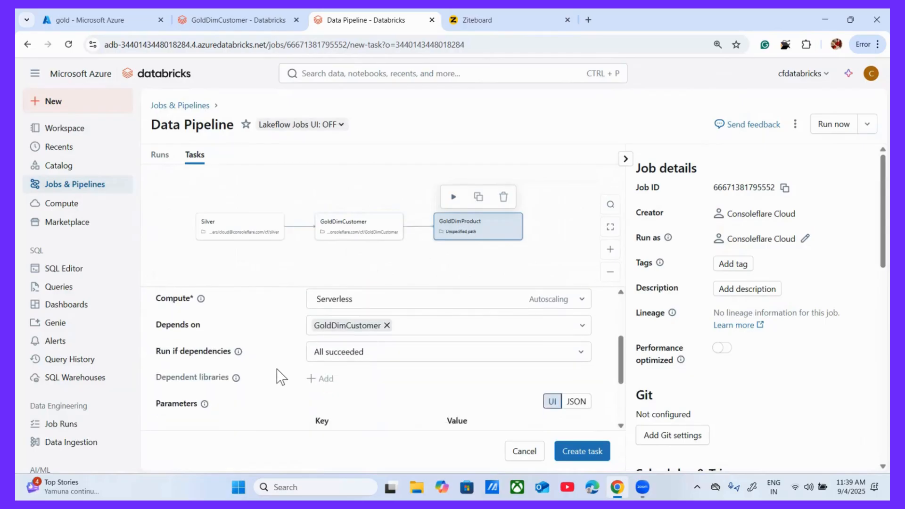
{"action": "left_click", "coordinate": [345, 228]}
{"action": "left_click", "coordinate": [452, 286]}
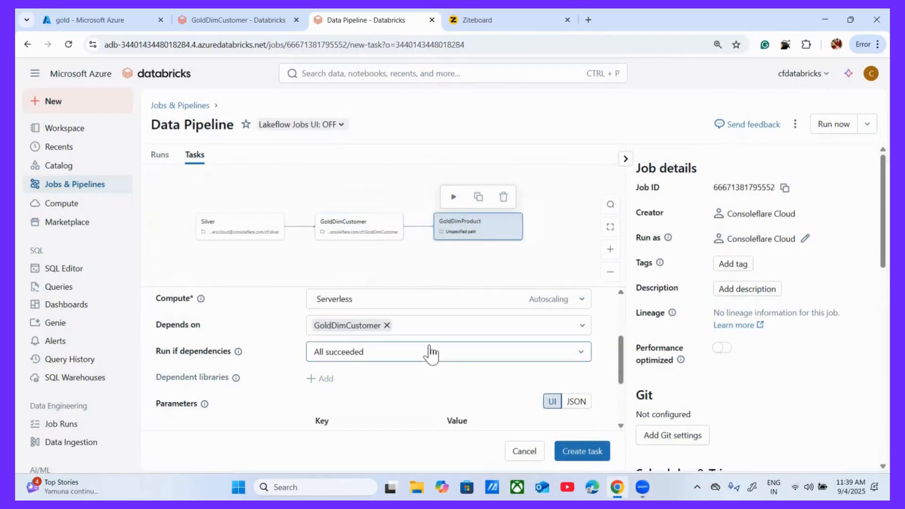
{"action": "scroll", "coordinate": [431, 354], "scroll_direction": "up", "scroll_amount": 1}
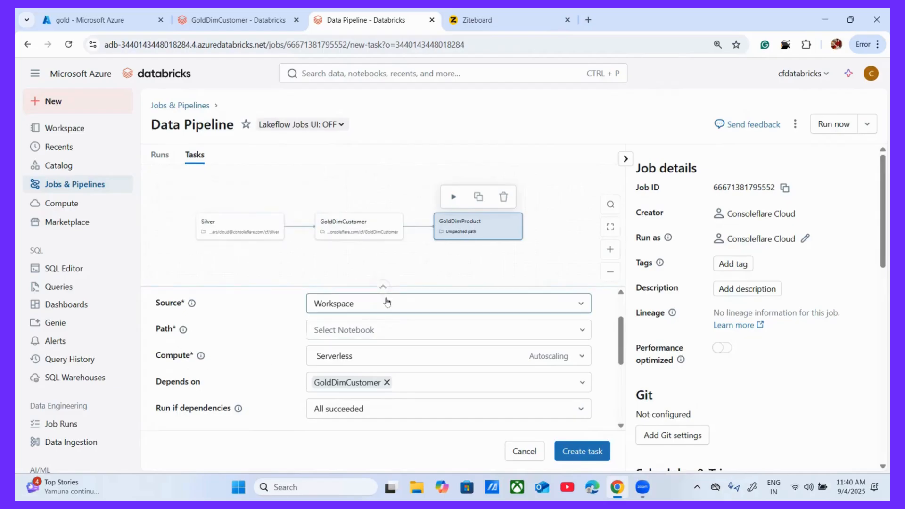
{"action": "scroll", "coordinate": [401, 311], "scroll_direction": "up", "scroll_amount": 2}
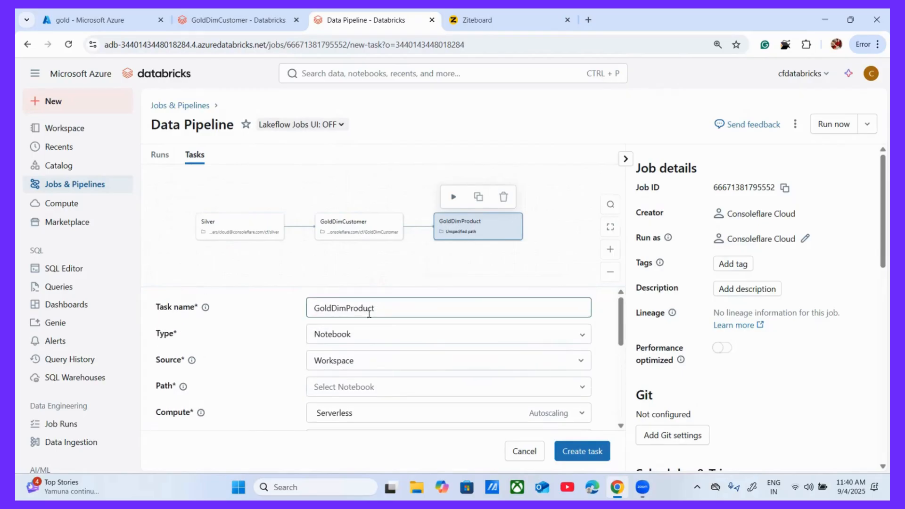
{"action": "scroll", "coordinate": [402, 327], "scroll_direction": "down", "scroll_amount": 3}
{"action": "scroll", "coordinate": [384, 356], "scroll_direction": "up", "scroll_amount": 3}
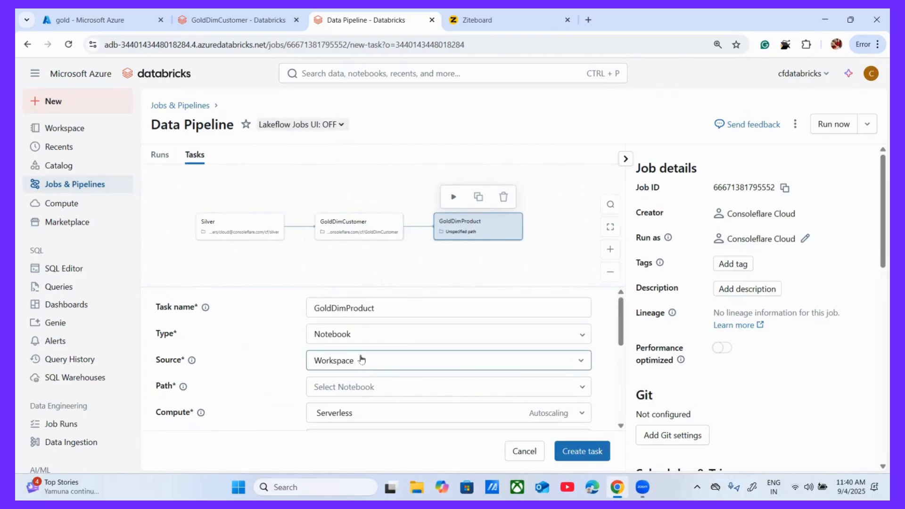
Step: Discard the unsaved GoldDimProduct task and open the Silver task's settings
{"action": "scroll", "coordinate": [381, 374], "scroll_direction": "down", "scroll_amount": 1}
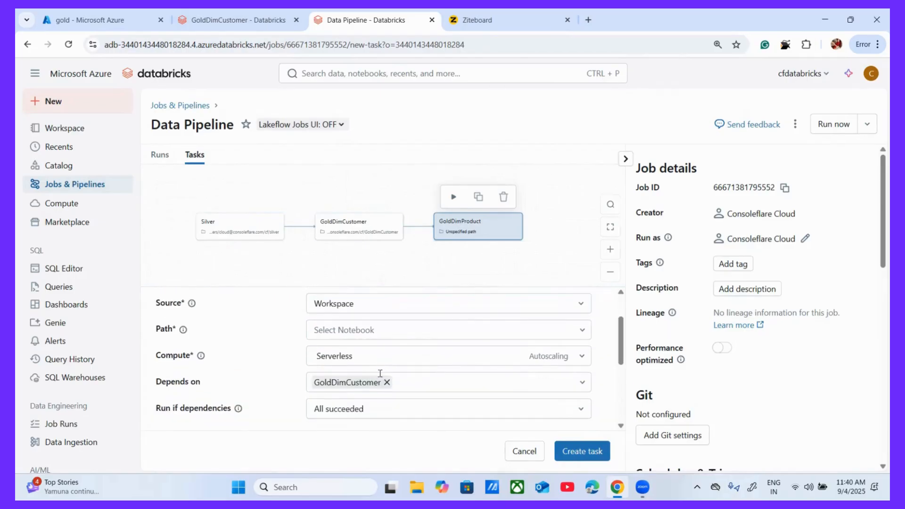
{"action": "scroll", "coordinate": [377, 372], "scroll_direction": "up", "scroll_amount": 1}
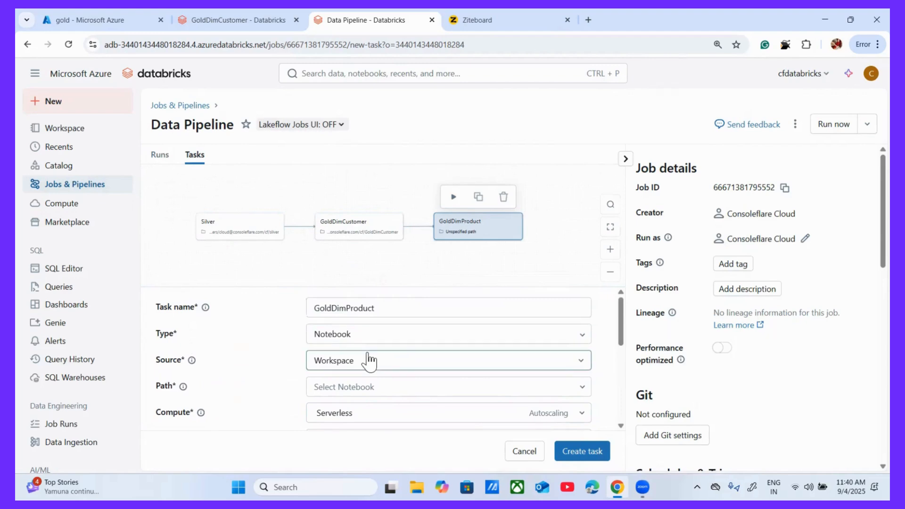
{"action": "scroll", "coordinate": [341, 389], "scroll_direction": "down", "scroll_amount": 1}
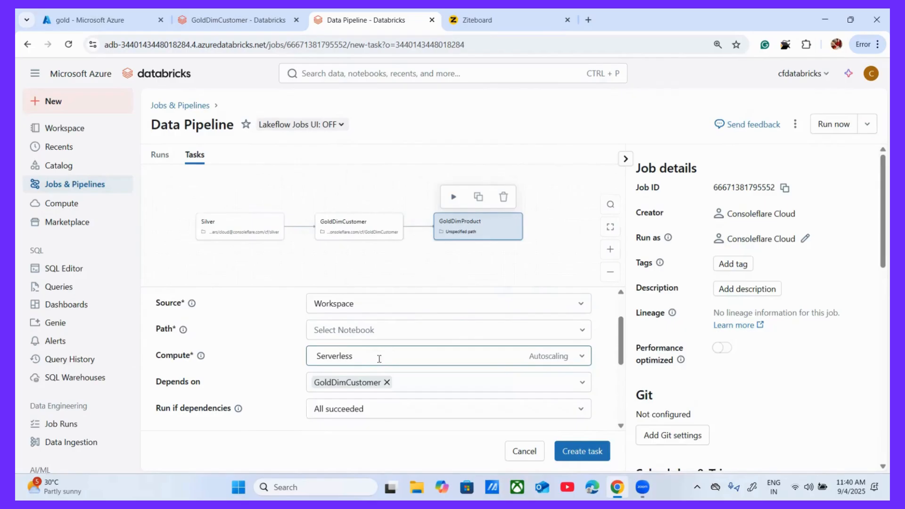
{"action": "left_click", "coordinate": [242, 233]}
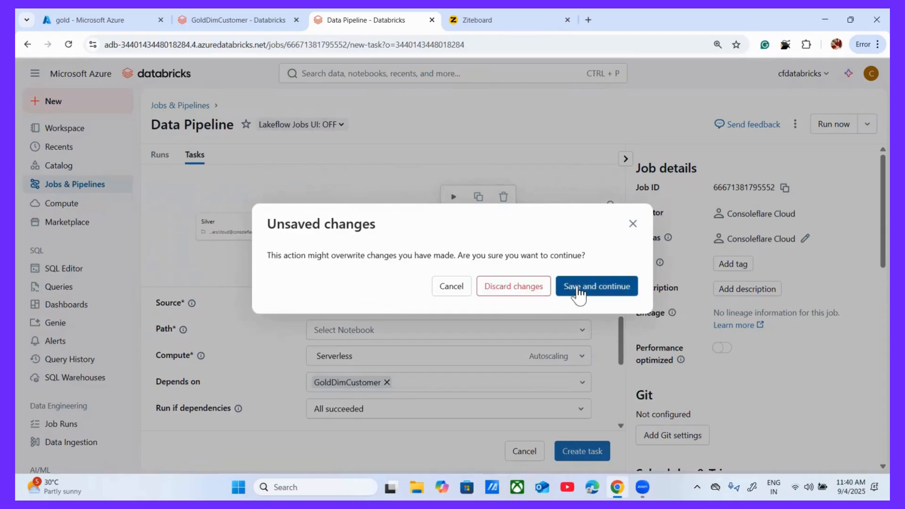
{"action": "left_click", "coordinate": [578, 292]}
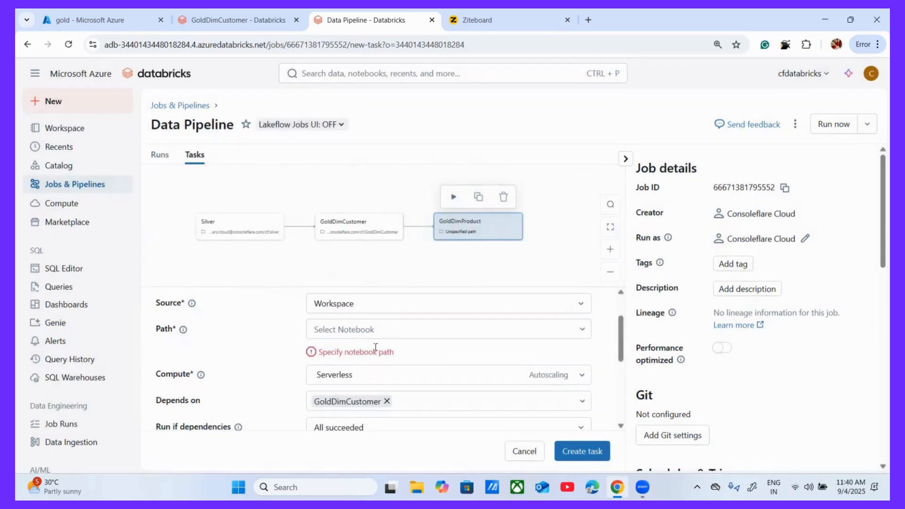
{"action": "left_click", "coordinate": [237, 233]}
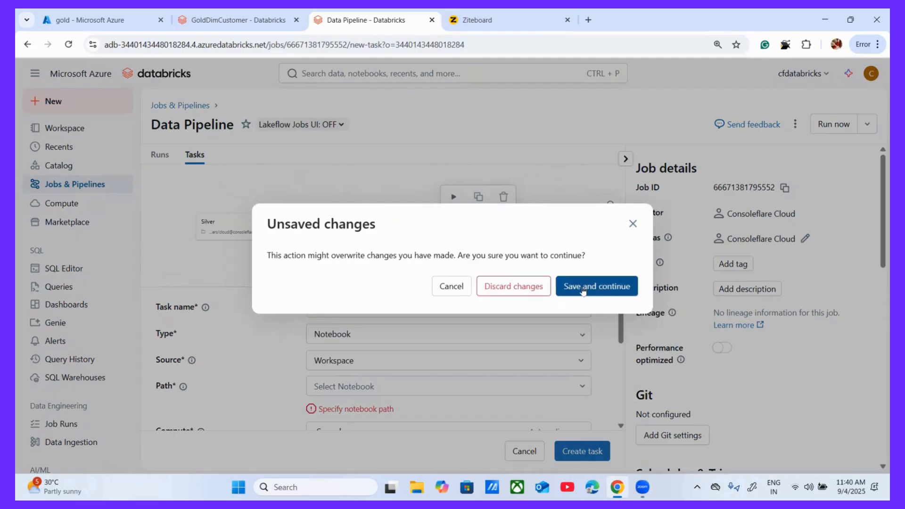
{"action": "left_click", "coordinate": [512, 290]}
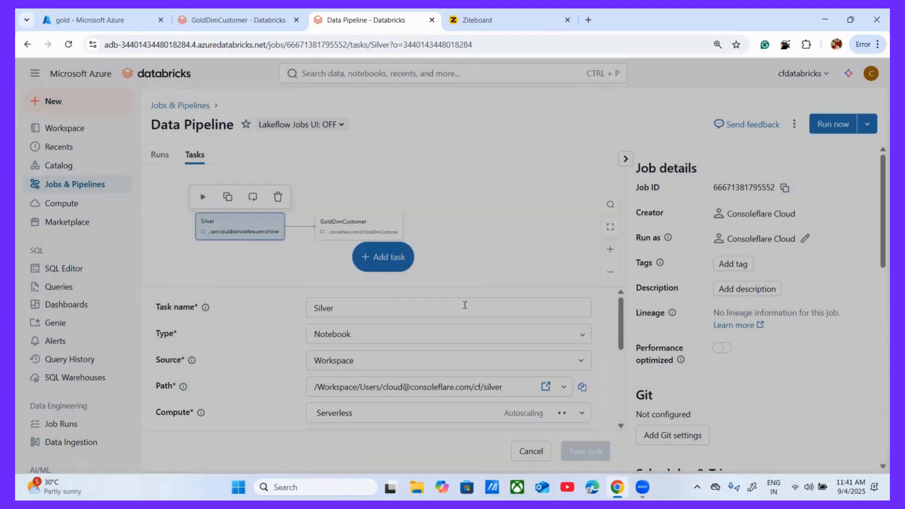
{"action": "scroll", "coordinate": [404, 329], "scroll_direction": "down", "scroll_amount": 1}
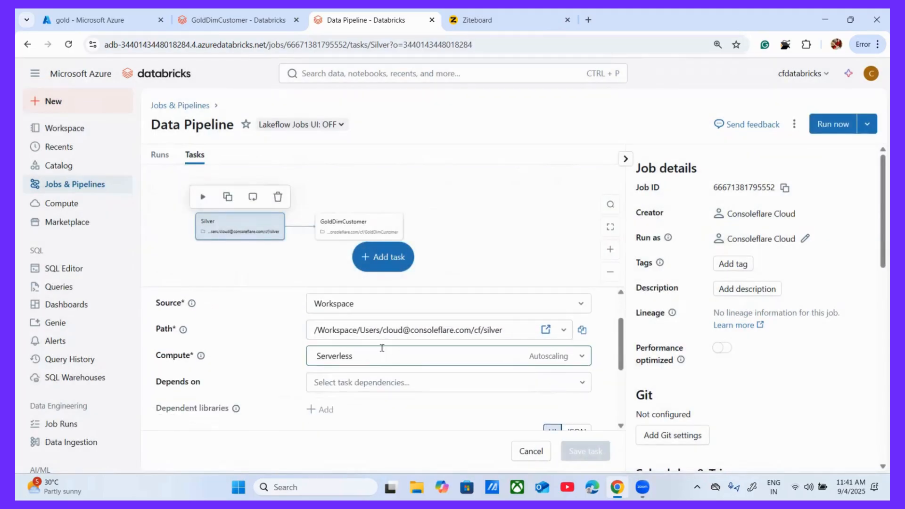
{"action": "left_click", "coordinate": [355, 356]}
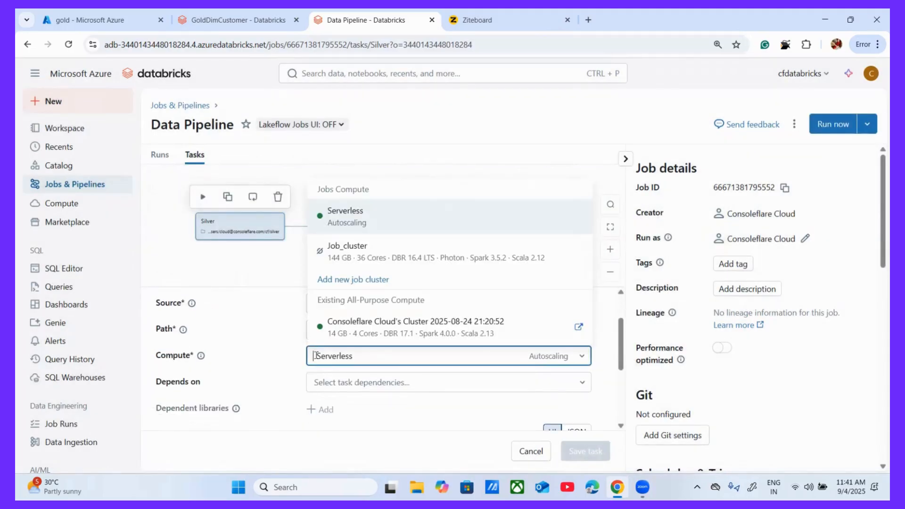
{"action": "left_click", "coordinate": [428, 325]}
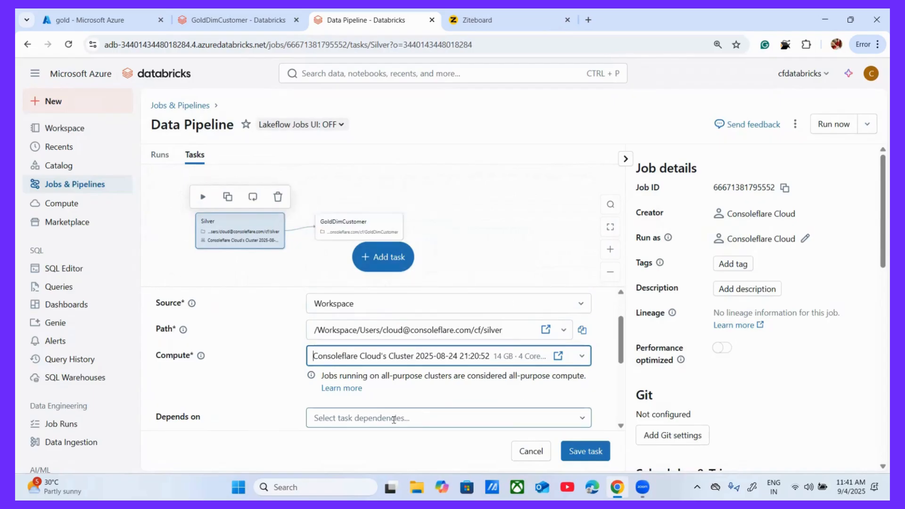
{"action": "left_click", "coordinate": [571, 452]}
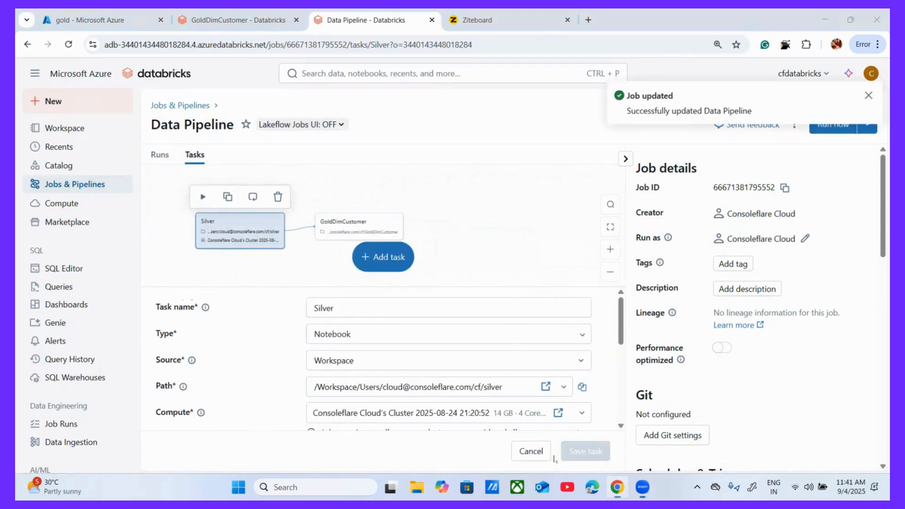
{"action": "left_click", "coordinate": [337, 230]}
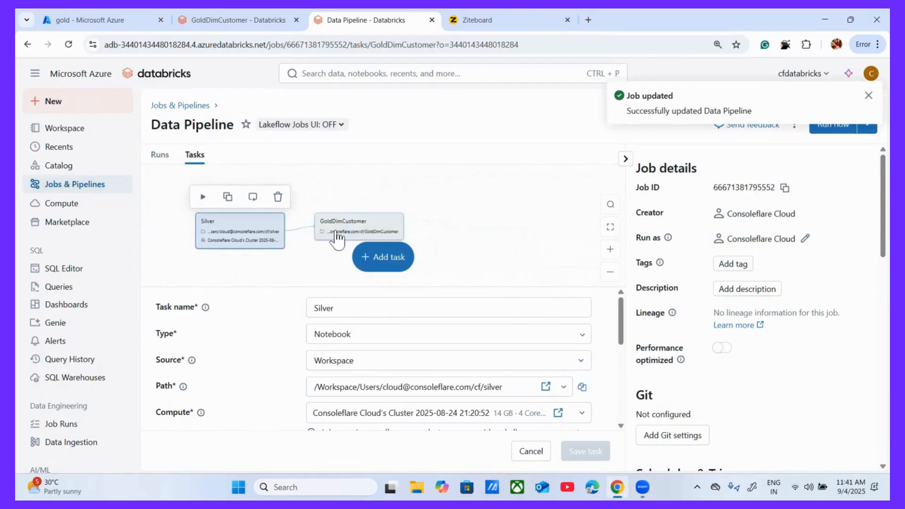
{"action": "scroll", "coordinate": [367, 365], "scroll_direction": "down", "scroll_amount": 1}
{"action": "left_click", "coordinate": [366, 360]}
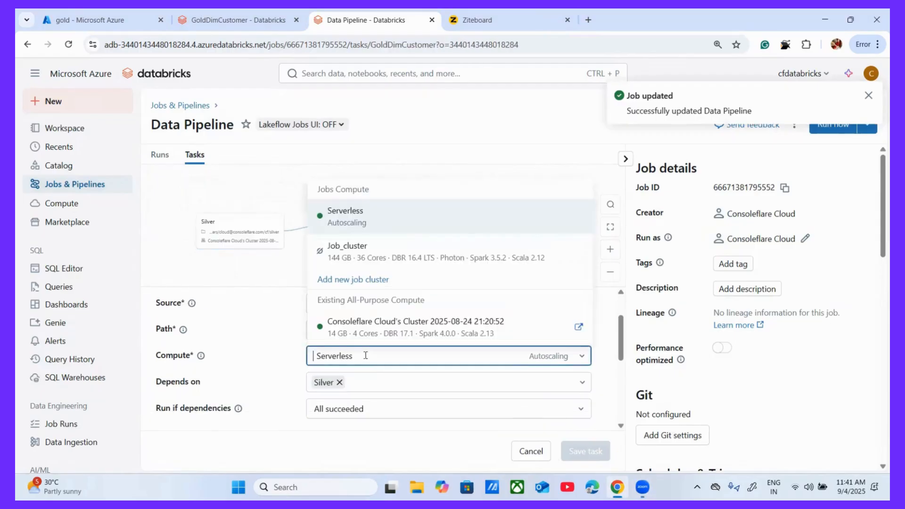
{"action": "left_click", "coordinate": [344, 325]}
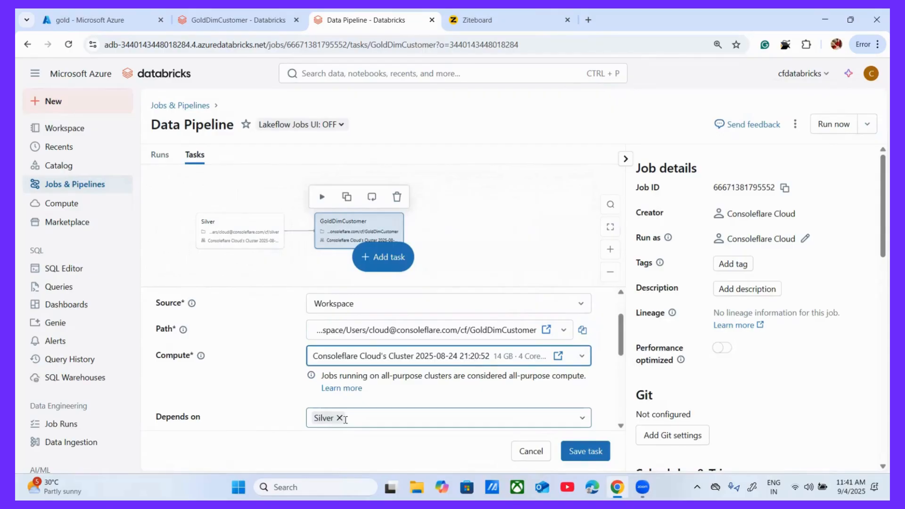
{"action": "left_click", "coordinate": [586, 452]}
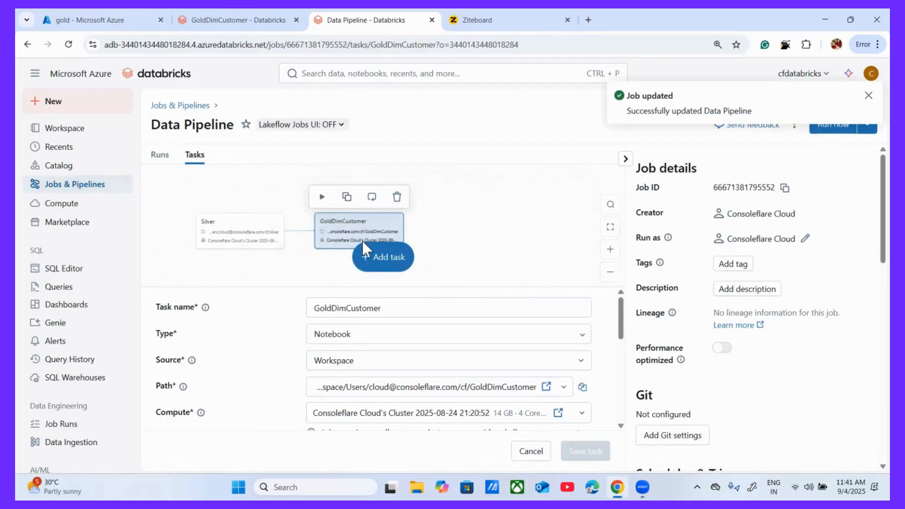
Step: Add a new notebook task following GoldDimCustomer and name it GoldDimProduct
{"action": "left_click", "coordinate": [379, 257]}
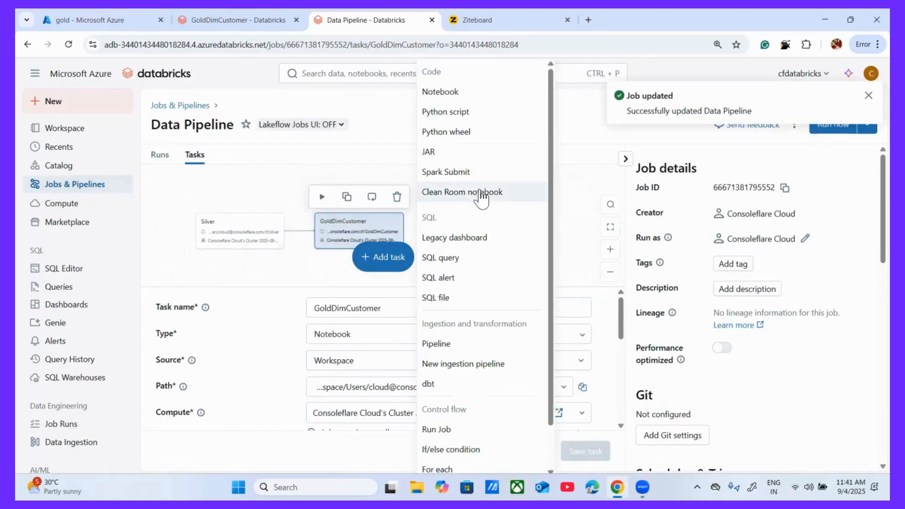
{"action": "left_click", "coordinate": [450, 92]}
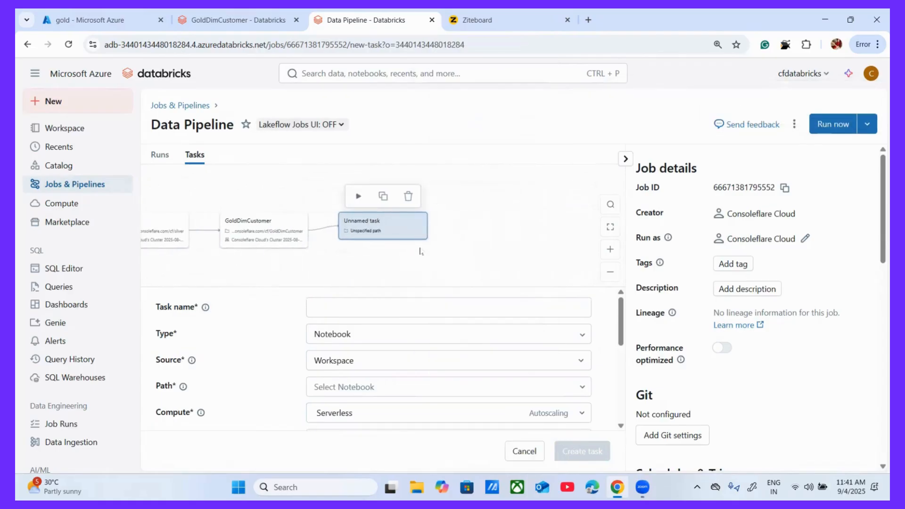
{"action": "left_click", "coordinate": [357, 309]}
{"action": "type", "text": "GoldDim"}
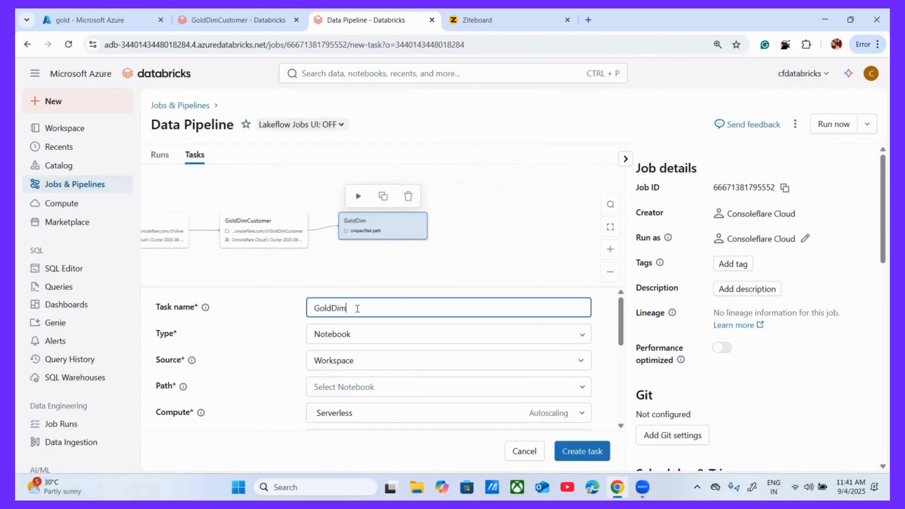
{"action": "type", "text": "Product"}
Step: Set the GoldDimProduct task's path to the GoldDimProduct notebook in the workspace folder cf
{"action": "scroll", "coordinate": [410, 360], "scroll_direction": "down", "scroll_amount": 1}
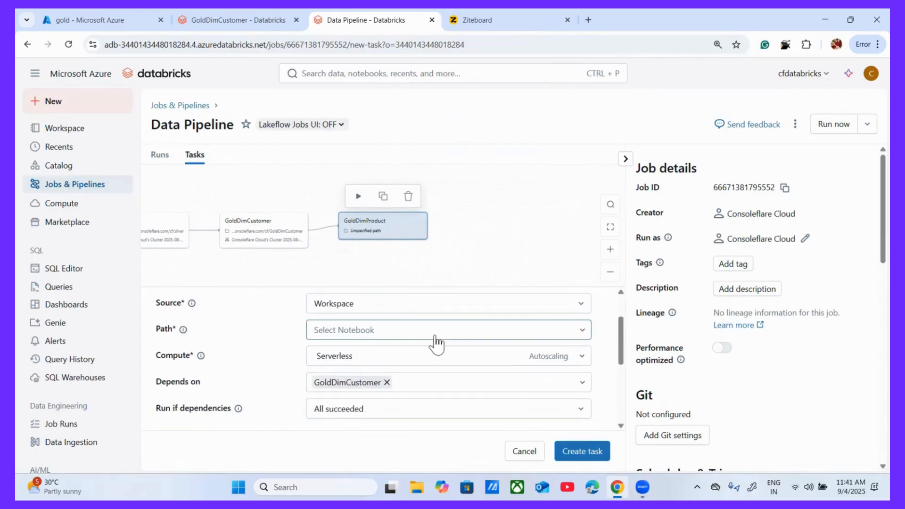
{"action": "left_click", "coordinate": [434, 336]}
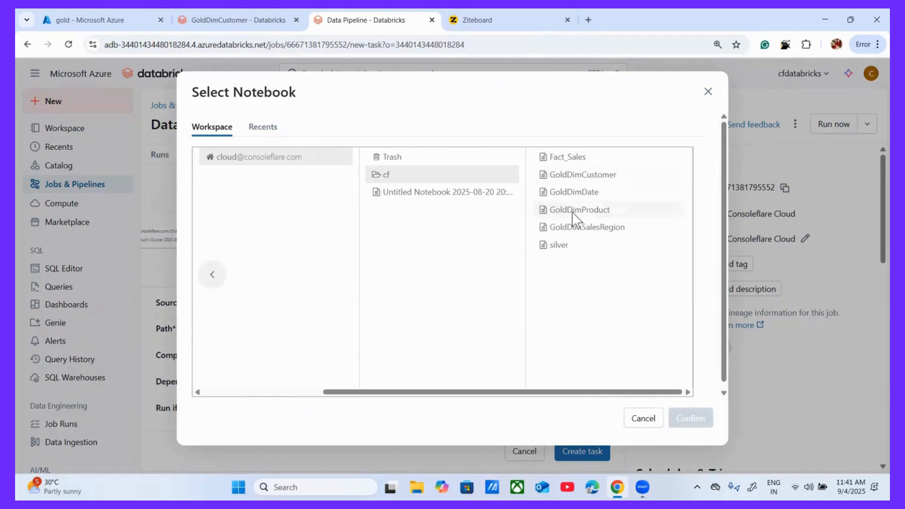
{"action": "left_click", "coordinate": [571, 209]}
{"action": "left_click", "coordinate": [686, 417]}
{"action": "scroll", "coordinate": [372, 370], "scroll_direction": "down", "scroll_amount": 1}
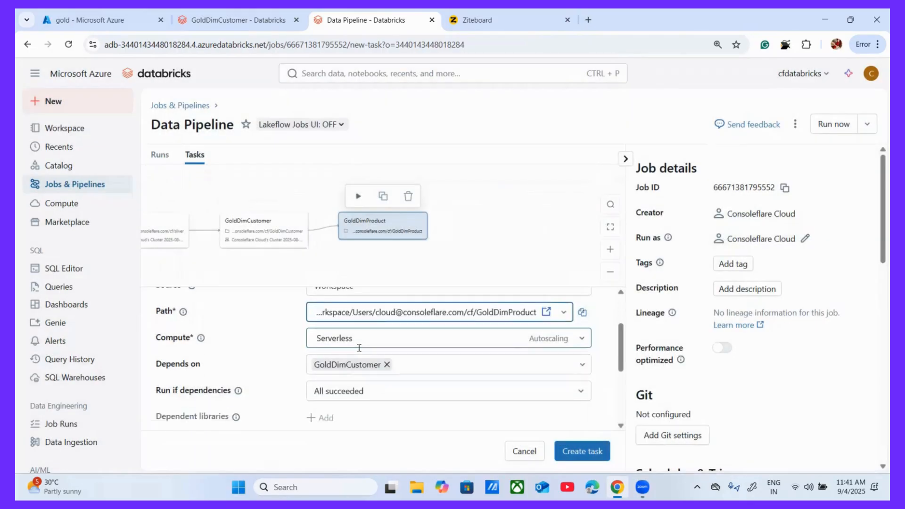
{"action": "scroll", "coordinate": [382, 366], "scroll_direction": "down", "scroll_amount": 1}
{"action": "scroll", "coordinate": [382, 363], "scroll_direction": "up", "scroll_amount": 1}
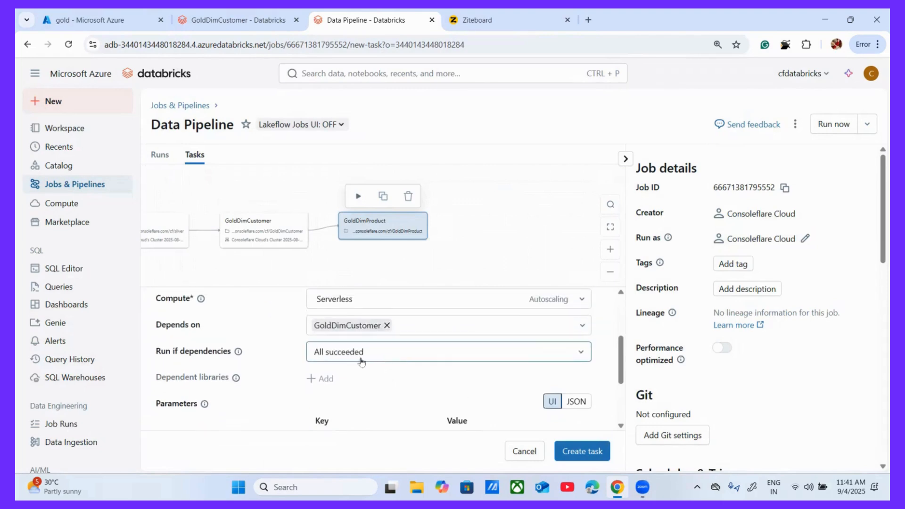
{"action": "left_click", "coordinate": [376, 298]}
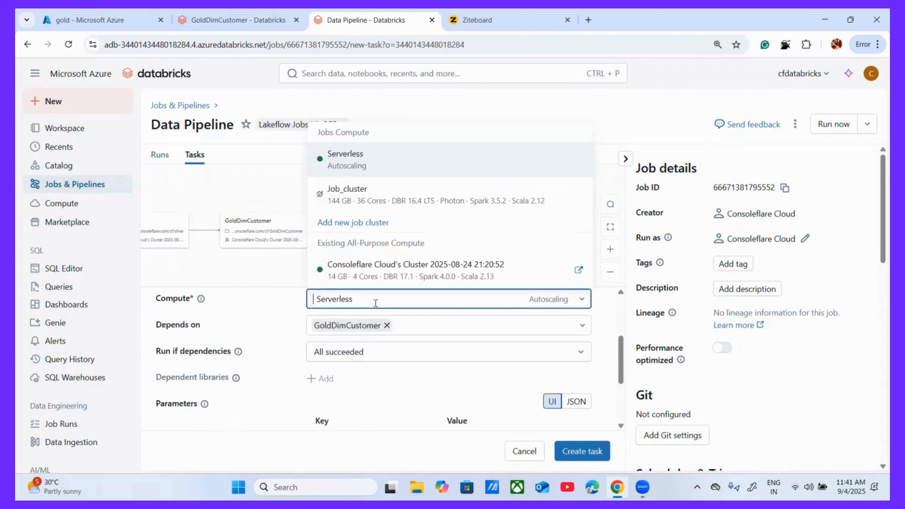
{"action": "left_click", "coordinate": [361, 264]}
Step: Add the parameter incremental flag with the value 1 to the GoldDimProduct task
{"action": "scroll", "coordinate": [425, 348], "scroll_direction": "down", "scroll_amount": 2}
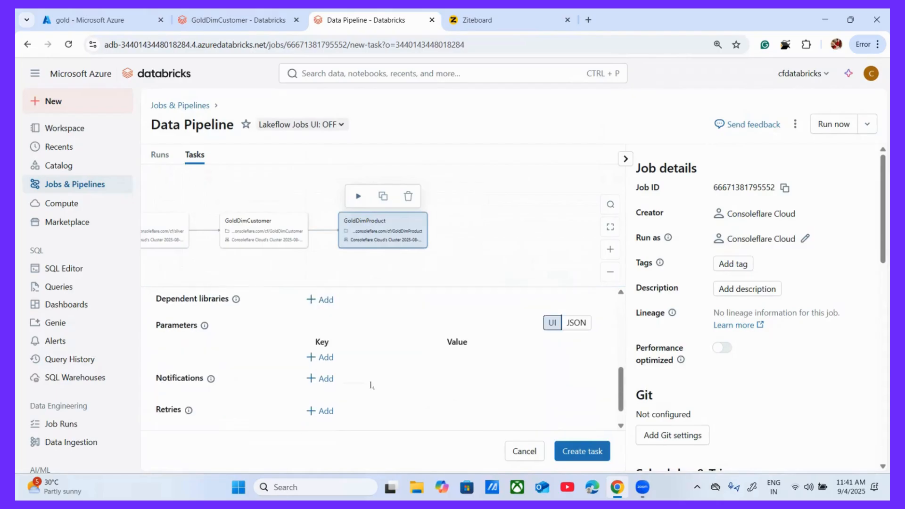
{"action": "left_click", "coordinate": [326, 358]}
{"action": "left_click", "coordinate": [369, 357]}
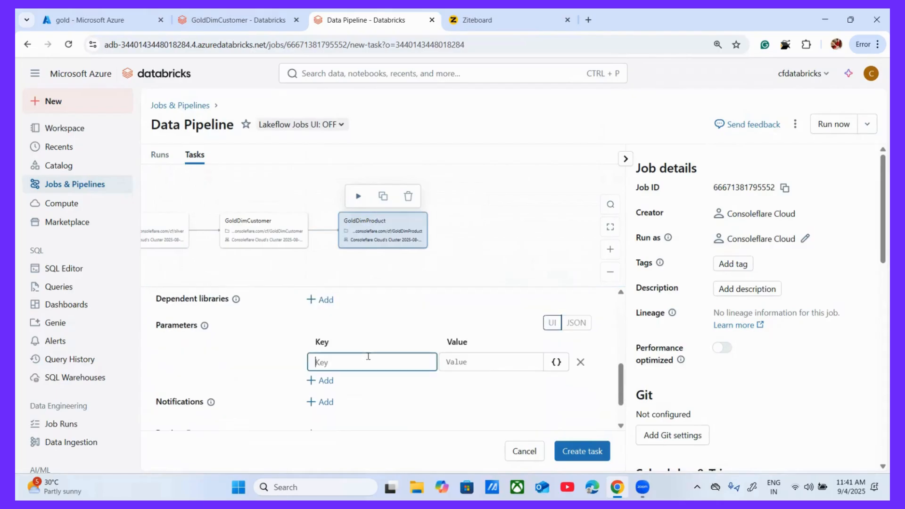
{"action": "type", "text": "incremental flag"}
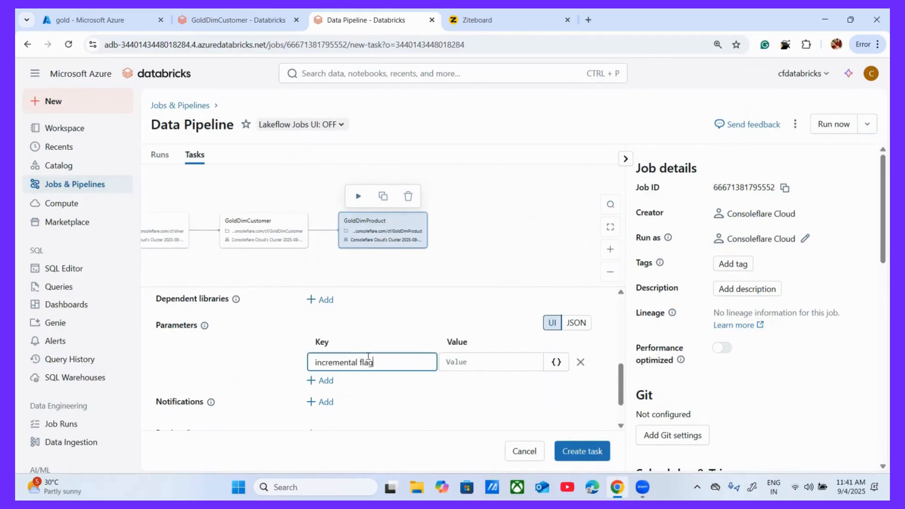
{"action": "left_click", "coordinate": [464, 362]}
{"action": "type", "text": "1"}
{"action": "left_click", "coordinate": [446, 316]}
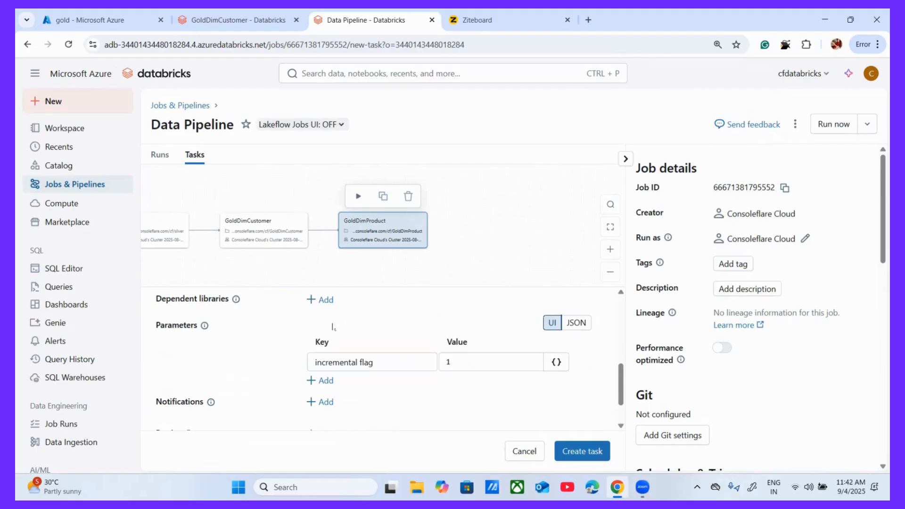
Step: Make the GoldDimProduct task depend on Silver instead of GoldDimCustomer and create the task
{"action": "left_click_drag", "start_coordinate": [307, 259], "coordinate": [418, 261]}
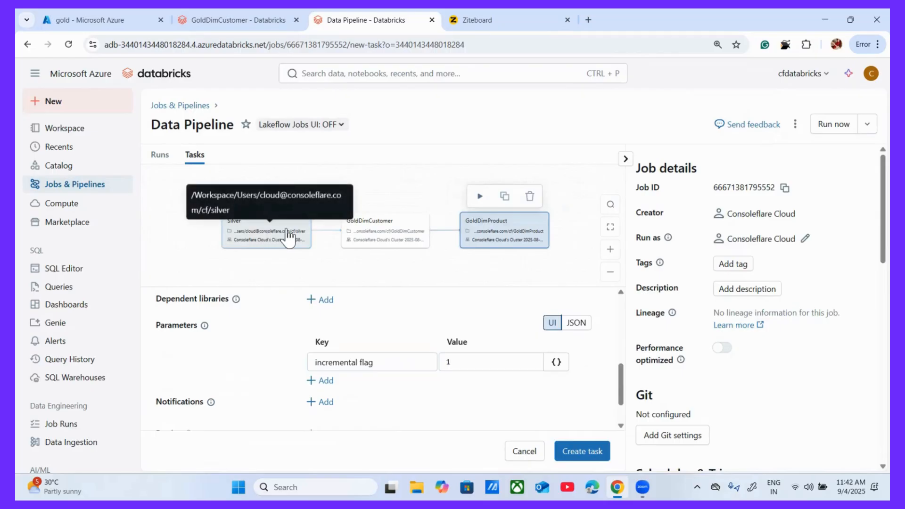
{"action": "scroll", "coordinate": [360, 337], "scroll_direction": "up", "scroll_amount": 4}
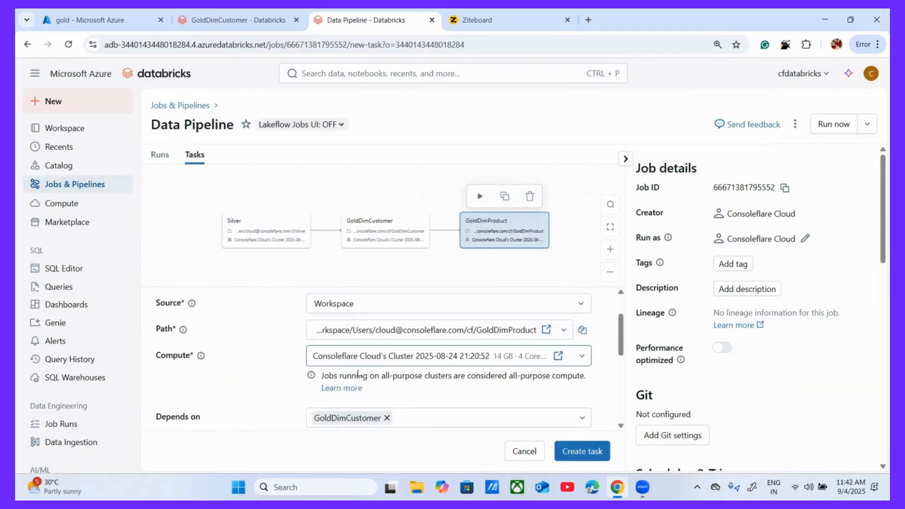
{"action": "scroll", "coordinate": [372, 377], "scroll_direction": "down", "scroll_amount": 2}
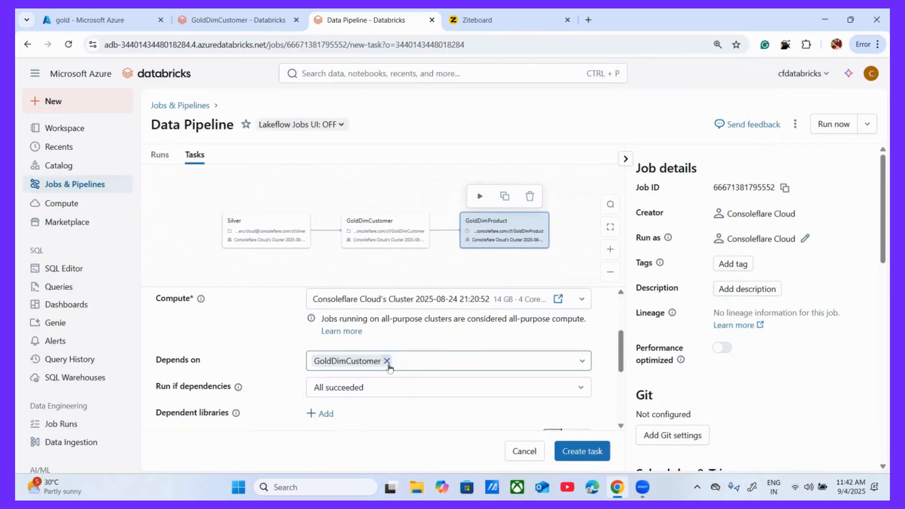
{"action": "left_click", "coordinate": [386, 360]}
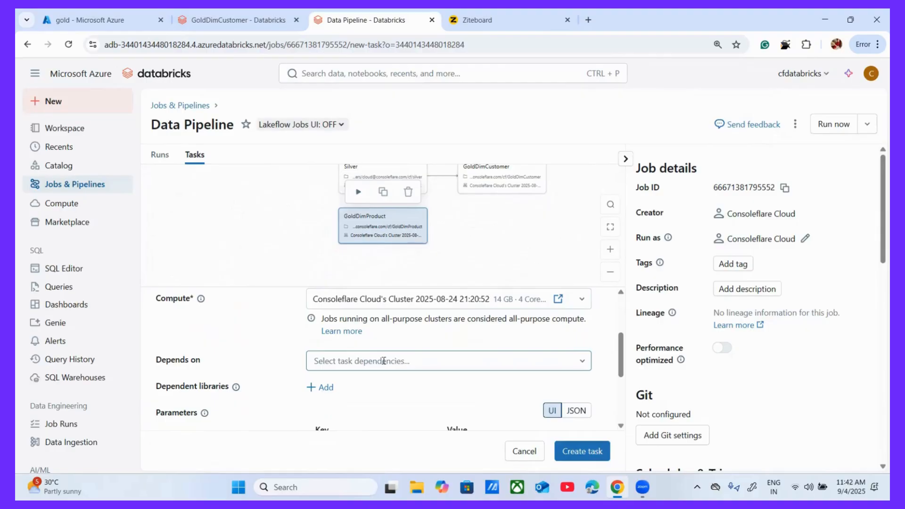
{"action": "left_click", "coordinate": [383, 361]}
{"action": "type", "text": "sil"}
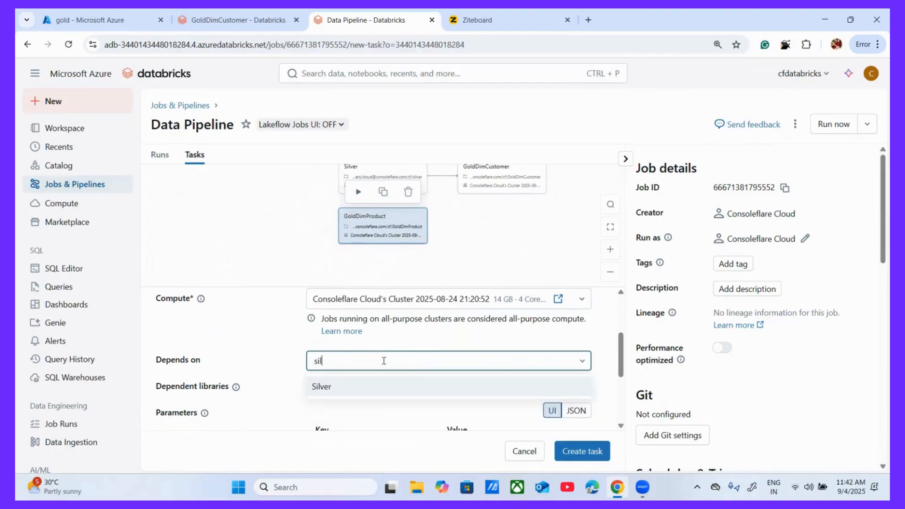
{"action": "left_click", "coordinate": [330, 388]}
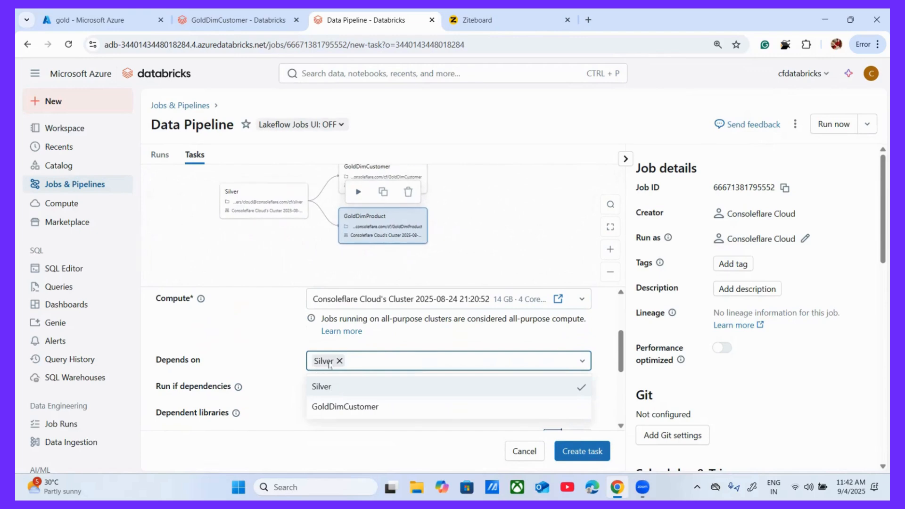
{"action": "left_click", "coordinate": [375, 423]}
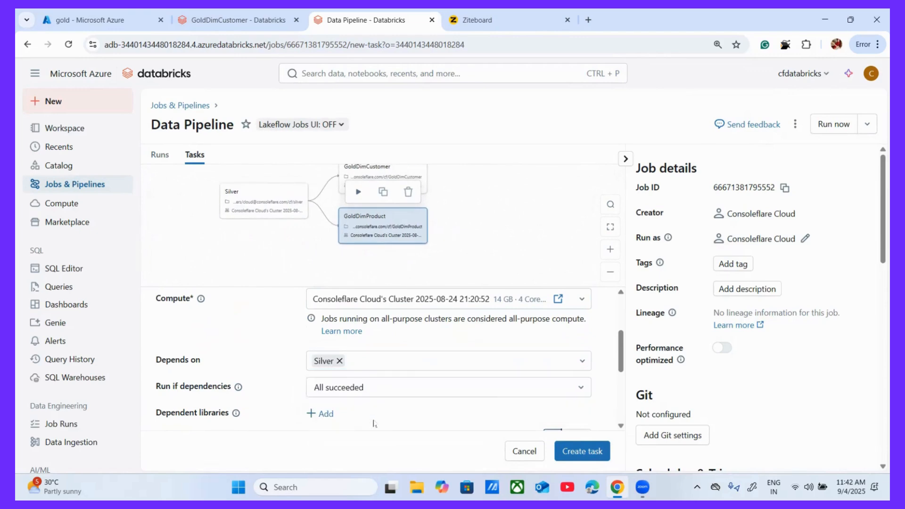
{"action": "left_click", "coordinate": [580, 453]}
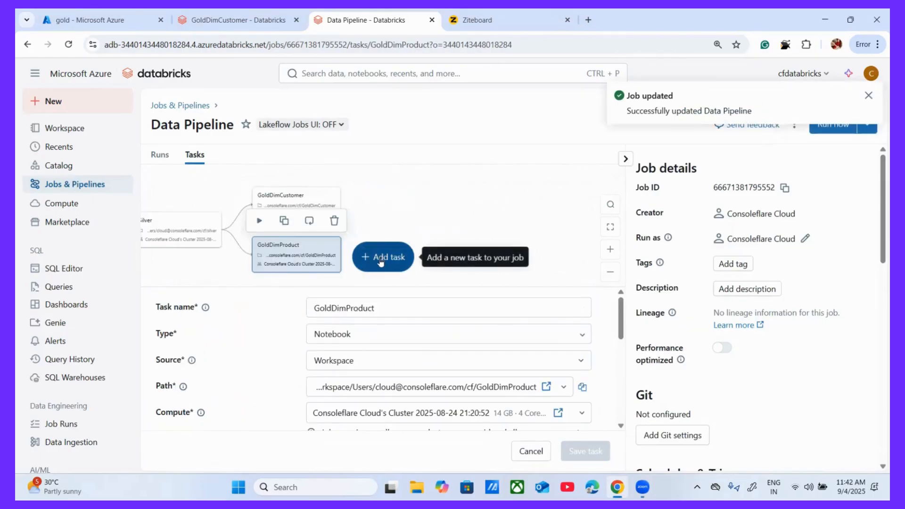
Step: Add a notebook task named GoldDimDate to the Data Pipeline job
{"action": "left_click", "coordinate": [382, 261]}
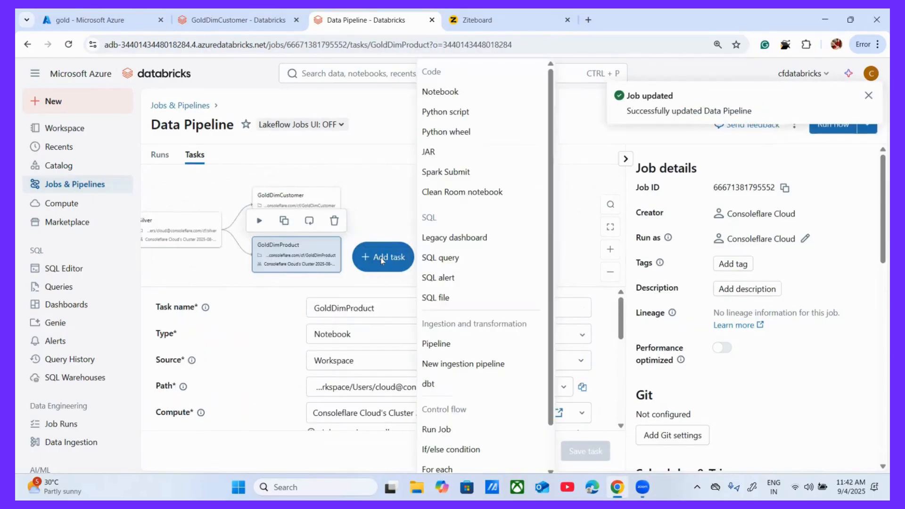
{"action": "left_click", "coordinate": [438, 94]}
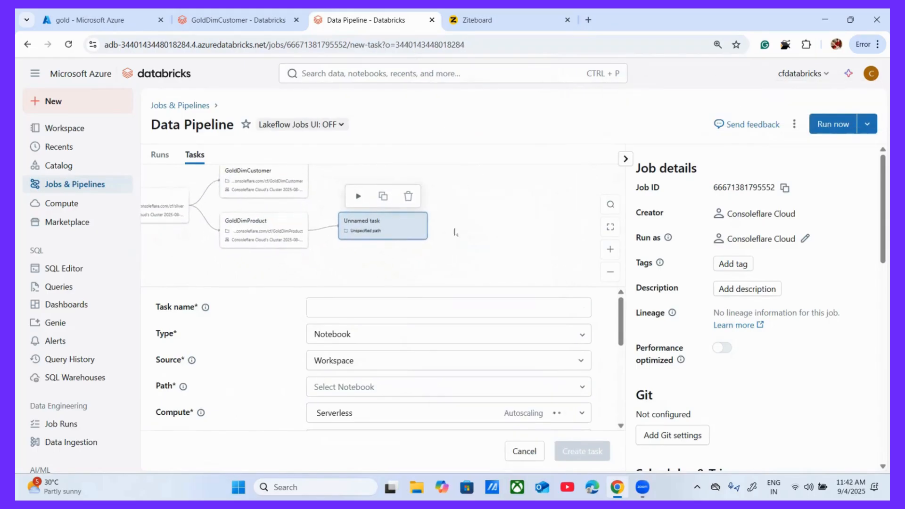
{"action": "left_click", "coordinate": [377, 301]}
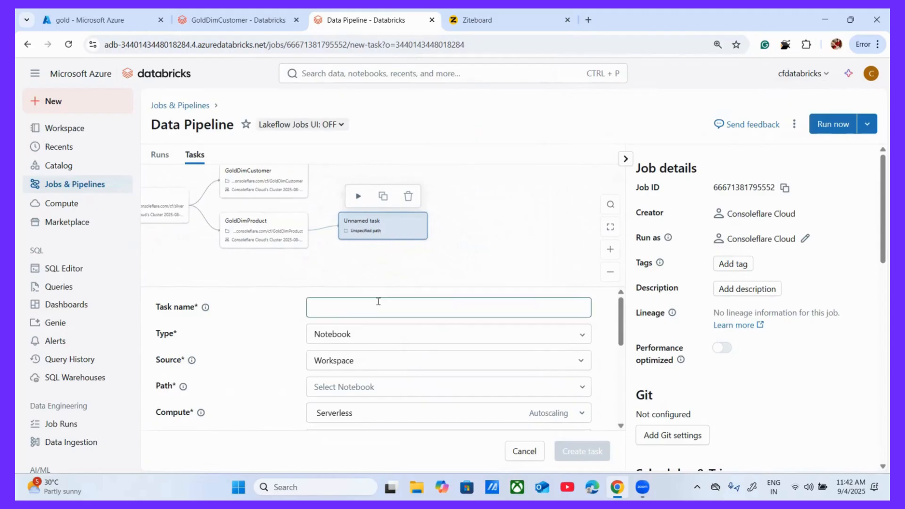
{"action": "type", "text": "Gold"}
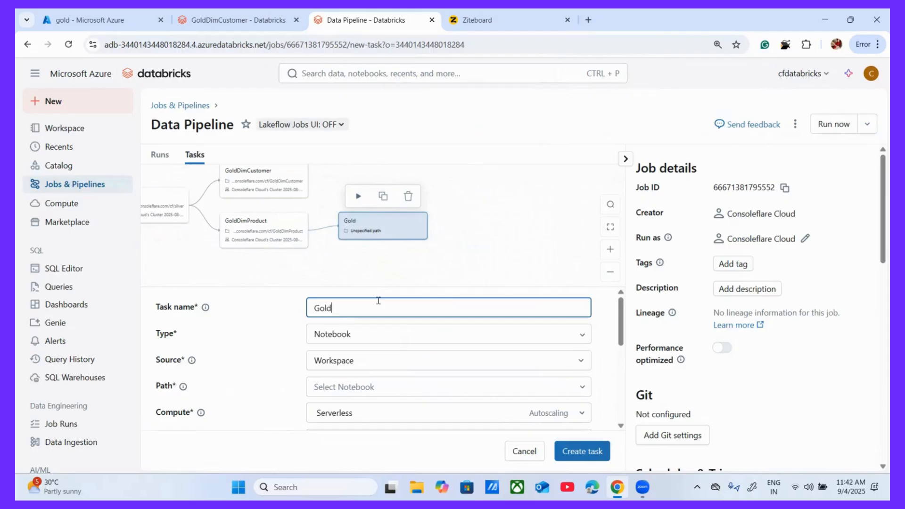
{"action": "type", "text": "DimDate"}
{"action": "scroll", "coordinate": [397, 337], "scroll_direction": "down", "scroll_amount": 1}
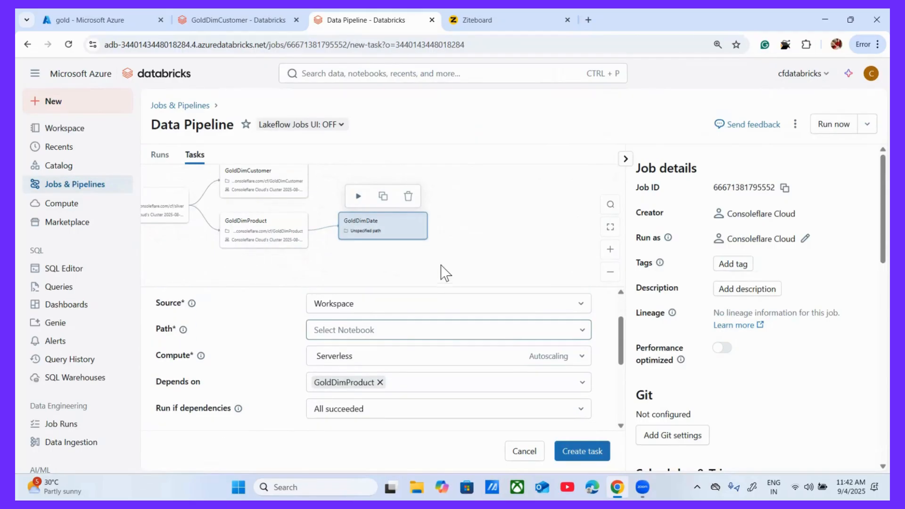
{"action": "left_click", "coordinate": [448, 330]}
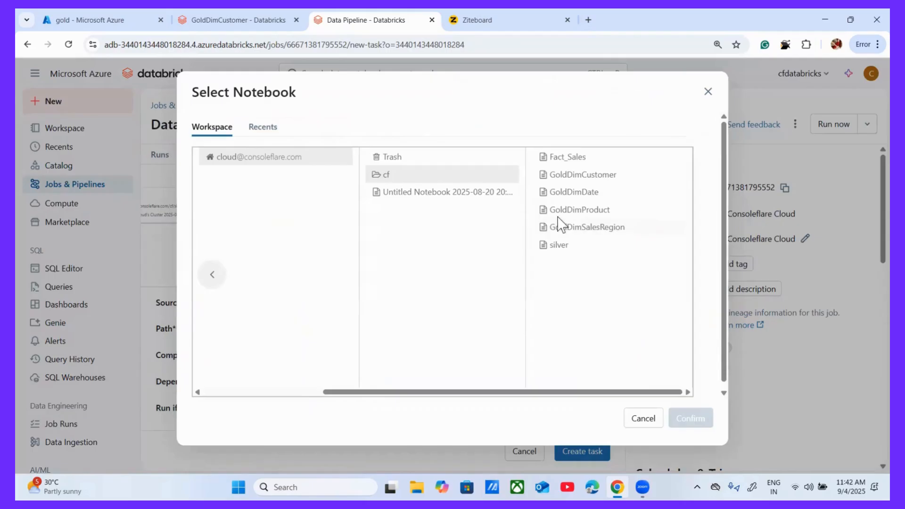
{"action": "left_click", "coordinate": [561, 190]}
{"action": "left_click", "coordinate": [691, 418]}
{"action": "left_click", "coordinate": [428, 361]}
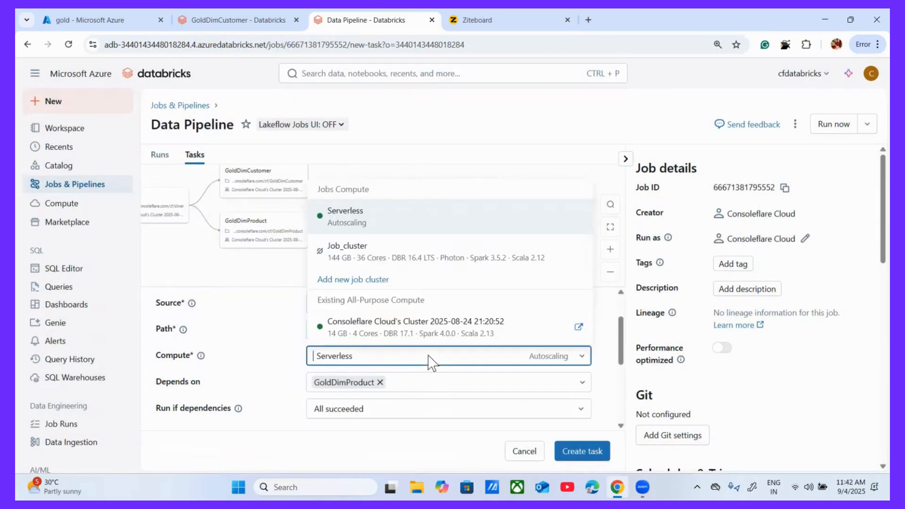
{"action": "left_click", "coordinate": [362, 325]}
Step: Make the GoldDimDate task depend on Silver instead of GoldDimProduct
{"action": "scroll", "coordinate": [349, 367], "scroll_direction": "down", "scroll_amount": 1}
{"action": "left_click", "coordinate": [380, 361]}
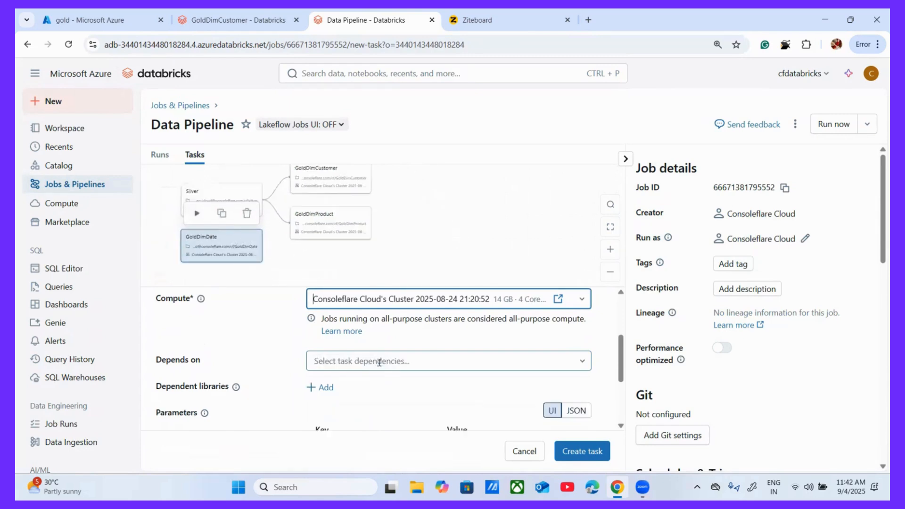
{"action": "left_click", "coordinate": [357, 361]}
{"action": "left_click", "coordinate": [330, 387]}
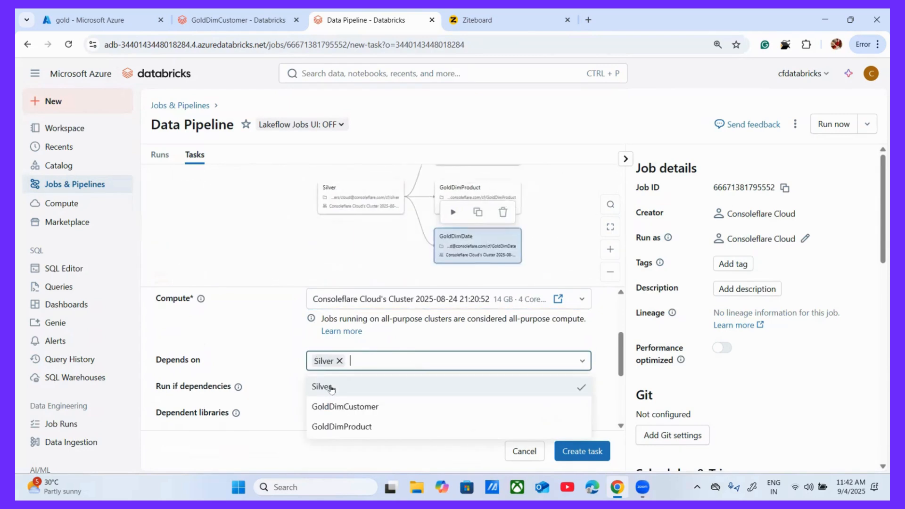
Step: Add the parameter incremental flag with the value 1 to the GoldDimDate task and create the task
{"action": "scroll", "coordinate": [292, 394], "scroll_direction": "down", "scroll_amount": 2}
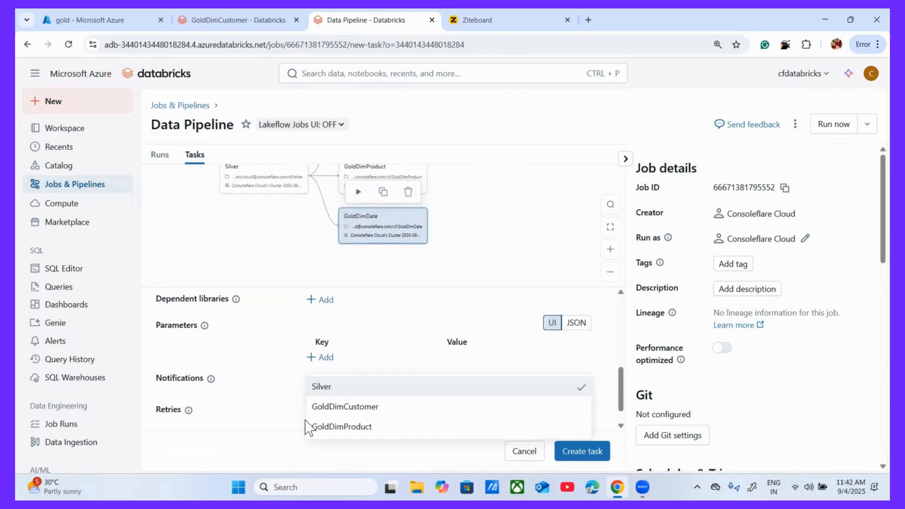
{"action": "scroll", "coordinate": [305, 342], "scroll_direction": "up", "scroll_amount": 1}
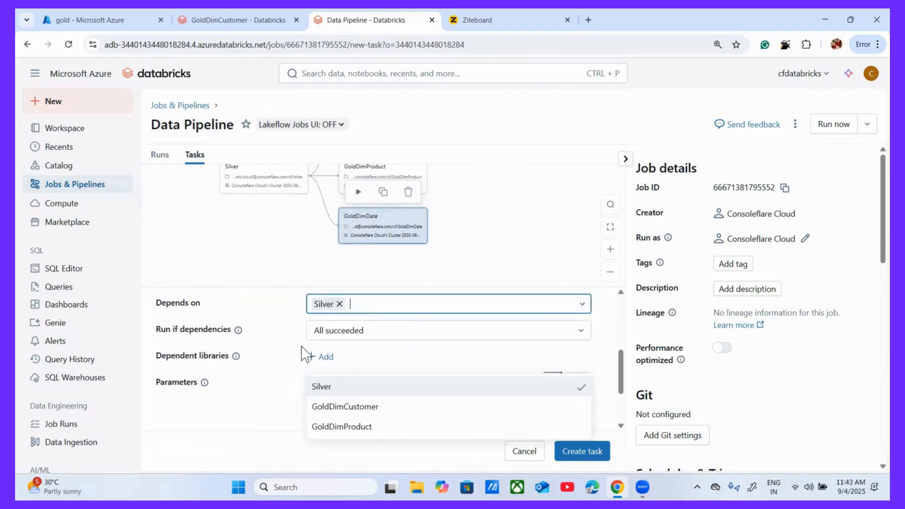
{"action": "scroll", "coordinate": [342, 374], "scroll_direction": "down", "scroll_amount": 2}
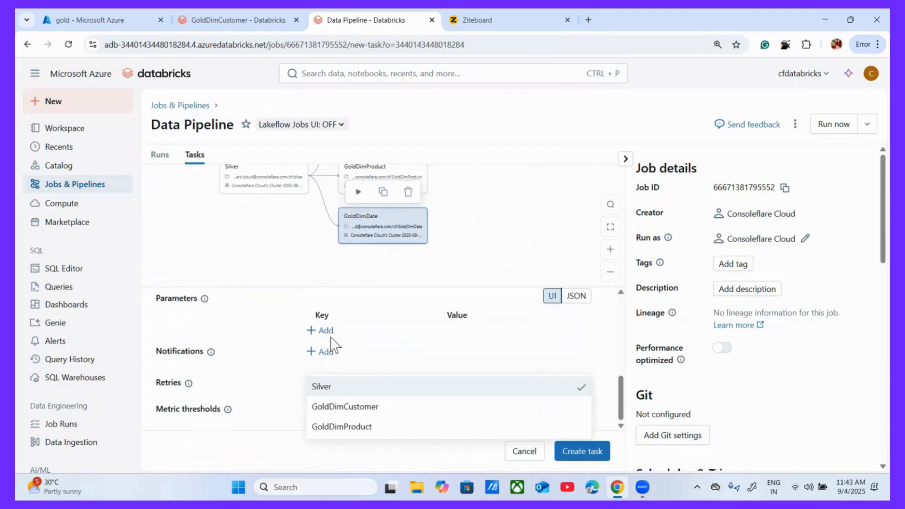
{"action": "left_click", "coordinate": [325, 332]}
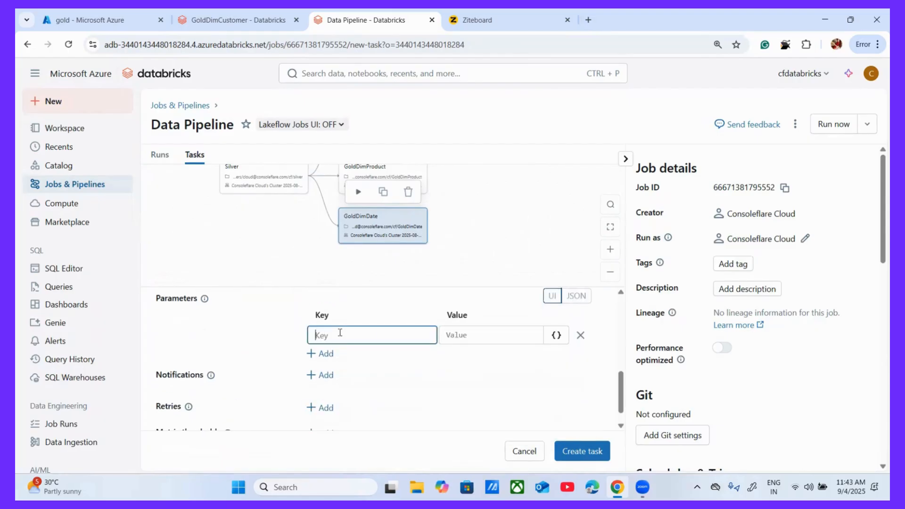
{"action": "type", "text": "incremental"}
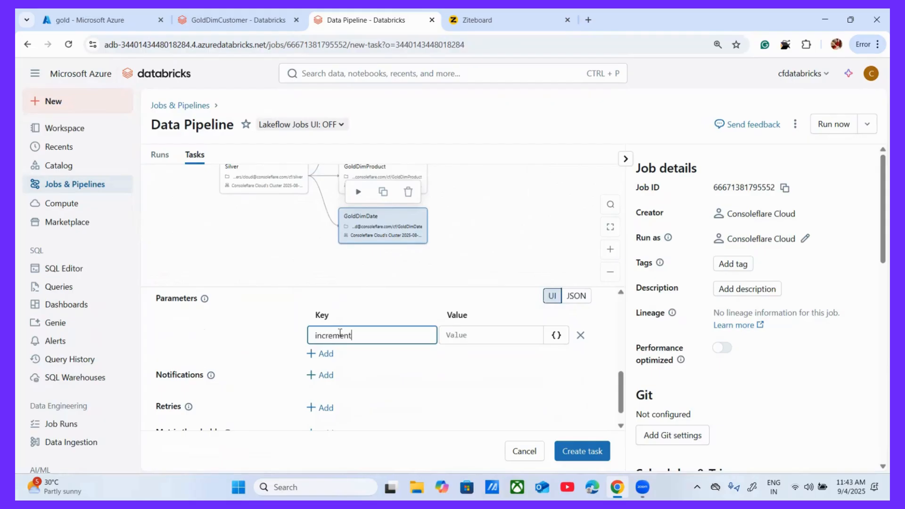
{"action": "type", "text": "lag"}
{"action": "left_click", "coordinate": [456, 335]}
{"action": "type", "text": "1"}
{"action": "left_click", "coordinate": [582, 453]}
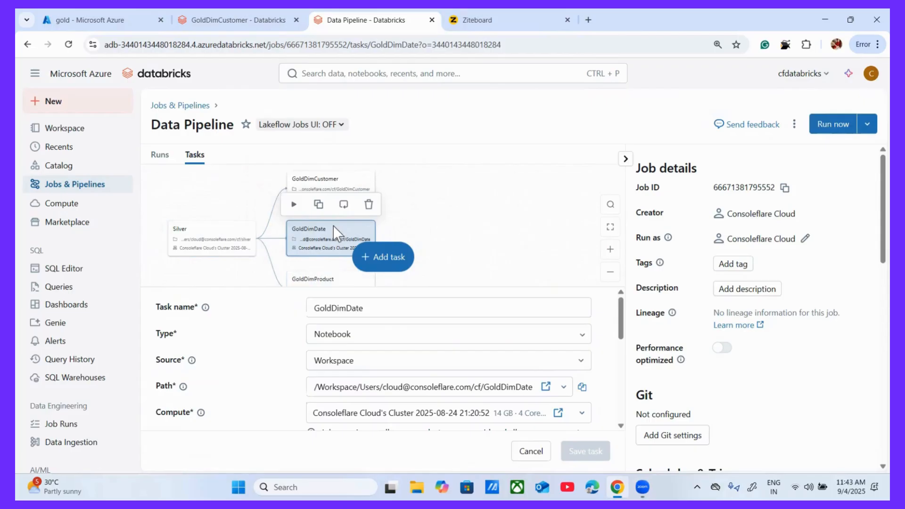
Step: Add a notebook task named GoldDimRegion to the Data Pipeline job
{"action": "left_click", "coordinate": [385, 263]}
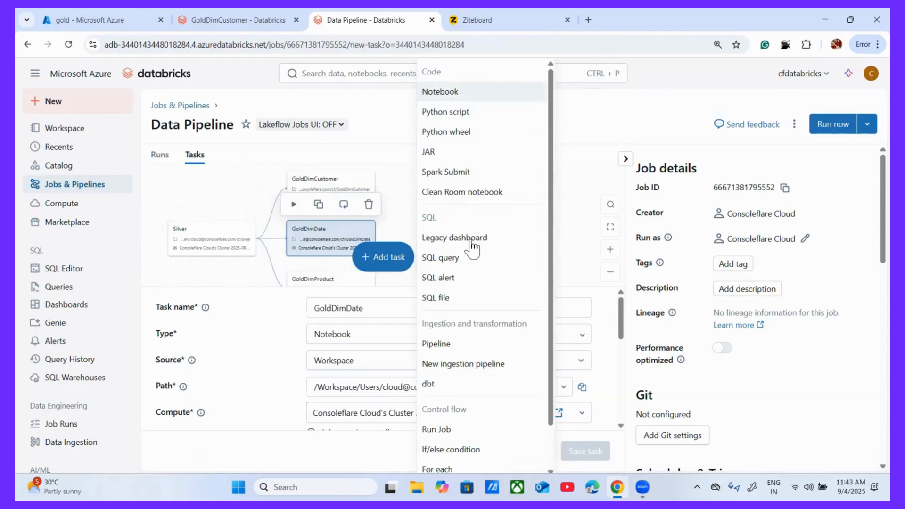
{"action": "left_click", "coordinate": [385, 306]}
{"action": "type", "text": "GoldDimRegion"}
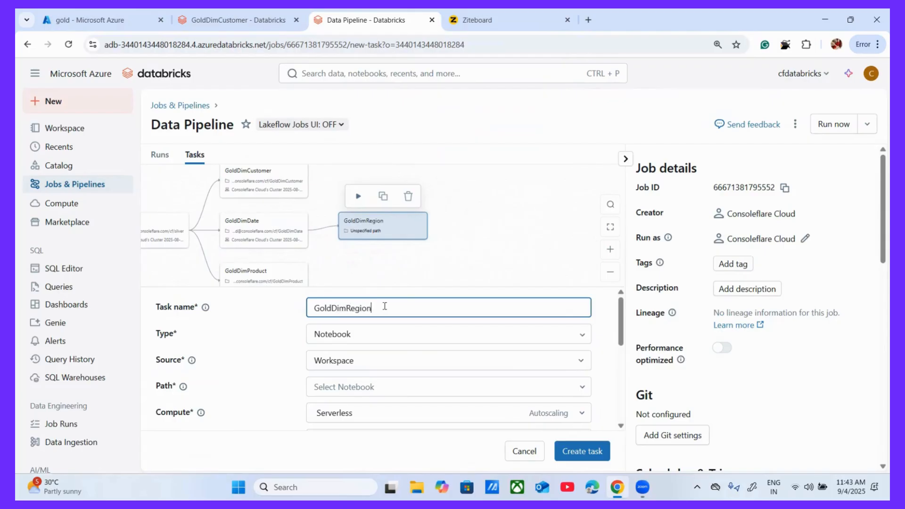
{"action": "left_click", "coordinate": [288, 343]}
{"action": "scroll", "coordinate": [288, 343], "scroll_direction": "down", "scroll_amount": 1}
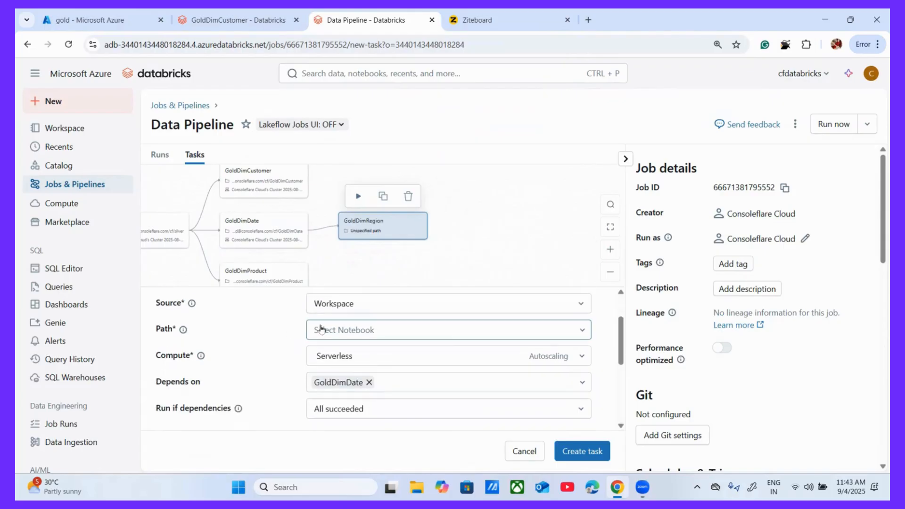
{"action": "left_click", "coordinate": [352, 330]}
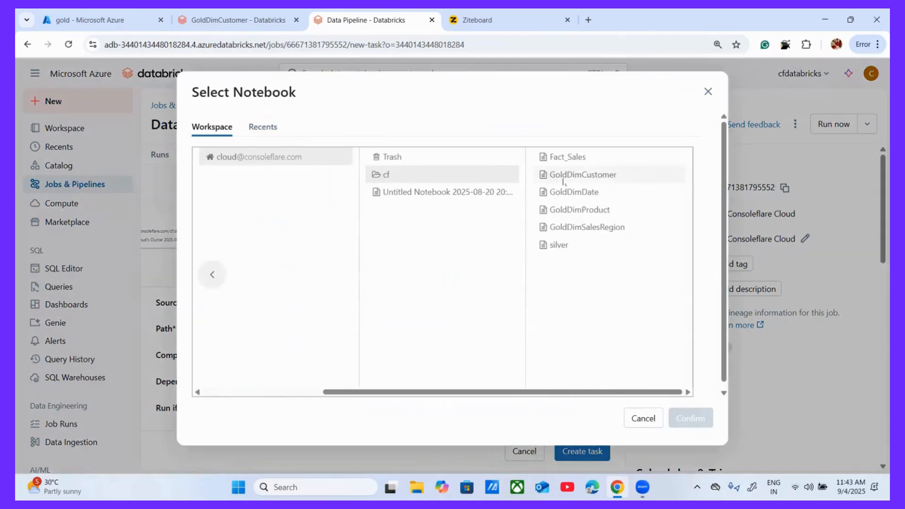
{"action": "left_click", "coordinate": [580, 228]}
{"action": "left_click", "coordinate": [688, 419]}
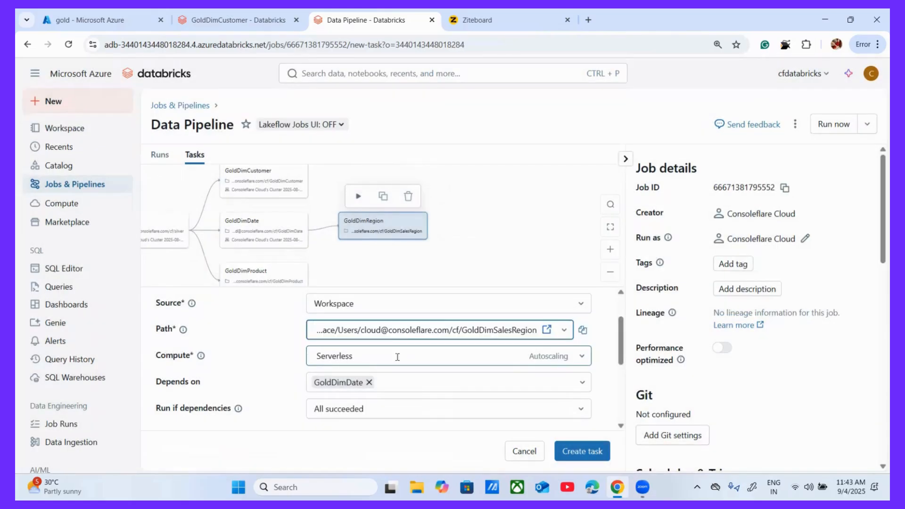
{"action": "left_click", "coordinate": [397, 356]}
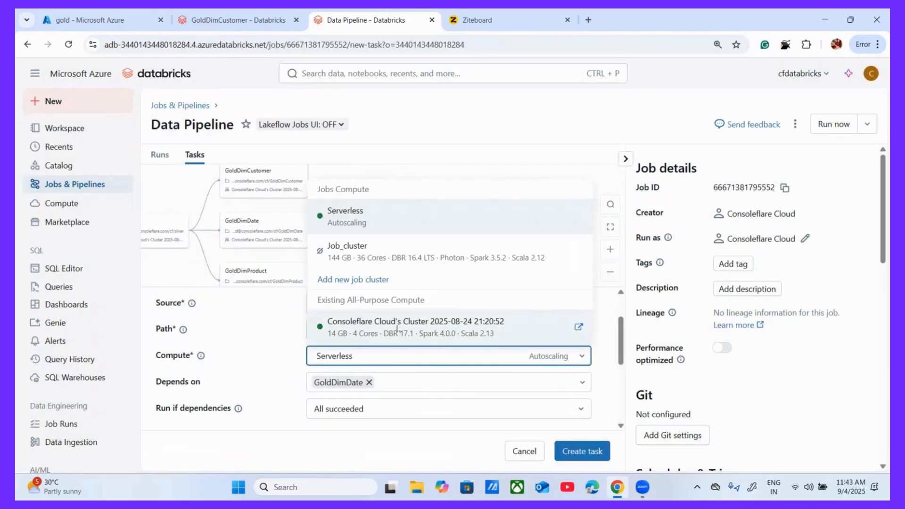
{"action": "left_click", "coordinate": [371, 324]}
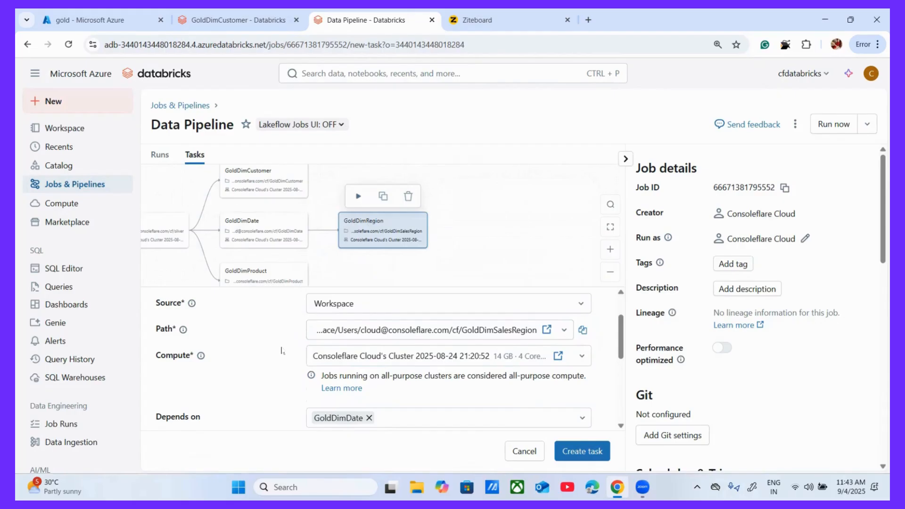
Step: Make the GoldDimRegion task depend on Silver instead of GoldDimDate
{"action": "scroll", "coordinate": [282, 351], "scroll_direction": "down", "scroll_amount": 1}
{"action": "scroll", "coordinate": [282, 351], "scroll_direction": "down", "scroll_amount": 1}
{"action": "scroll", "coordinate": [330, 351], "scroll_direction": "up", "scroll_amount": 1}
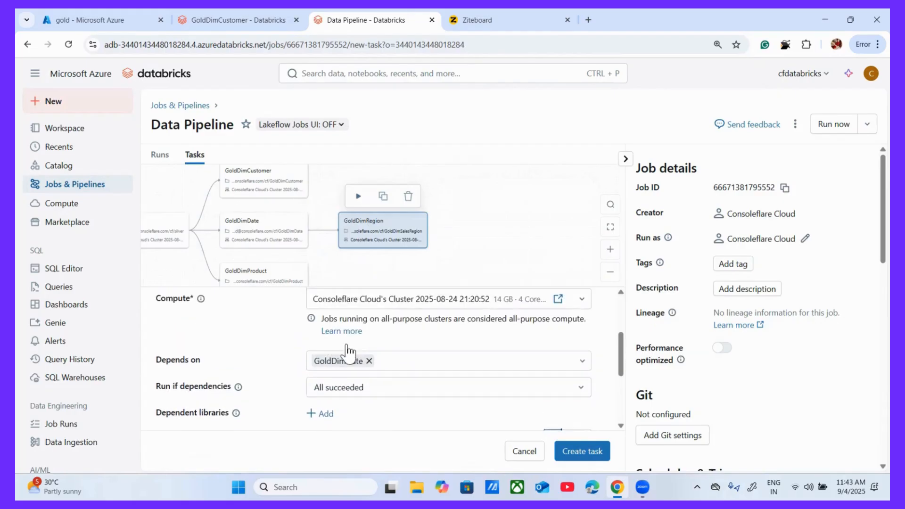
{"action": "left_click", "coordinate": [370, 361]}
{"action": "left_click", "coordinate": [370, 362]}
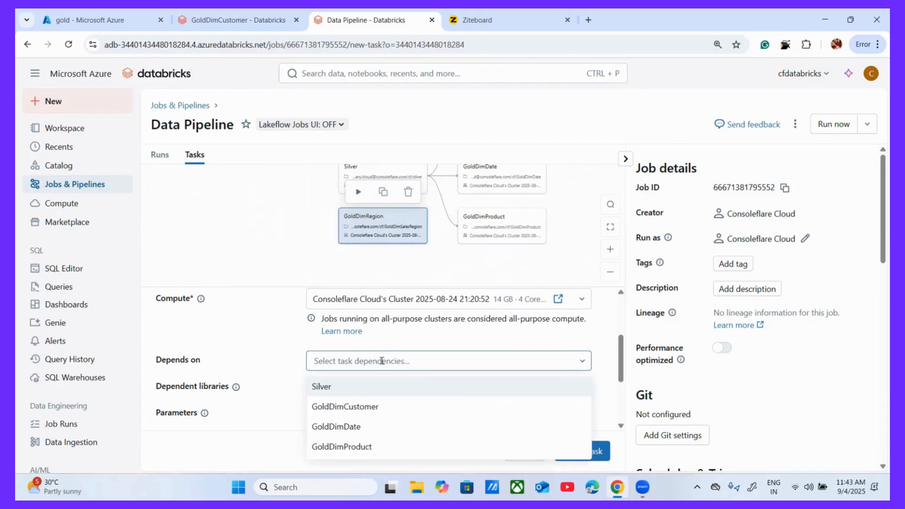
{"action": "left_click", "coordinate": [336, 391]}
{"action": "left_click", "coordinate": [293, 363]}
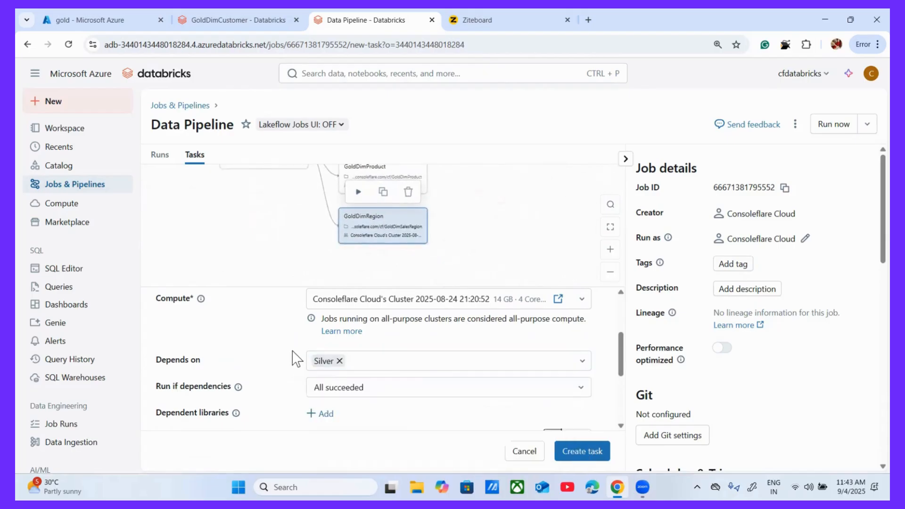
Step: Add the parameter incremental flag with the value 1 to the GoldDimRegion task and create the task
{"action": "scroll", "coordinate": [302, 371], "scroll_direction": "down", "scroll_amount": 1}
{"action": "scroll", "coordinate": [302, 373], "scroll_direction": "down", "scroll_amount": 2}
{"action": "left_click", "coordinate": [319, 330]}
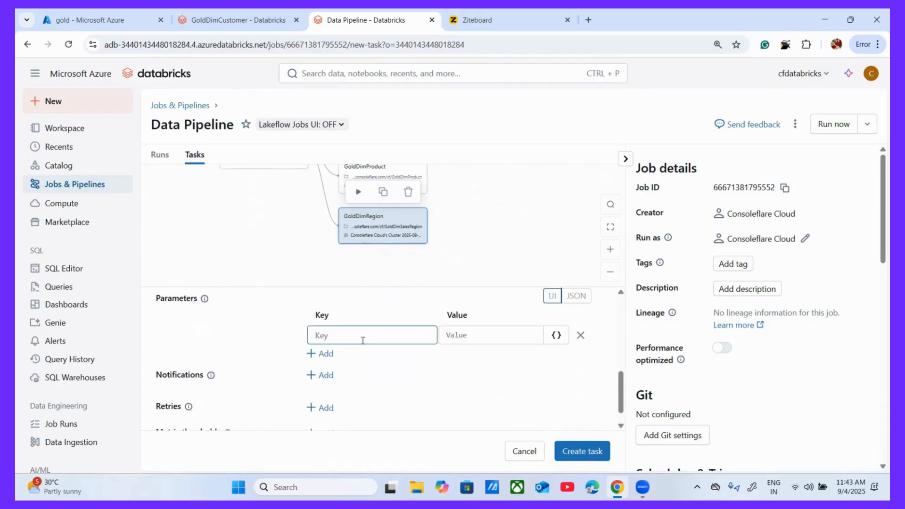
{"action": "left_click", "coordinate": [354, 336]}
{"action": "type", "text": "incr"}
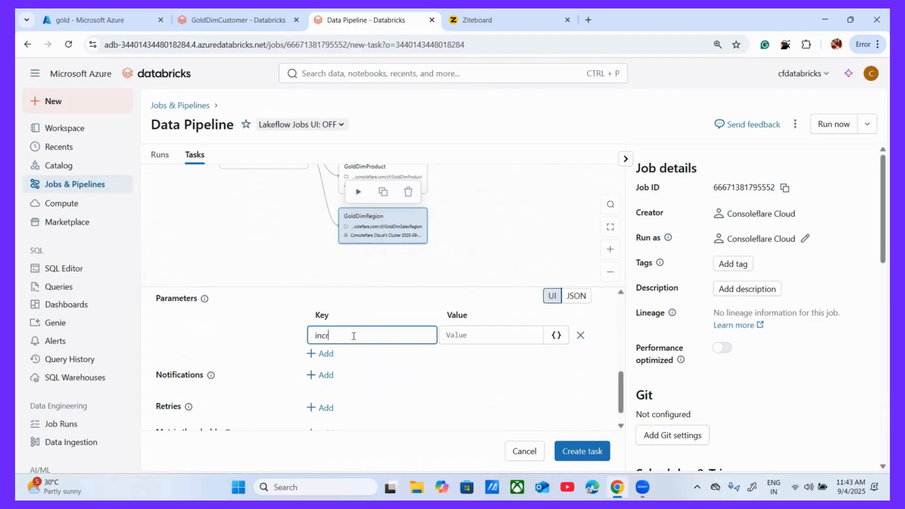
{"action": "type", "text": "emental flag"}
{"action": "key", "text": "Tab"}
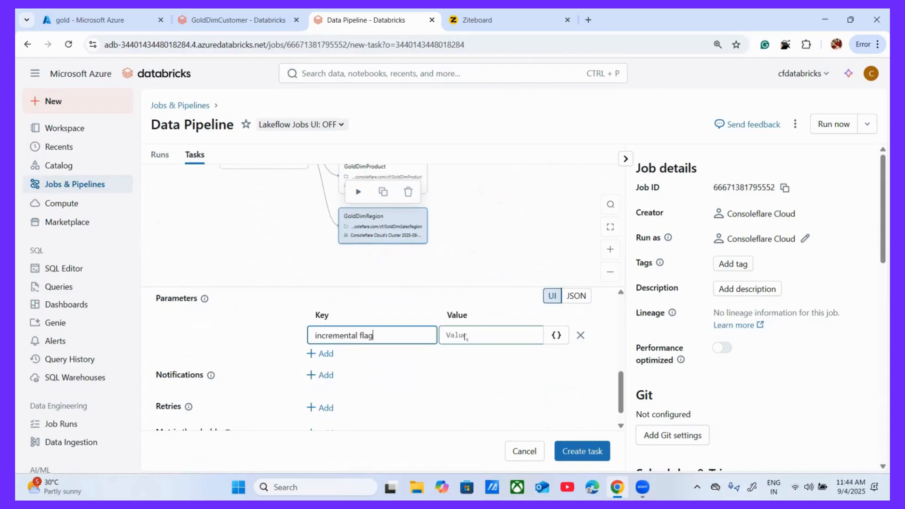
{"action": "type", "text": "1"}
{"action": "left_click", "coordinate": [271, 337]}
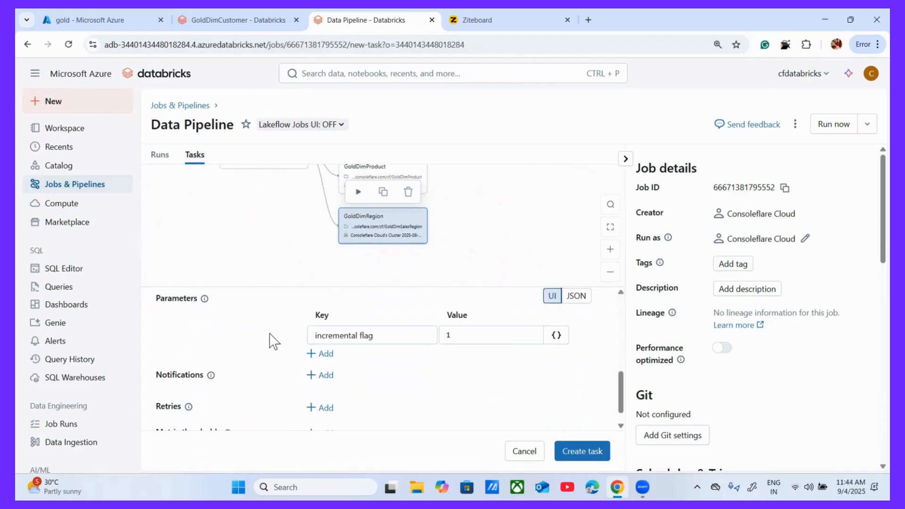
{"action": "scroll", "coordinate": [469, 391], "scroll_direction": "down", "scroll_amount": 1}
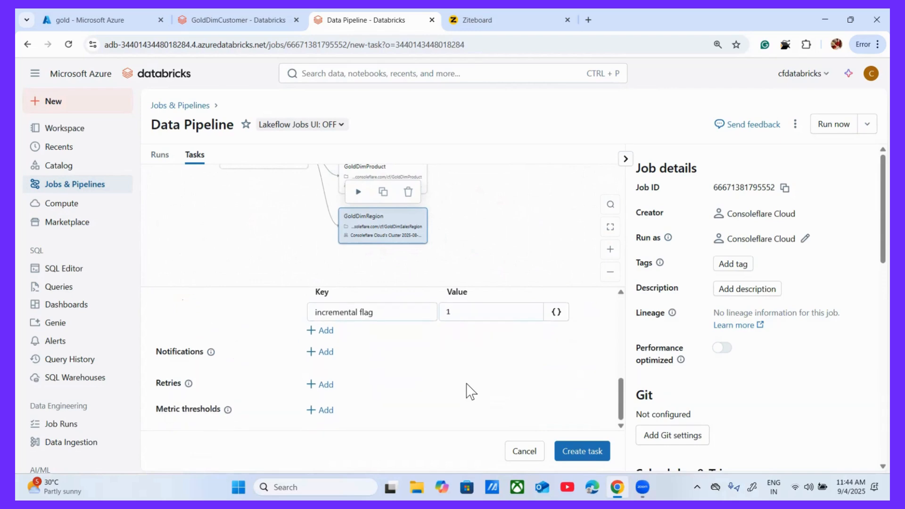
{"action": "left_click", "coordinate": [568, 455]}
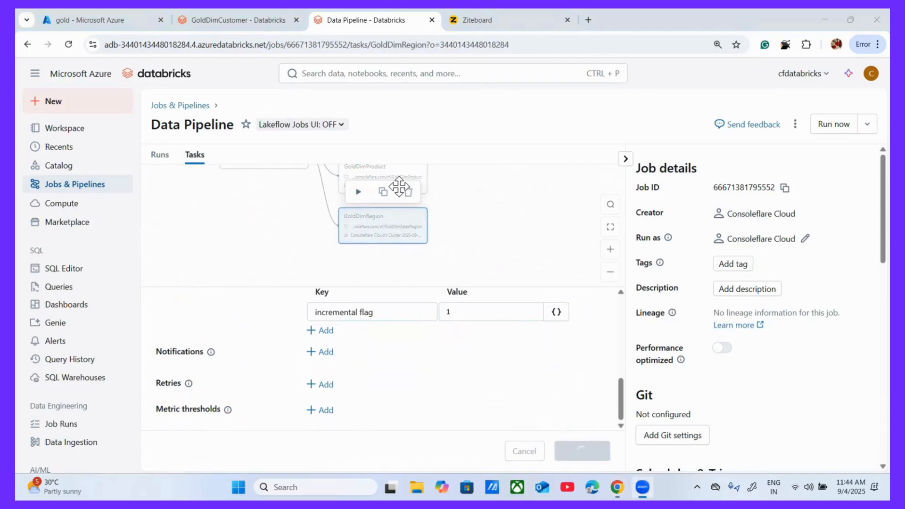
Step: Add a notebook task named FactSales to the Data Pipeline job
{"action": "left_click_drag", "start_coordinate": [378, 289], "coordinate": [366, 420]}
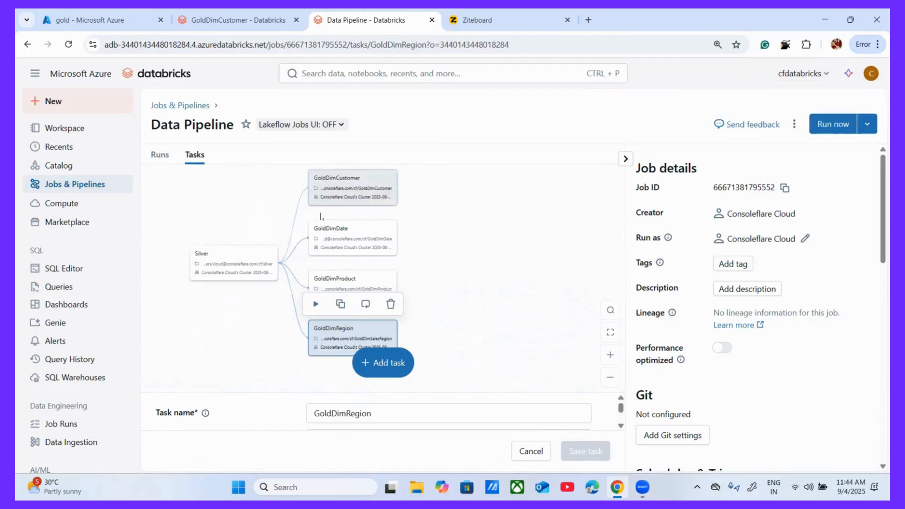
{"action": "left_click", "coordinate": [476, 294]}
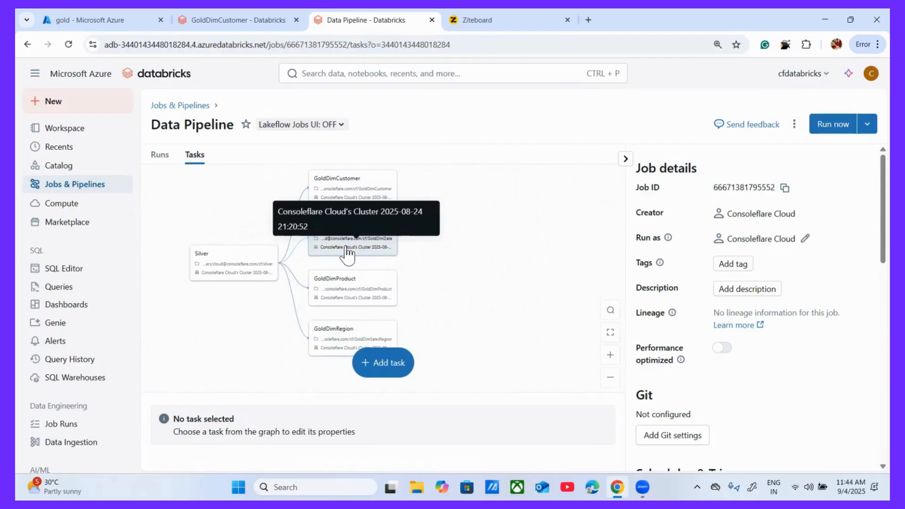
{"action": "left_click", "coordinate": [403, 363]}
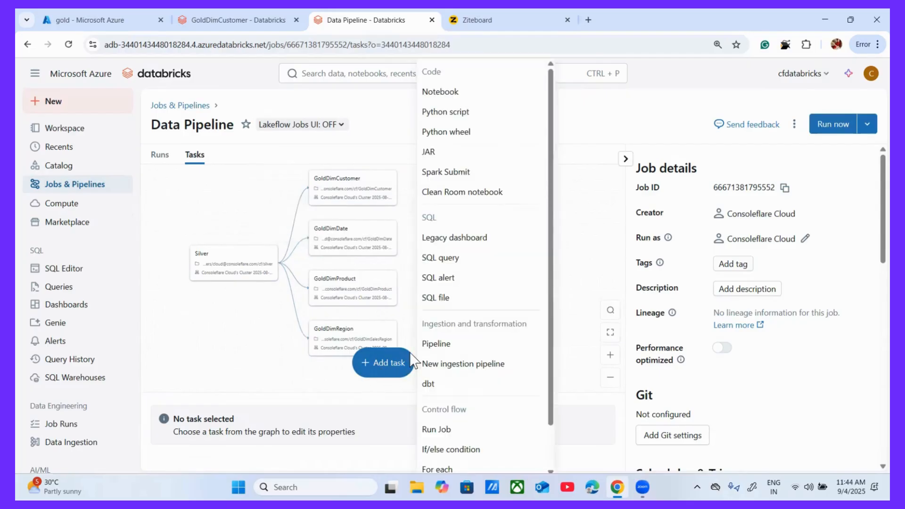
{"action": "left_click", "coordinate": [455, 94]}
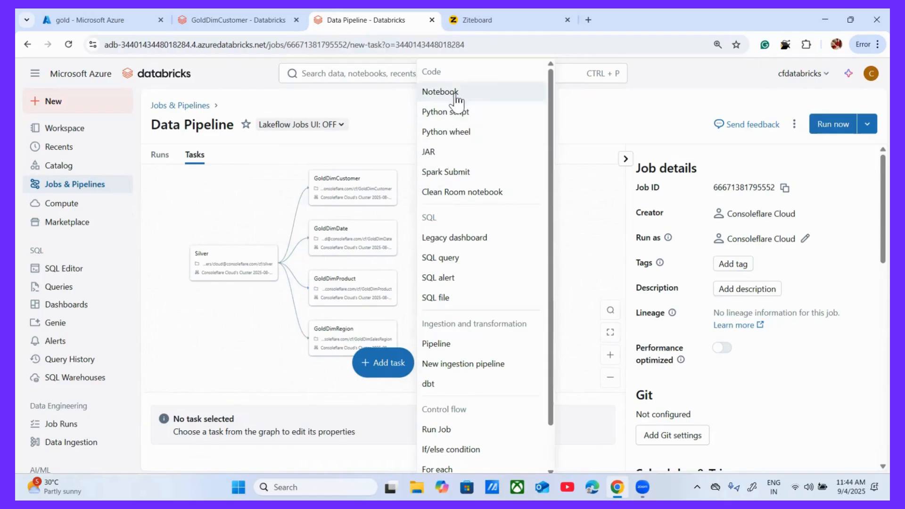
{"action": "left_click", "coordinate": [456, 94]}
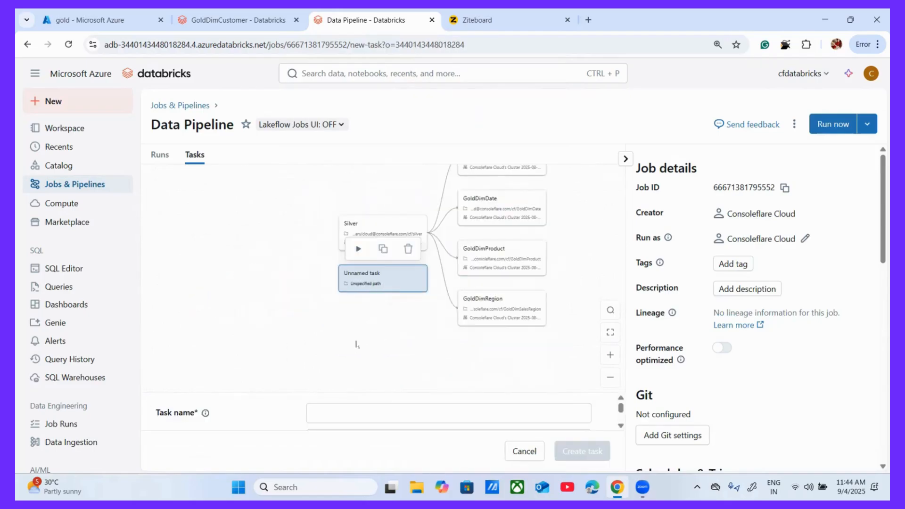
{"action": "left_click_drag", "start_coordinate": [360, 392], "coordinate": [357, 320]}
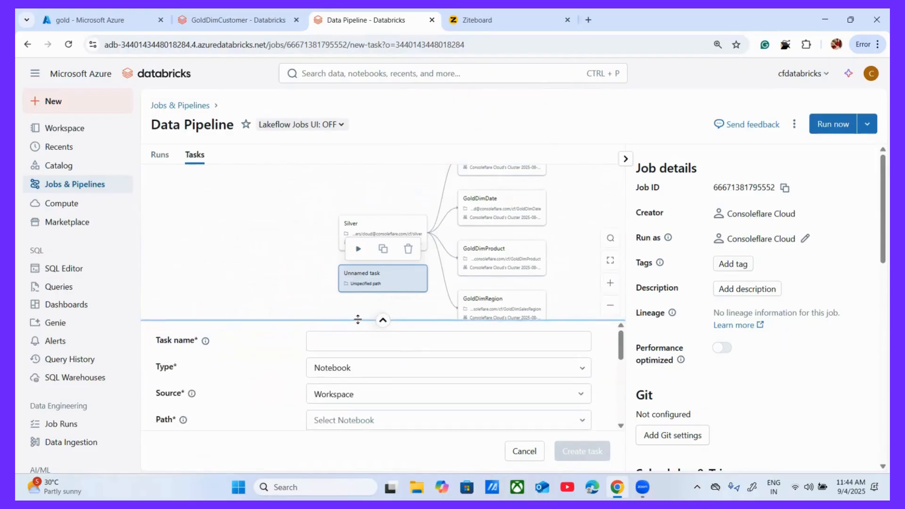
{"action": "left_click", "coordinate": [366, 339]}
{"action": "type", "text": "FactSales"}
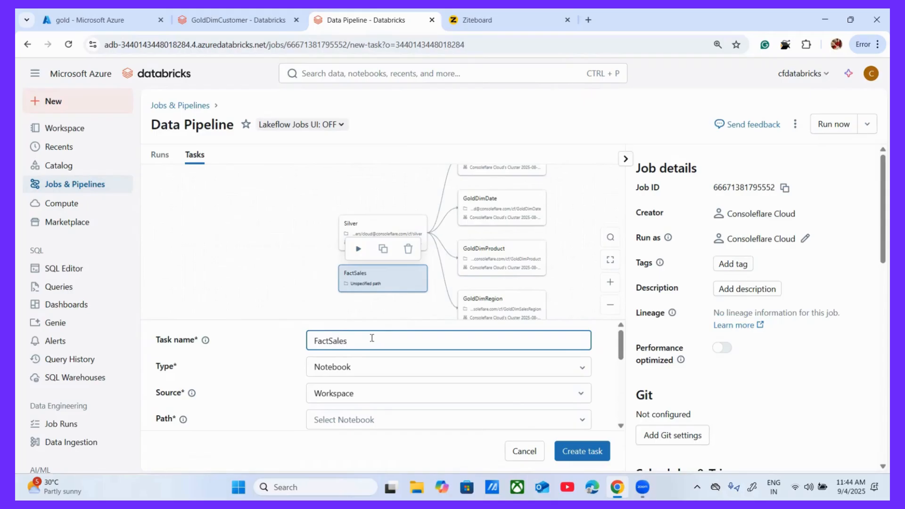
{"action": "scroll", "coordinate": [358, 373], "scroll_direction": "down", "scroll_amount": 1}
{"action": "left_click", "coordinate": [354, 373]}
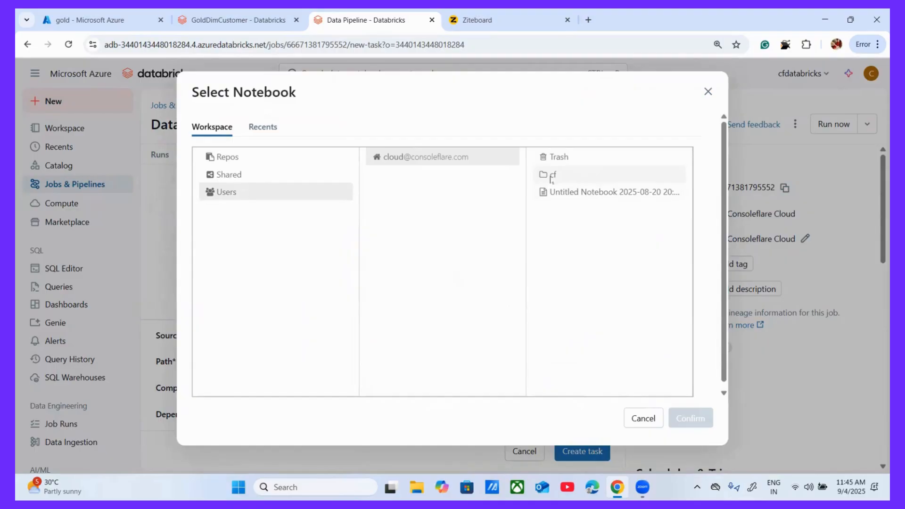
{"action": "left_click", "coordinate": [552, 178]}
{"action": "left_click", "coordinate": [567, 159]}
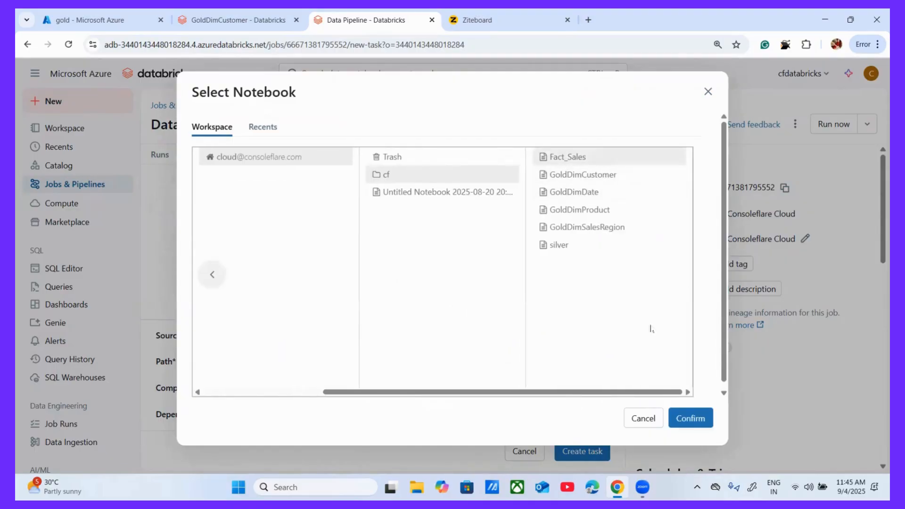
{"action": "left_click", "coordinate": [672, 423]}
{"action": "scroll", "coordinate": [366, 364], "scroll_direction": "down", "scroll_amount": 1}
{"action": "left_click", "coordinate": [368, 334]}
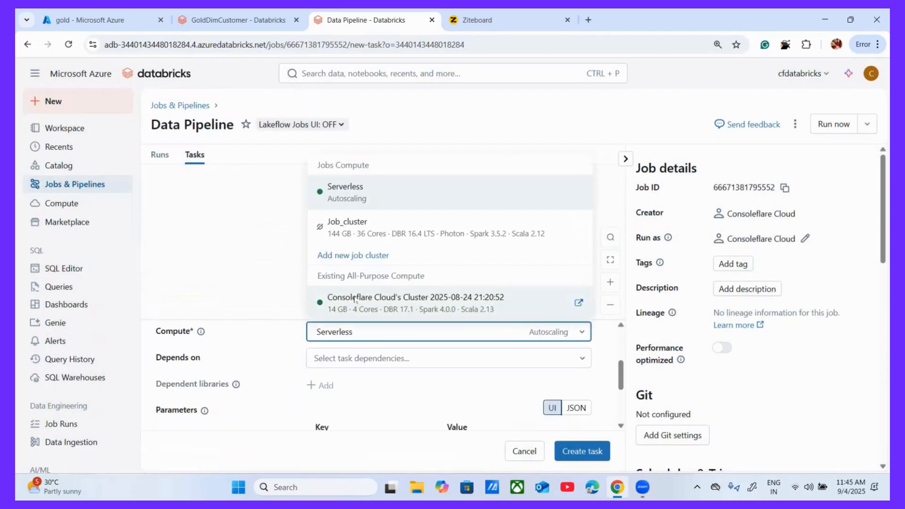
{"action": "left_click", "coordinate": [355, 299]}
{"action": "scroll", "coordinate": [368, 375], "scroll_direction": "down", "scroll_amount": 1}
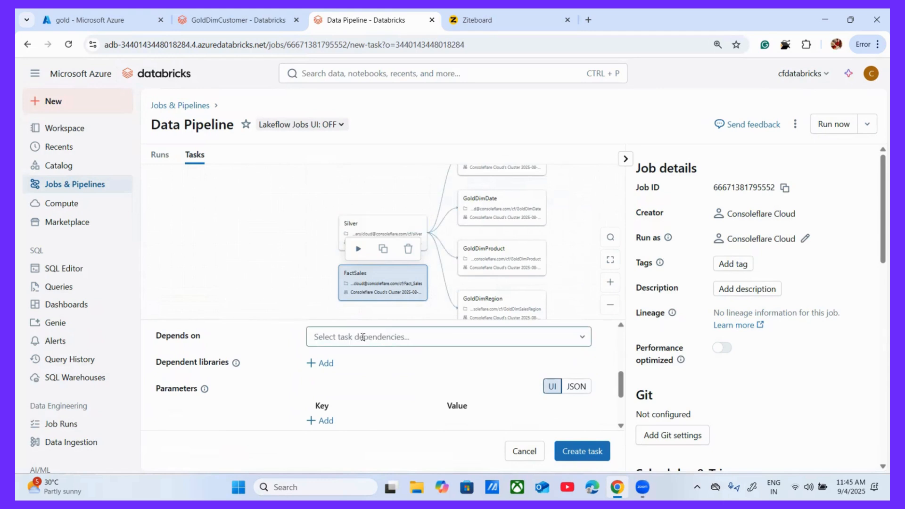
Step: Switch to Ziteboard, add another check mark above Dim Date in the pipeline sketch, and return to the Databricks job
{"action": "left_click", "coordinate": [485, 24]}
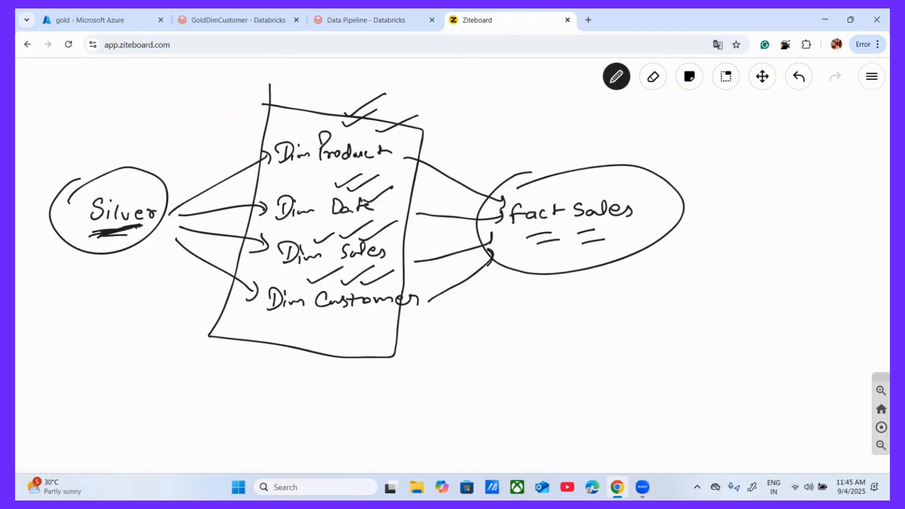
{"action": "left_click_drag", "start_coordinate": [348, 171], "coordinate": [390, 163]}
{"action": "left_click", "coordinate": [342, 22]}
Step: Make FactSales depend on GoldDimCustomer, GoldDimDate, GoldDimProduct and GoldDimRegion, and create the task
{"action": "left_click", "coordinate": [366, 338]}
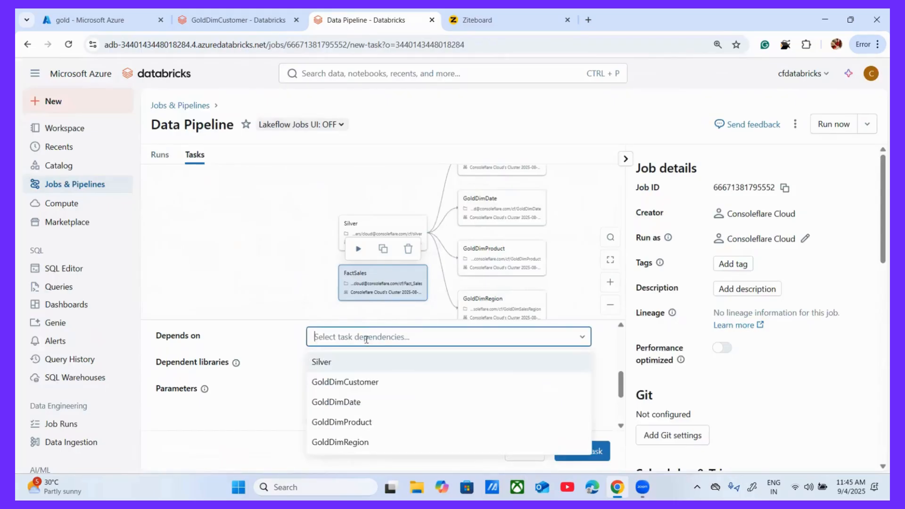
{"action": "left_click", "coordinate": [334, 384]}
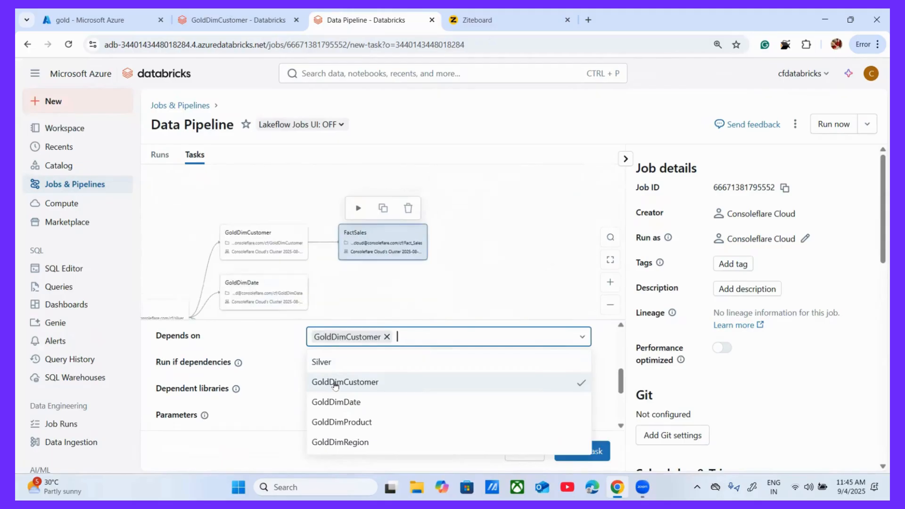
{"action": "left_click", "coordinate": [336, 402]}
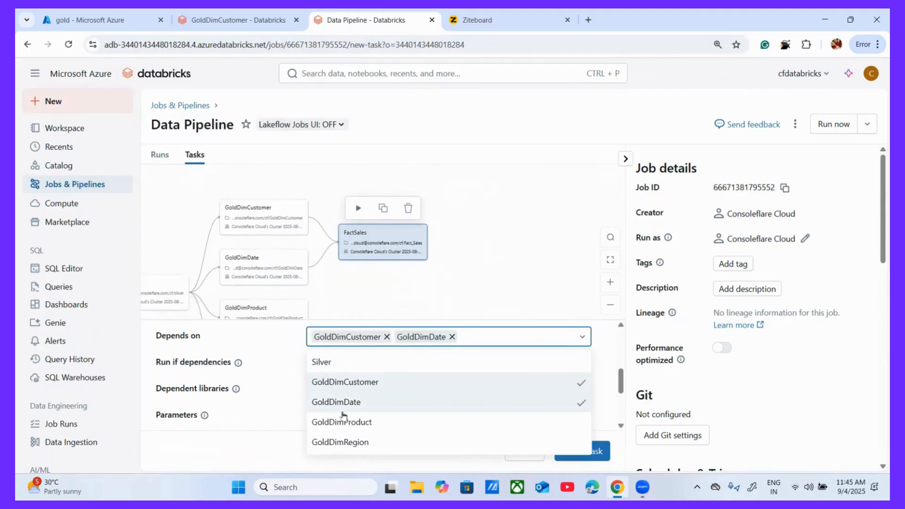
{"action": "left_click", "coordinate": [701, 259]}
{"action": "left_click", "coordinate": [481, 344]}
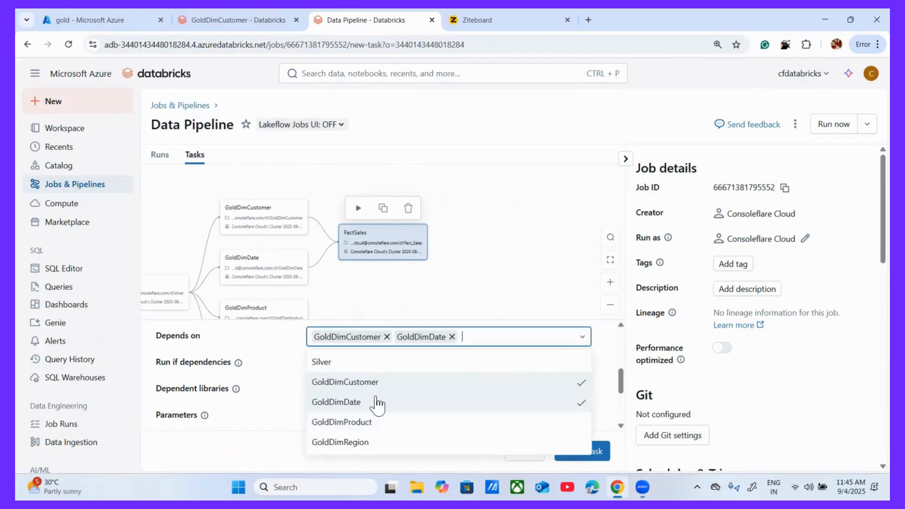
{"action": "left_click", "coordinate": [350, 423]}
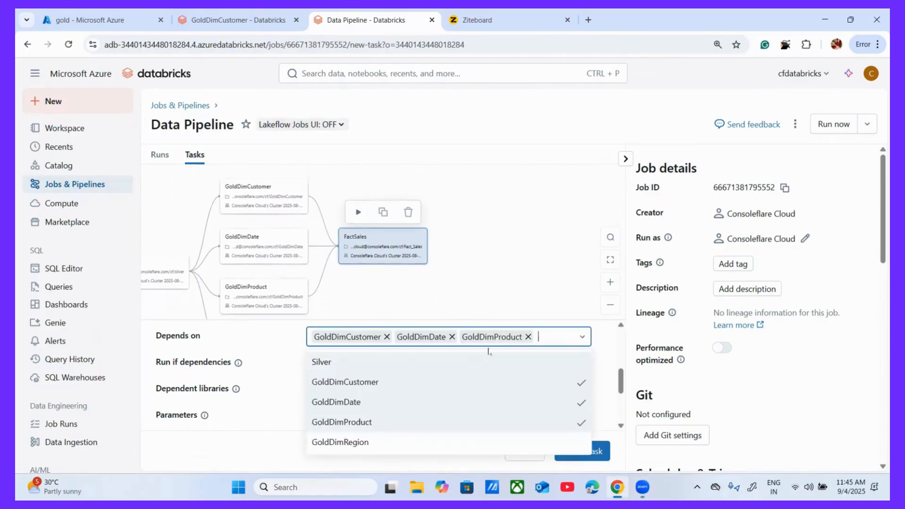
{"action": "left_click", "coordinate": [333, 447]}
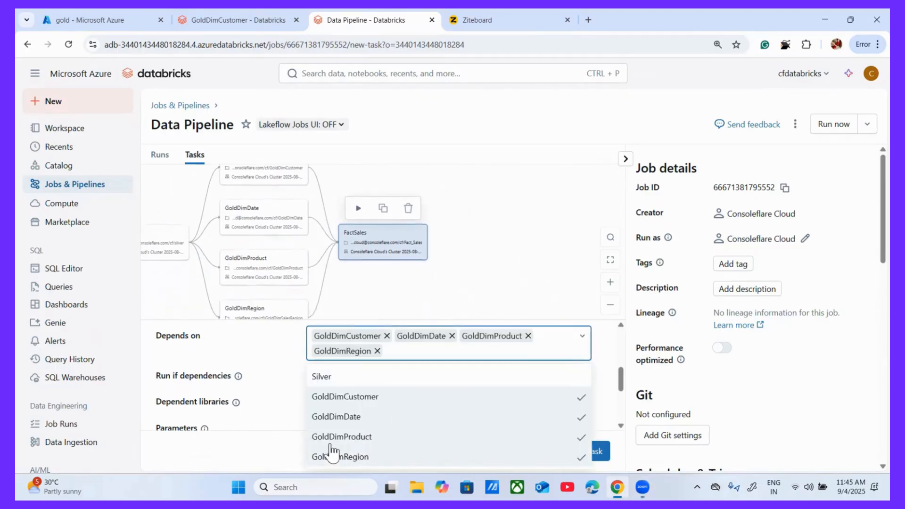
{"action": "left_click", "coordinate": [587, 452]}
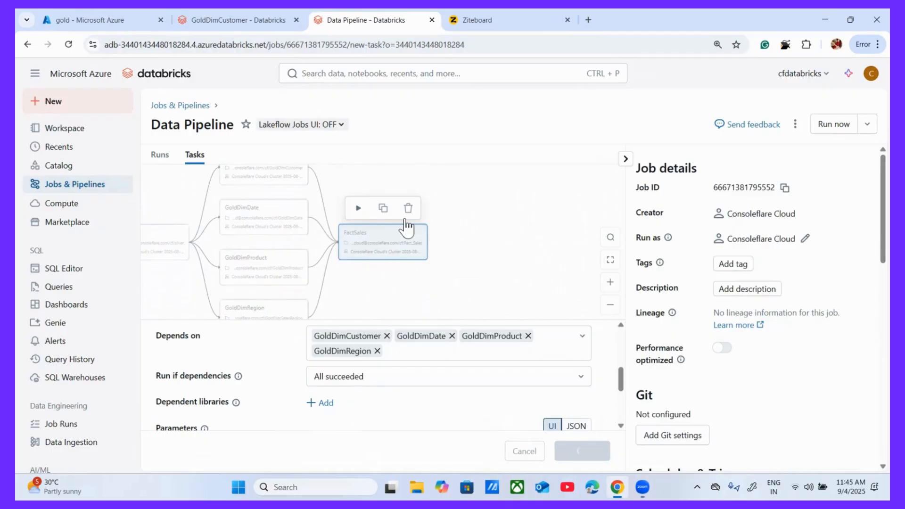
Step: Collapse the job details, run the Data Pipeline job and open the triggered run
{"action": "left_click_drag", "start_coordinate": [349, 320], "coordinate": [340, 392]}
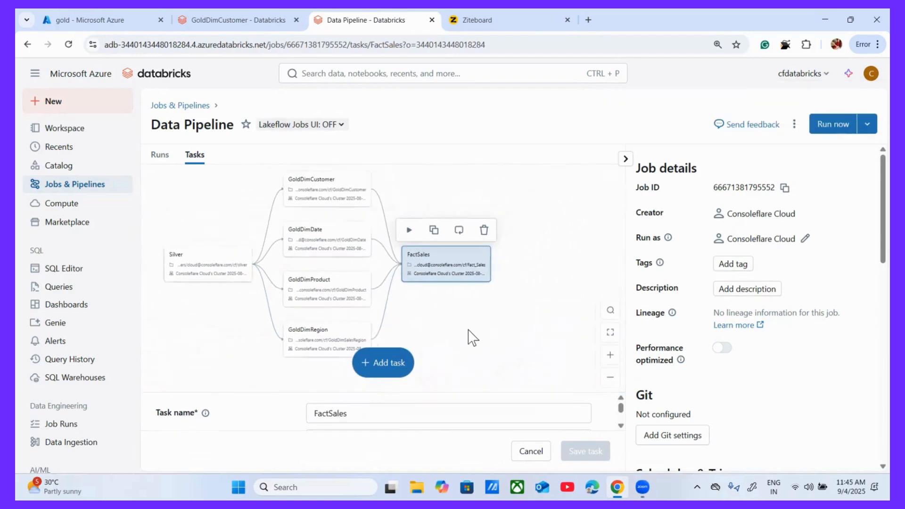
{"action": "left_click", "coordinate": [626, 159]}
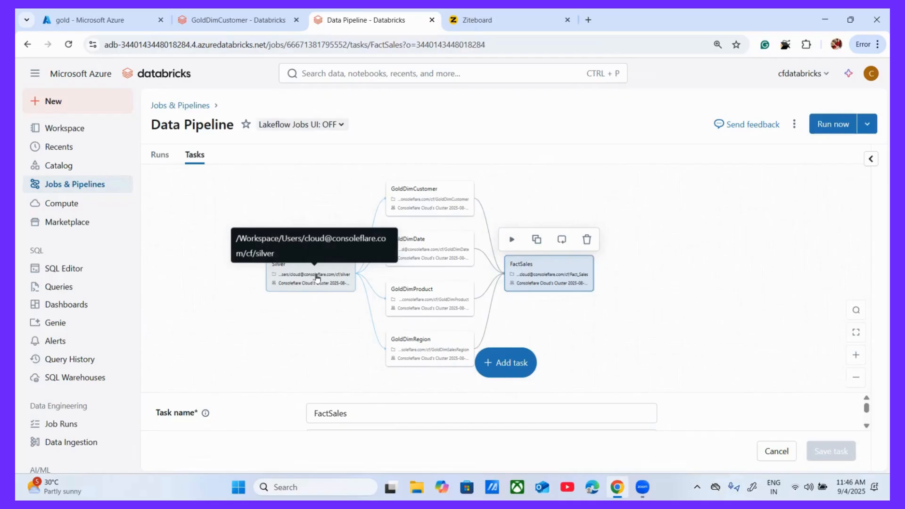
{"action": "left_click", "coordinate": [838, 132]}
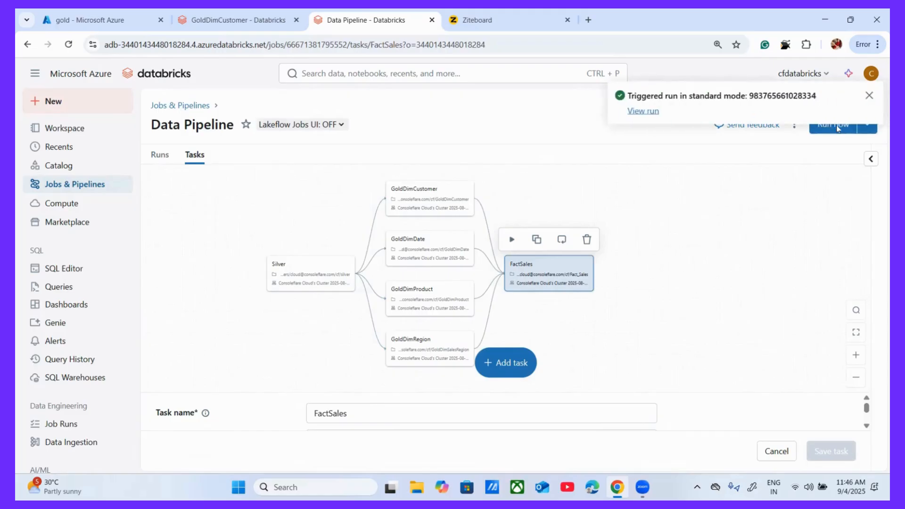
{"action": "left_click", "coordinate": [644, 113]}
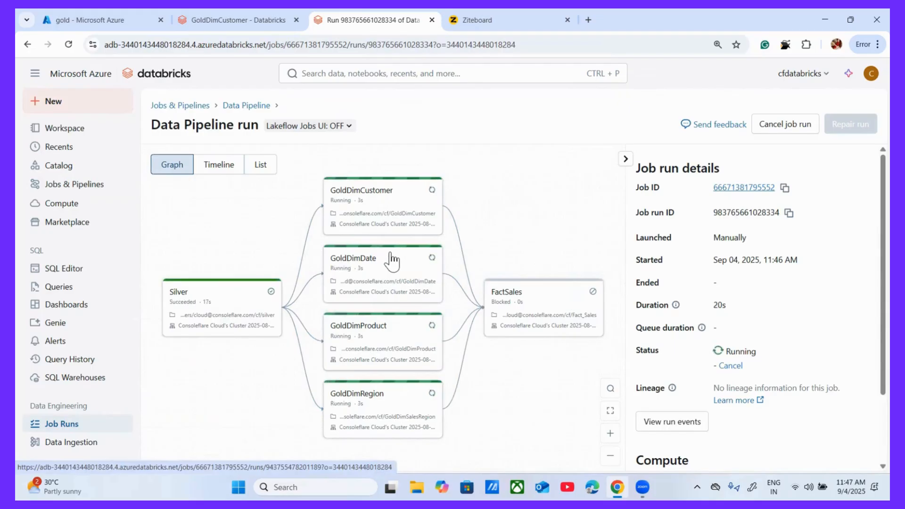
Step: Open the GoldDimCustomer task's run, read its error message and highlight the error in the notebook output
{"action": "left_click", "coordinate": [239, 21]}
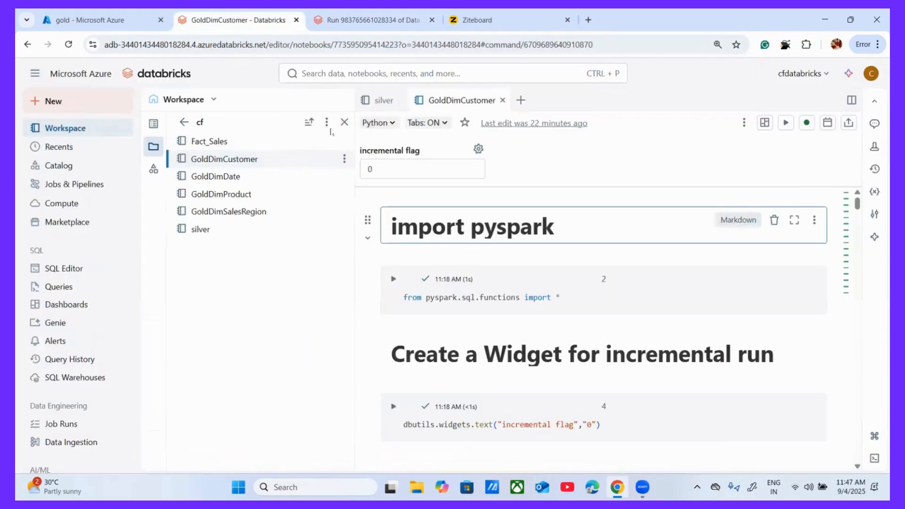
{"action": "left_click", "coordinate": [337, 18]}
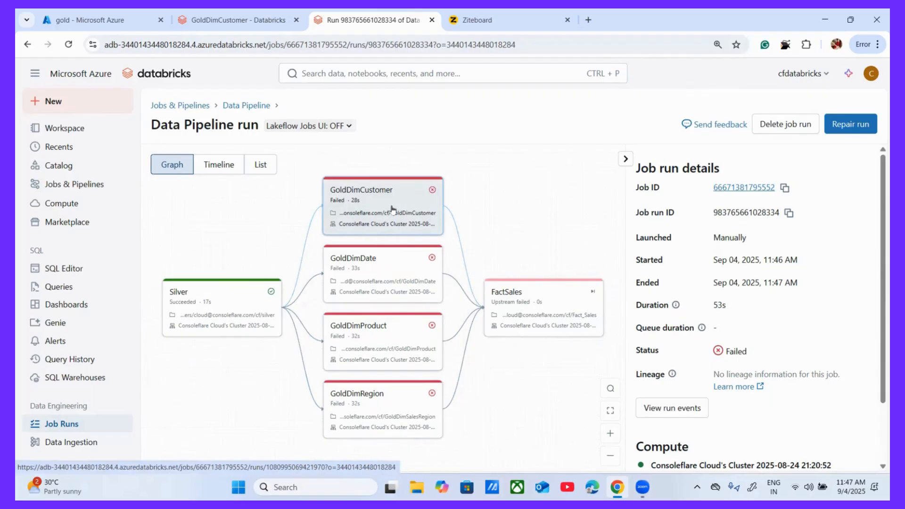
{"action": "left_click", "coordinate": [377, 206]}
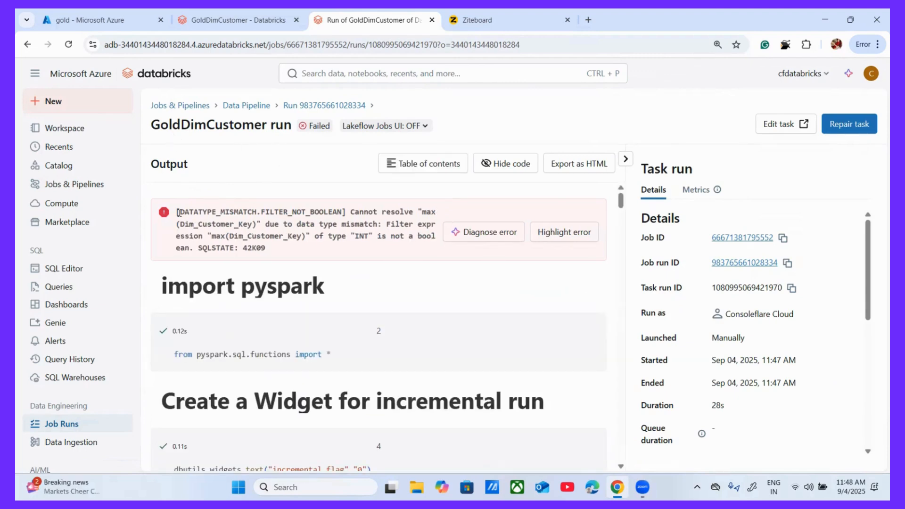
{"action": "left_click_drag", "start_coordinate": [176, 213], "coordinate": [370, 260]}
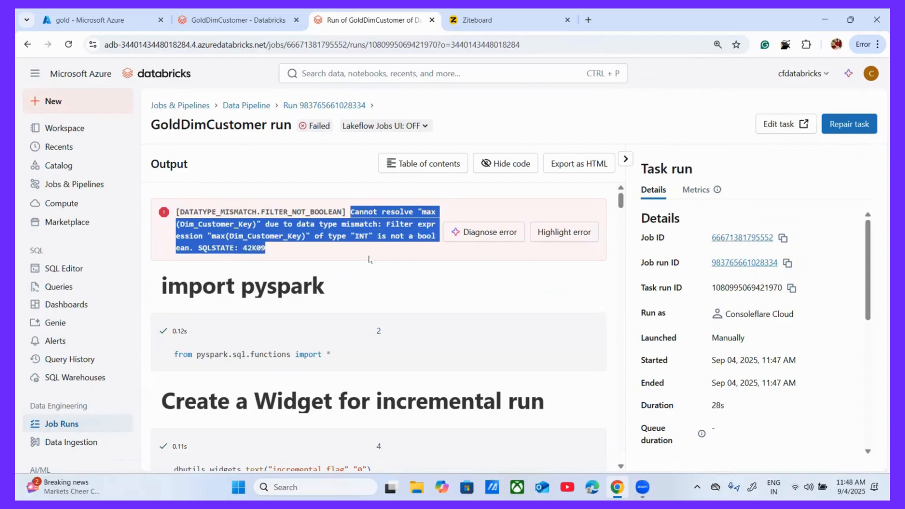
{"action": "left_click", "coordinate": [374, 227]}
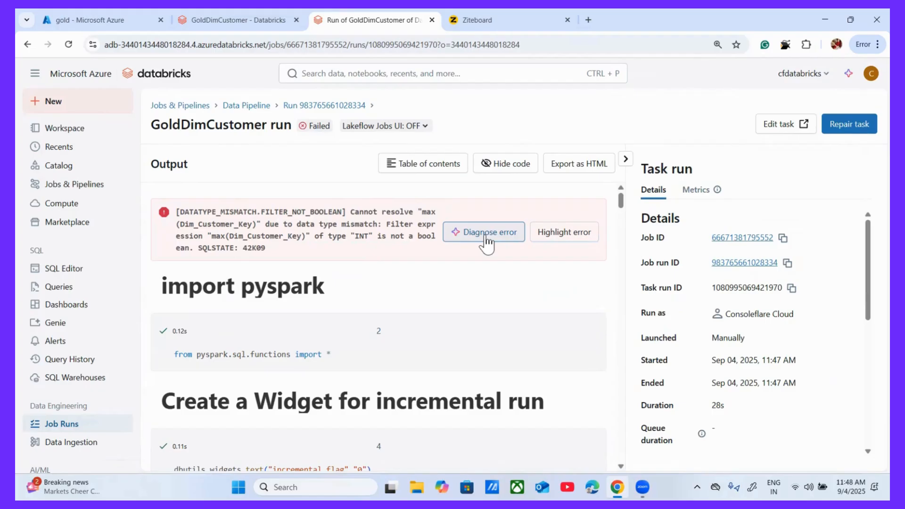
{"action": "left_click", "coordinate": [564, 244]}
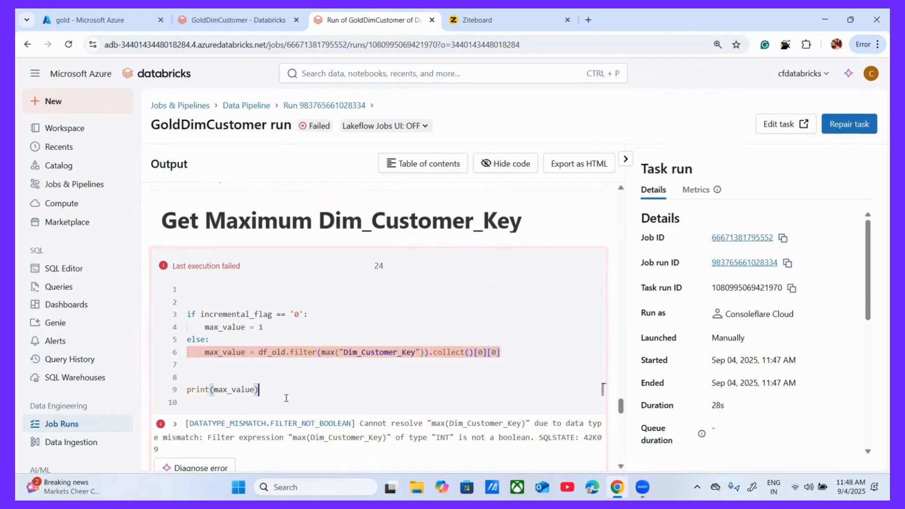
Step: Examine the df_old.filter line that computes max_value in the Get Maximum Dim_Customer_Key cell
{"action": "left_click_drag", "start_coordinate": [262, 390], "coordinate": [184, 313]}
{"action": "left_click", "coordinate": [252, 366]}
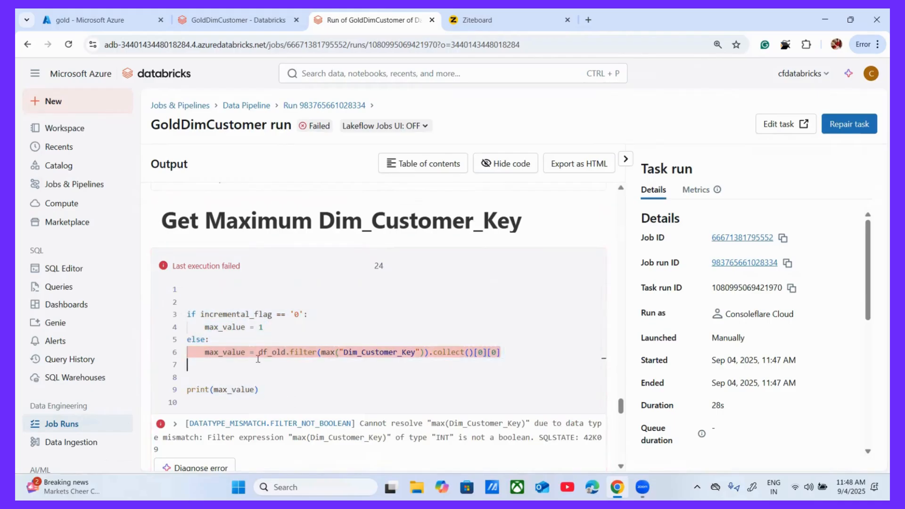
{"action": "left_click_drag", "start_coordinate": [289, 351], "coordinate": [318, 352]}
{"action": "left_click", "coordinate": [326, 352]}
{"action": "left_click", "coordinate": [514, 353]}
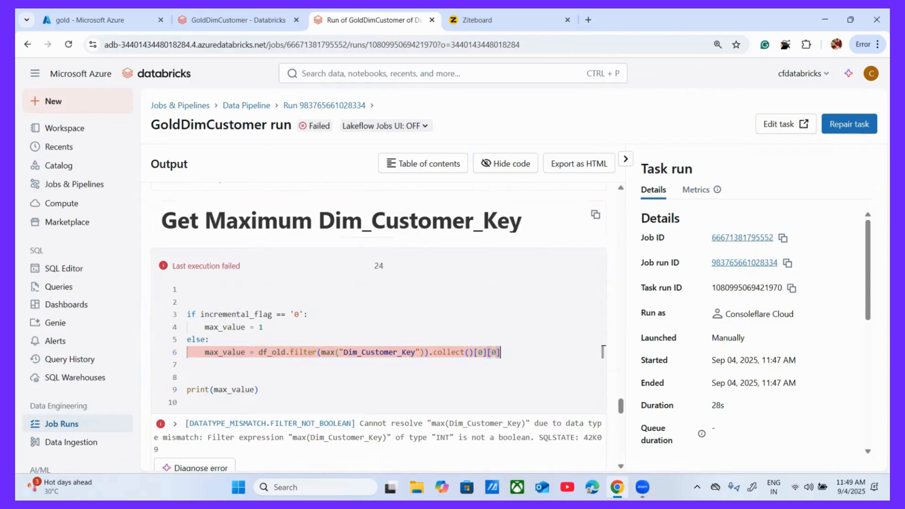
Step: Switch to Ziteboard and handwrite "df.filter(condition)" on an empty area of the board
{"action": "left_click", "coordinate": [505, 23]}
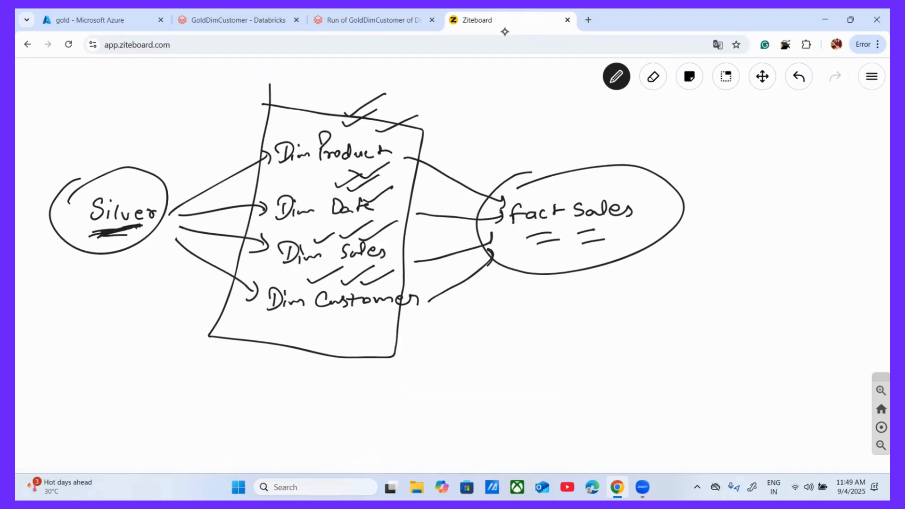
{"action": "left_click", "coordinate": [762, 77]}
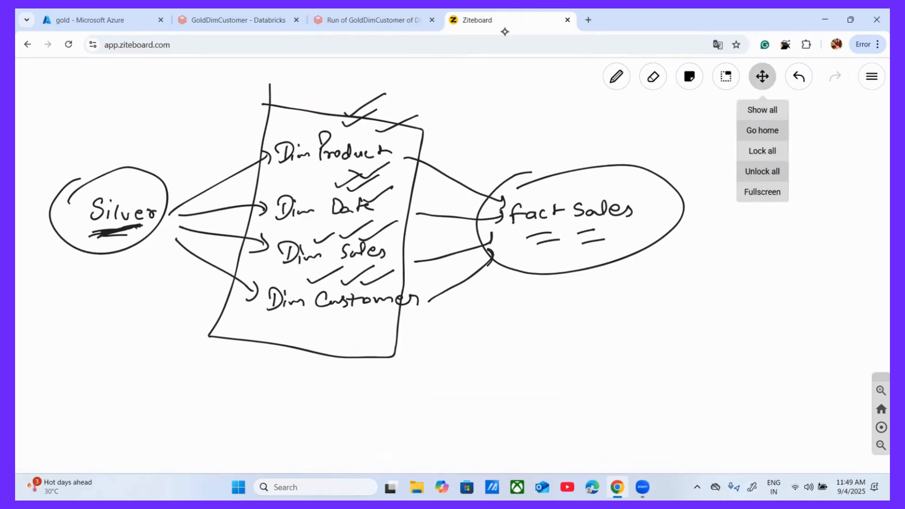
{"action": "left_click_drag", "start_coordinate": [726, 264], "coordinate": [47, 335]}
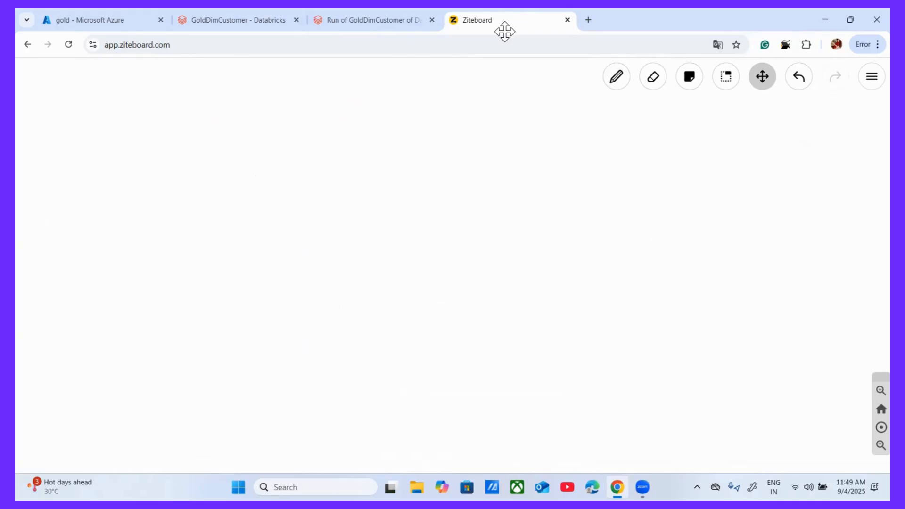
{"action": "left_click", "coordinate": [616, 76]}
{"action": "left_click", "coordinate": [174, 160]}
{"action": "left_click_drag", "start_coordinate": [158, 147], "coordinate": [161, 155]}
{"action": "left_click_drag", "start_coordinate": [169, 137], "coordinate": [166, 162]}
{"action": "left_click", "coordinate": [174, 151]}
{"action": "mouse_move", "coordinate": [201, 133]}
{"action": "left_mouse_down"}
{"action": "mouse_move", "coordinate": [194, 162]}
{"action": "mouse_move", "coordinate": [217, 154]}
{"action": "left_mouse_up"}
{"action": "mouse_move", "coordinate": [227, 142]}
{"action": "left_mouse_down"}
{"action": "mouse_move", "coordinate": [228, 154]}
{"action": "mouse_move", "coordinate": [232, 146]}
{"action": "left_mouse_up"}
{"action": "left_click_drag", "start_coordinate": [234, 150], "coordinate": [259, 154]}
{"action": "left_click_drag", "start_coordinate": [291, 125], "coordinate": [309, 163]}
{"action": "left_click_drag", "start_coordinate": [350, 138], "coordinate": [351, 152]}
{"action": "mouse_move", "coordinate": [359, 147]}
{"action": "left_mouse_down"}
{"action": "mouse_move", "coordinate": [351, 153]}
{"action": "mouse_move", "coordinate": [363, 146]}
{"action": "left_mouse_up"}
{"action": "left_click_drag", "start_coordinate": [366, 150], "coordinate": [381, 152]}
{"action": "mouse_move", "coordinate": [390, 138]}
{"action": "left_mouse_down"}
{"action": "mouse_move", "coordinate": [390, 154]}
{"action": "mouse_move", "coordinate": [408, 153]}
{"action": "left_mouse_up"}
{"action": "left_click", "coordinate": [395, 138]}
{"action": "mouse_move", "coordinate": [399, 146]}
{"action": "left_mouse_down"}
{"action": "mouse_move", "coordinate": [418, 144]}
{"action": "mouse_move", "coordinate": [412, 154]}
{"action": "left_mouse_up"}
{"action": "left_click_drag", "start_coordinate": [427, 146], "coordinate": [455, 166]}
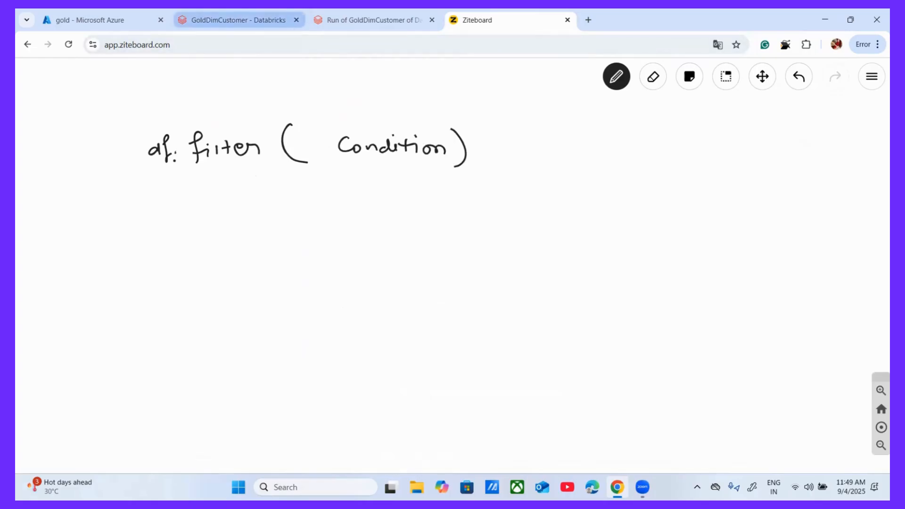
Step: Switch back to the GoldDimCustomer run output and examine the max("Dim_Customer_Key") argument passed to df_old.filter
{"action": "left_click", "coordinate": [257, 27]}
{"action": "left_click", "coordinate": [358, 19]}
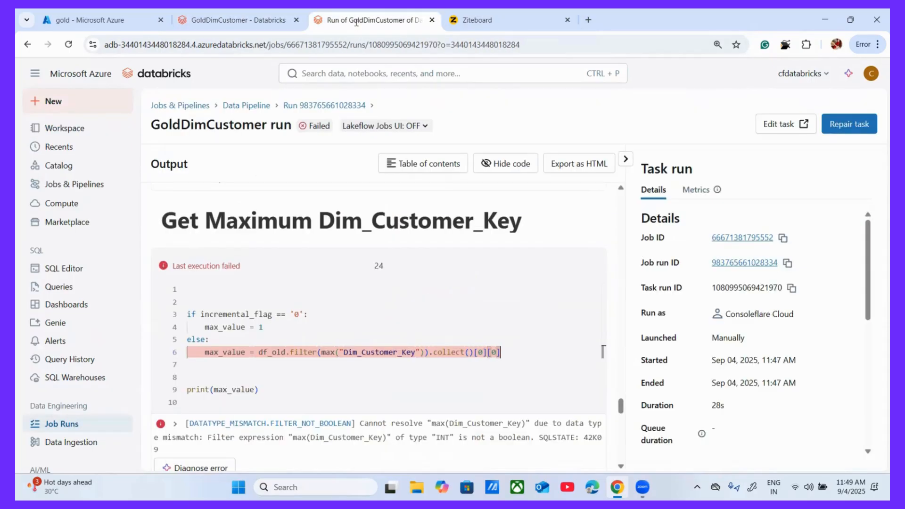
{"action": "left_click", "coordinate": [321, 352]}
{"action": "key", "text": "shift+Right"}
{"action": "key", "text": "shift+Right"}
{"action": "key", "text": "shift+Right"}
{"action": "key", "text": "shift+Right"}
{"action": "key", "text": "shift+Right"}
{"action": "key", "text": "shift+Right"}
{"action": "key", "text": "shift+Right"}
{"action": "key", "text": "shift+Right"}
{"action": "key", "text": "shift+Right"}
{"action": "key", "text": "shift+Right"}
{"action": "key", "text": "shift+Right"}
{"action": "key", "text": "shift+Right"}
{"action": "key", "text": "shift+Right"}
{"action": "key", "text": "shift+Right"}
{"action": "key", "text": "shift+Right"}
{"action": "key", "text": "shift+Right"}
{"action": "key", "text": "shift+Right"}
{"action": "key", "text": "shift+Right"}
{"action": "key", "text": "shift+Right"}
{"action": "key", "text": "shift+Right"}
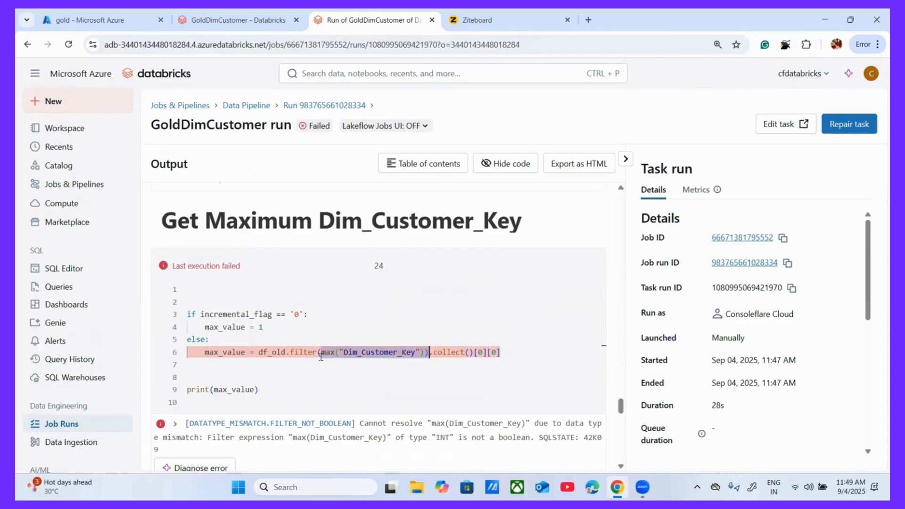
{"action": "left_click", "coordinate": [321, 353]}
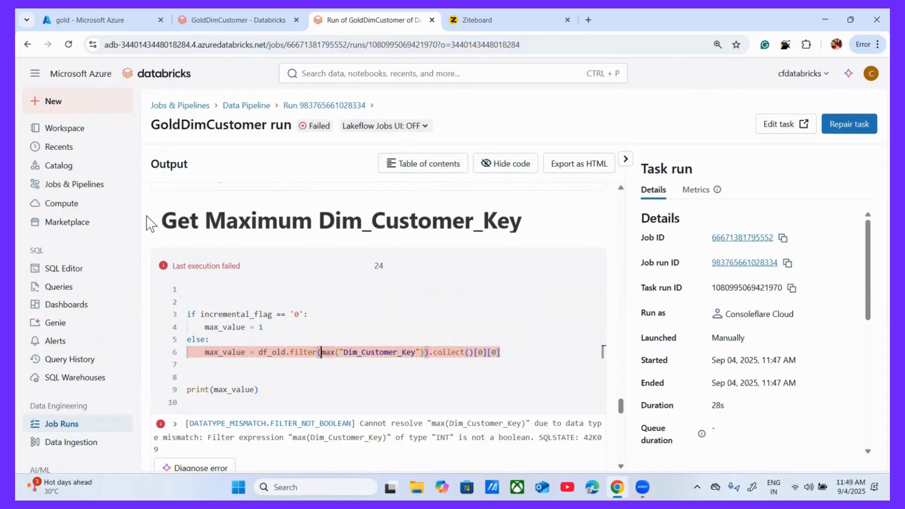
Step: Read the error banner at the start of the GoldDimCustomer run output, focusing on the data type it names
{"action": "scroll", "coordinate": [383, 231], "scroll_direction": "down", "scroll_amount": 10}
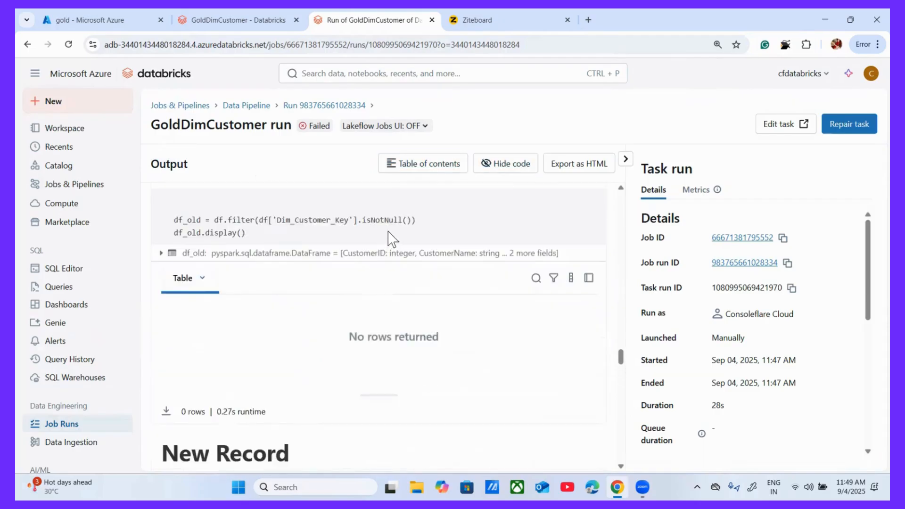
{"action": "scroll", "coordinate": [395, 234], "scroll_direction": "up", "scroll_amount": 15}
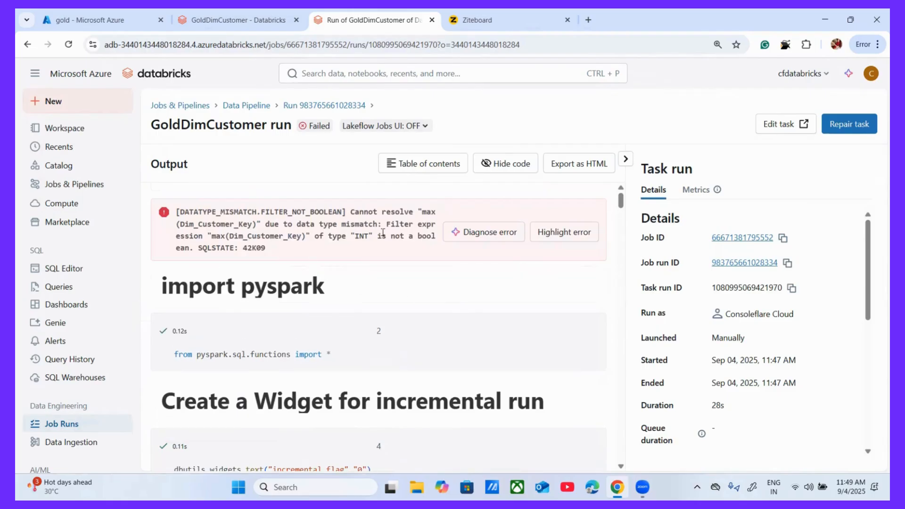
{"action": "left_click_drag", "start_coordinate": [355, 237], "coordinate": [371, 238]}
{"action": "left_click", "coordinate": [382, 253]}
Step: Return to the failed Get Maximum Dim_Customer_Key cell and examine its incremental_flag condition and the else branch's max_value expression
{"action": "scroll", "coordinate": [557, 273], "scroll_direction": "down", "scroll_amount": 15}
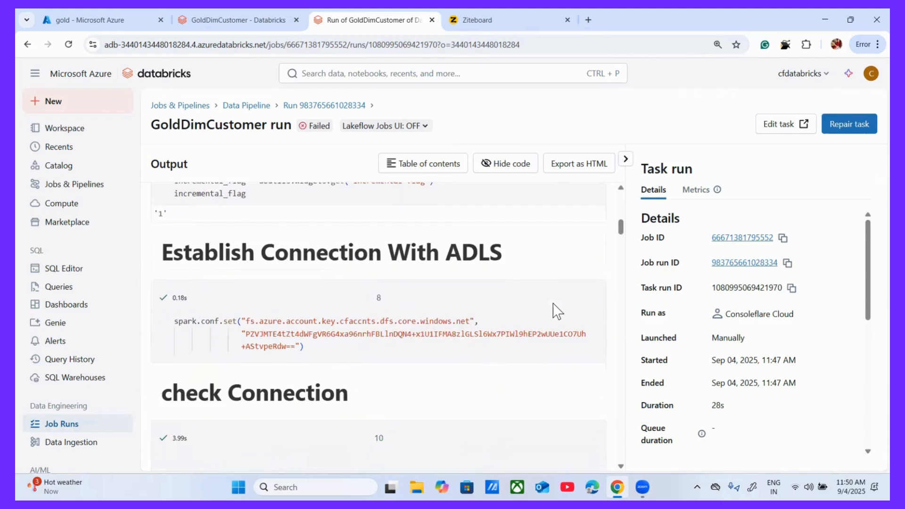
{"action": "scroll", "coordinate": [552, 325], "scroll_direction": "down", "scroll_amount": 10}
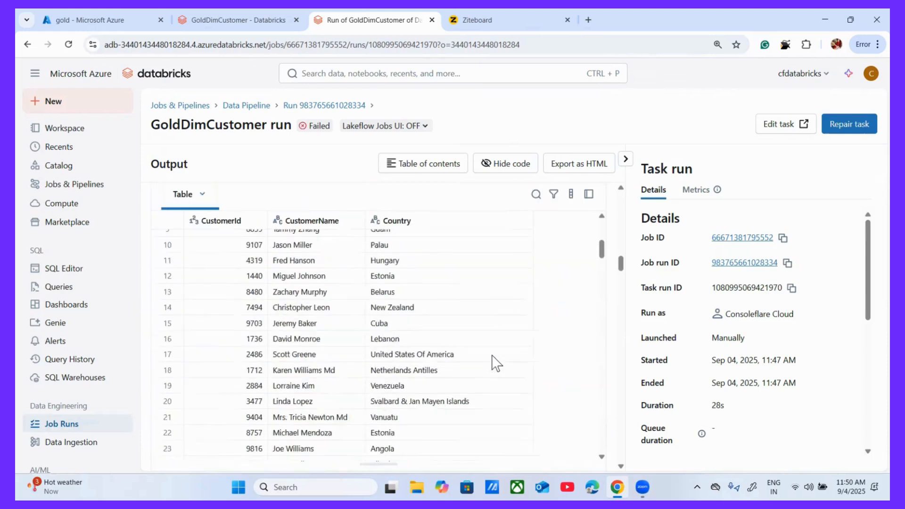
{"action": "scroll", "coordinate": [144, 352], "scroll_direction": "down", "scroll_amount": 6}
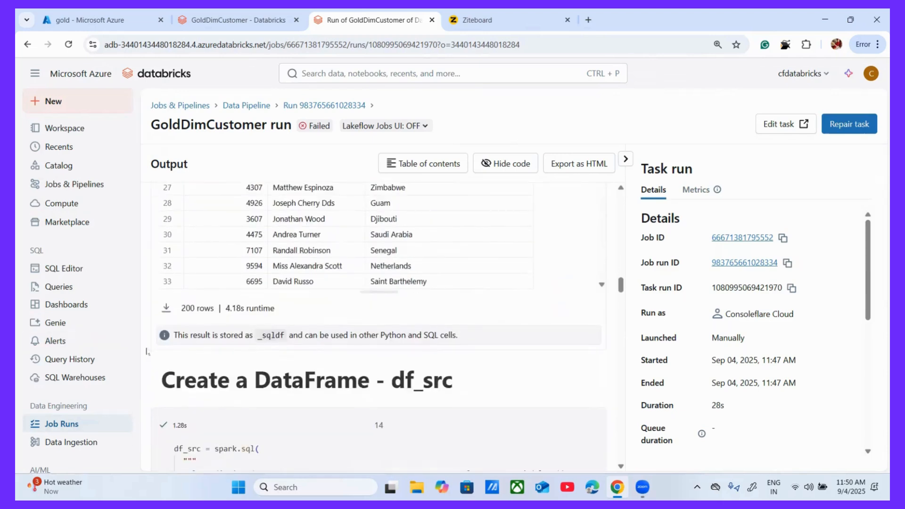
{"action": "scroll", "coordinate": [146, 352], "scroll_direction": "down", "scroll_amount": 8}
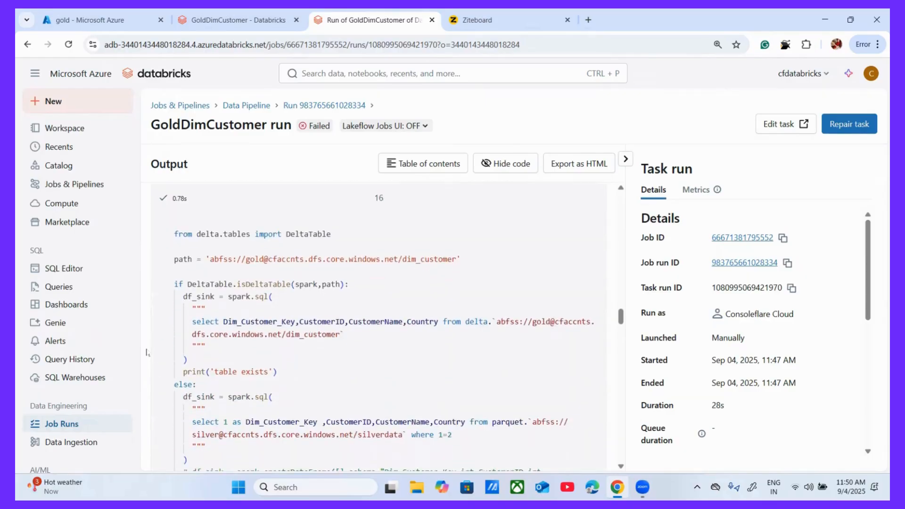
{"action": "scroll", "coordinate": [146, 353], "scroll_direction": "down", "scroll_amount": 10}
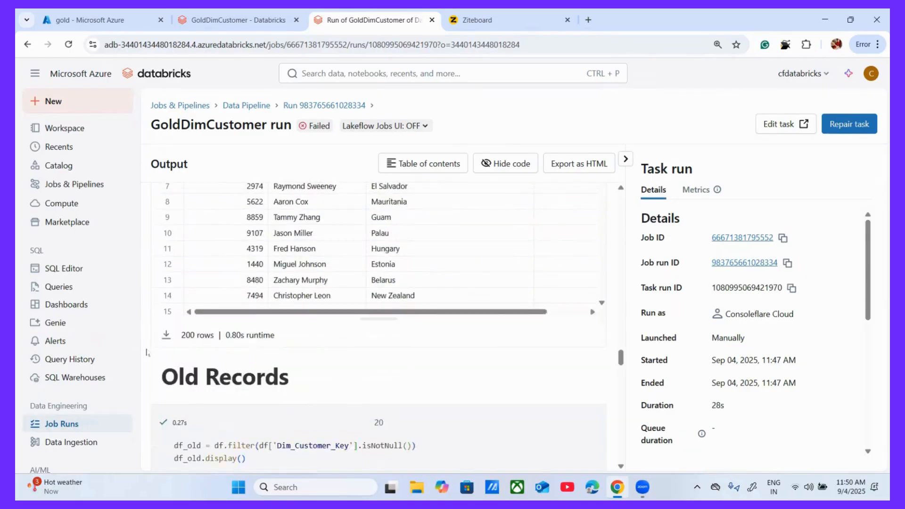
{"action": "scroll", "coordinate": [146, 353], "scroll_direction": "down", "scroll_amount": 10}
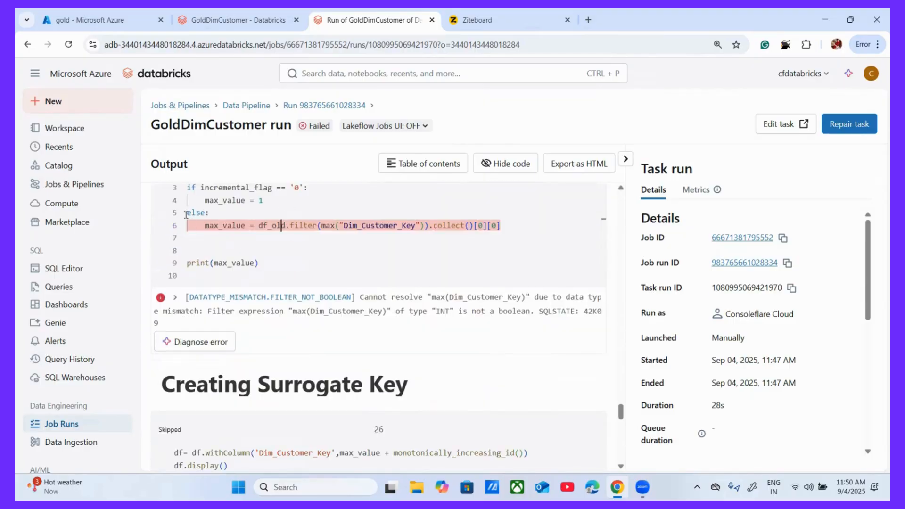
{"action": "left_click_drag", "start_coordinate": [227, 188], "coordinate": [213, 188]}
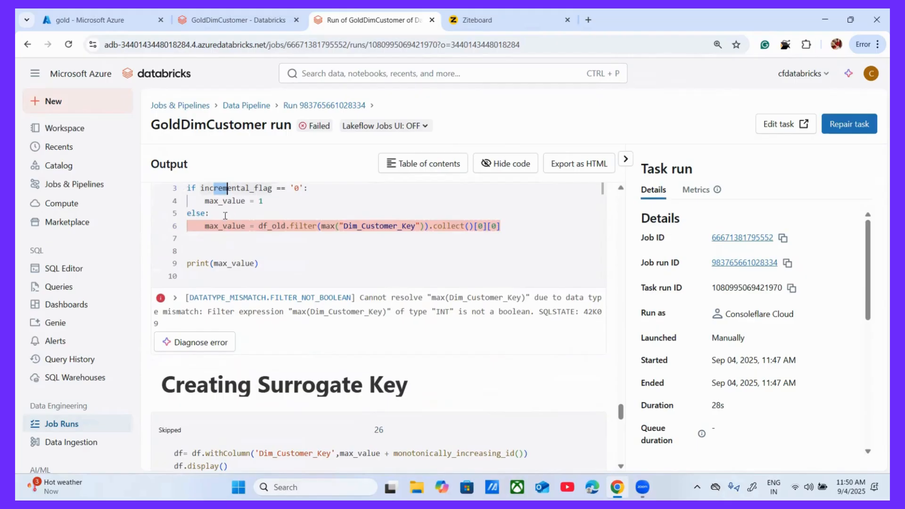
{"action": "left_click_drag", "start_coordinate": [198, 215], "coordinate": [507, 226]}
{"action": "triple_click", "coordinate": [299, 228]}
{"action": "left_click_drag", "start_coordinate": [322, 226], "coordinate": [425, 226]}
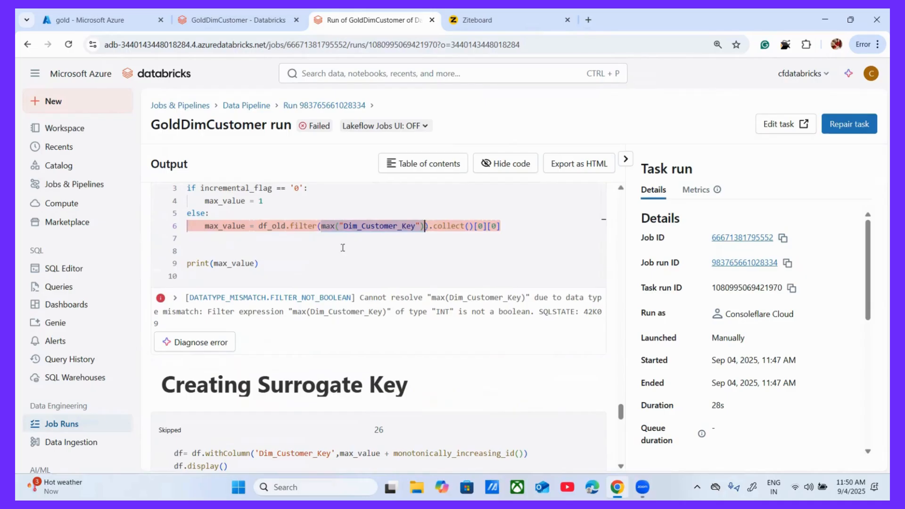
{"action": "left_click", "coordinate": [450, 234]}
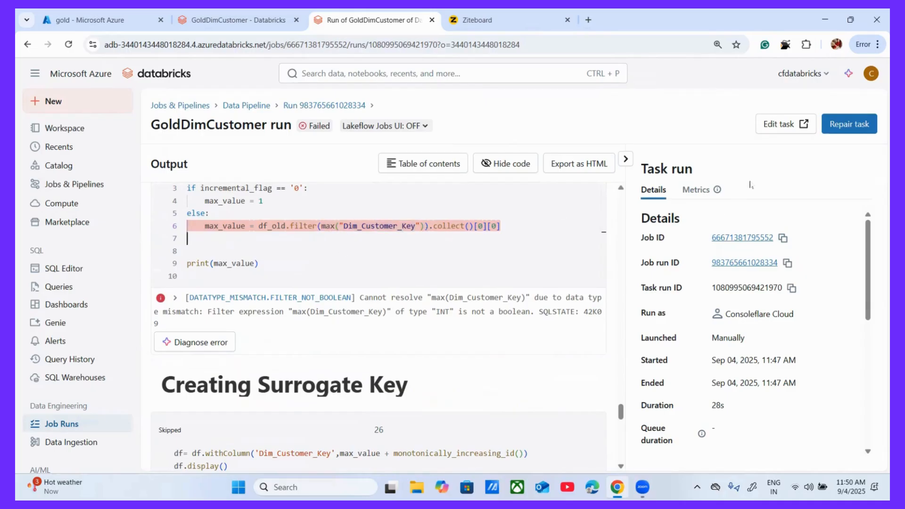
Step: Open the task for editing from the run, and open the GoldDimCustomer notebook from the cf workspace folder
{"action": "left_click", "coordinate": [792, 127]}
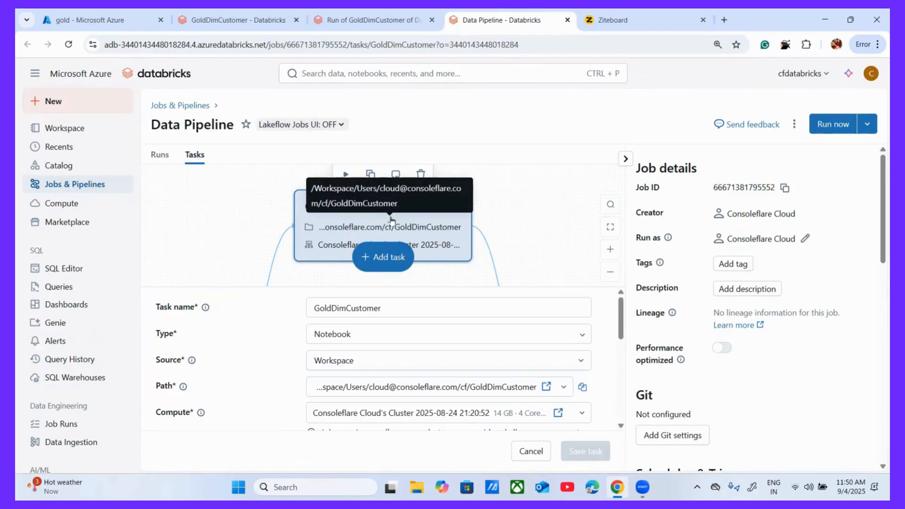
{"action": "left_click", "coordinate": [541, 219]}
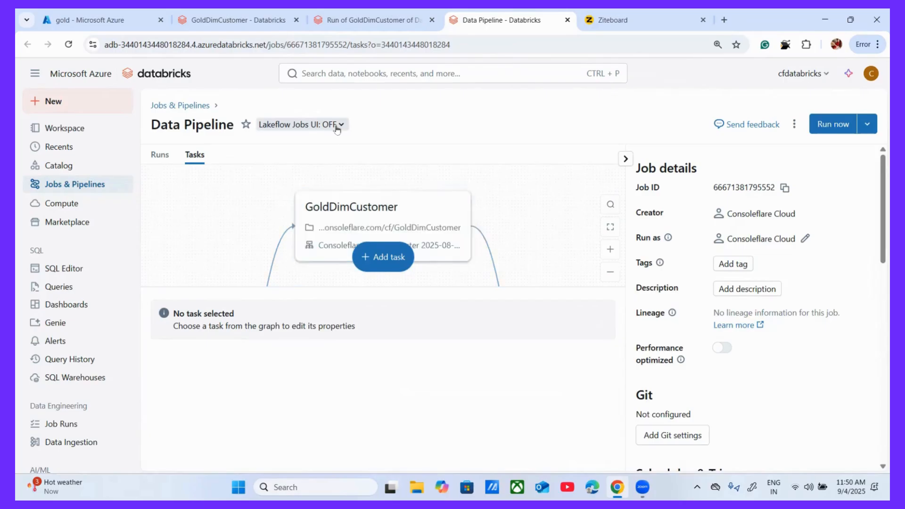
{"action": "left_click", "coordinate": [66, 135]}
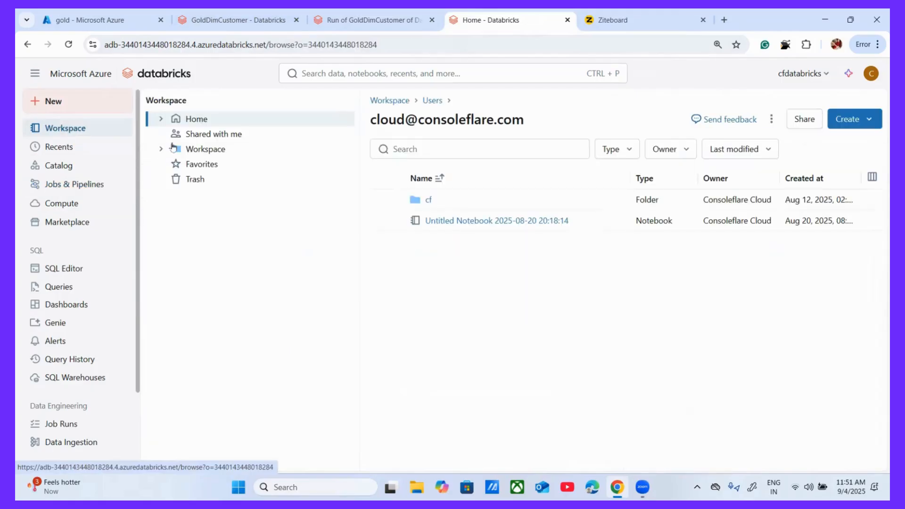
{"action": "left_click", "coordinate": [428, 200]}
{"action": "left_click", "coordinate": [459, 222]}
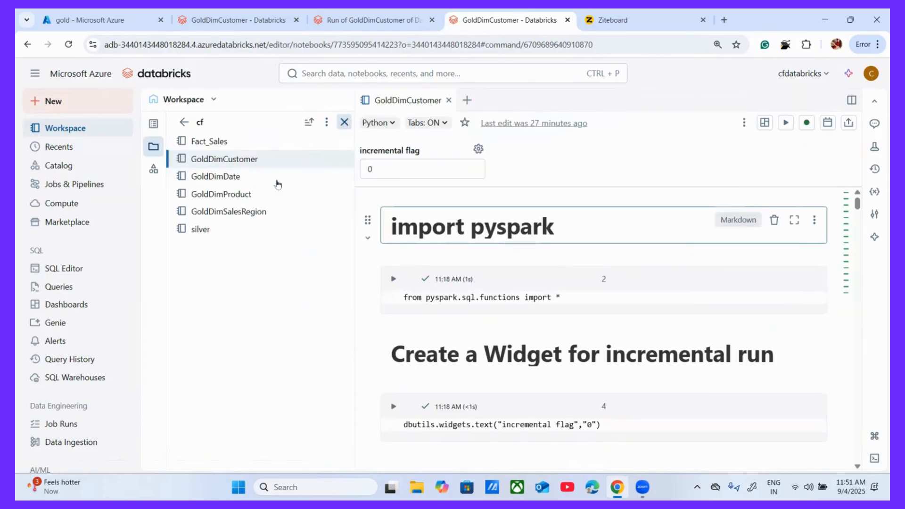
Step: Replace filter with agg in the max_value line of the Get Maximum Dim_Customer_Key cell and run the whole notebook
{"action": "scroll", "coordinate": [160, 348], "scroll_direction": "down", "scroll_amount": 3}
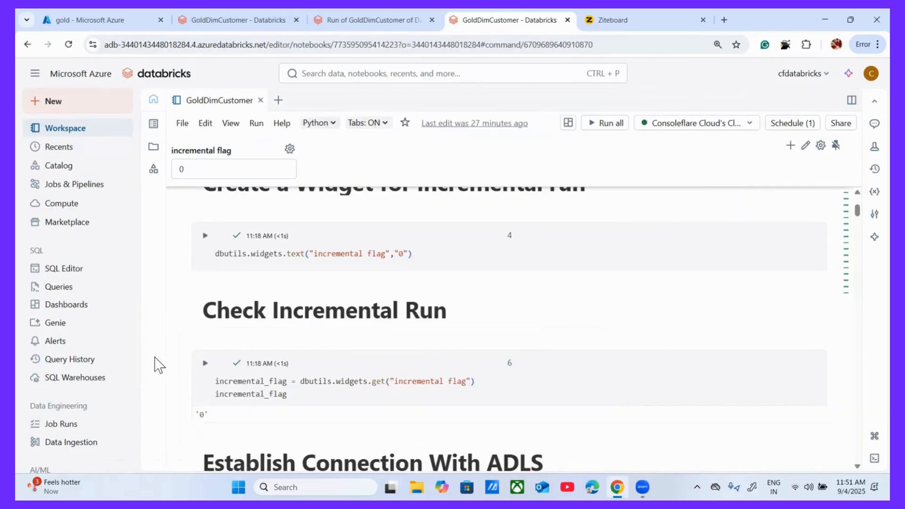
{"action": "scroll", "coordinate": [171, 376], "scroll_direction": "down", "scroll_amount": 15}
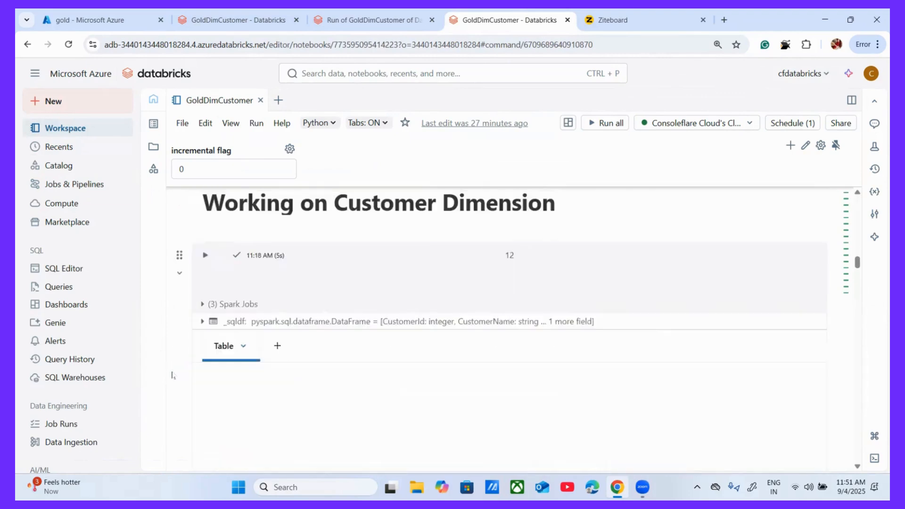
{"action": "scroll", "coordinate": [172, 376], "scroll_direction": "down", "scroll_amount": 15}
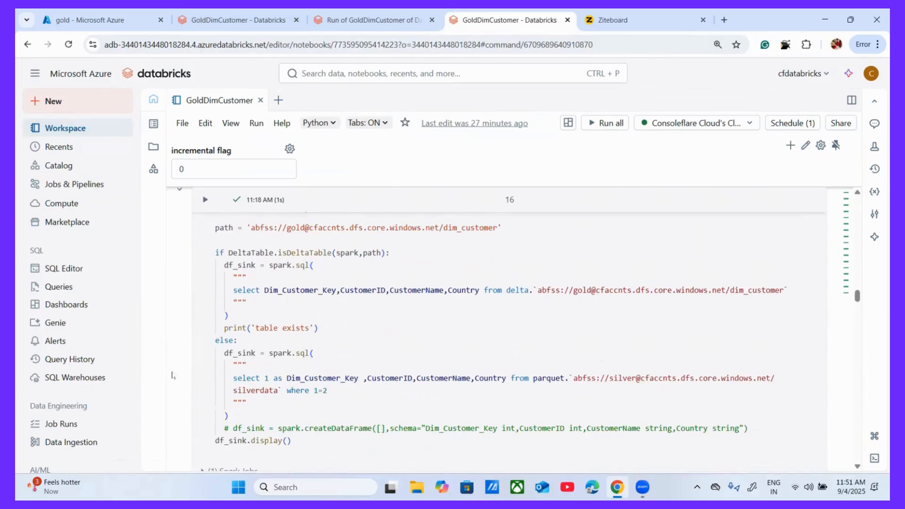
{"action": "scroll", "coordinate": [173, 376], "scroll_direction": "down", "scroll_amount": 20}
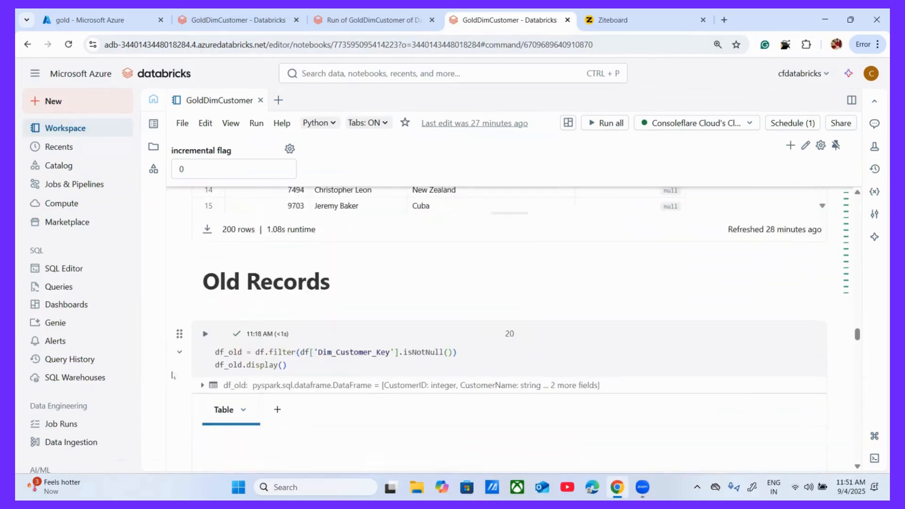
{"action": "scroll", "coordinate": [174, 378], "scroll_direction": "down", "scroll_amount": 15}
{"action": "scroll", "coordinate": [174, 377], "scroll_direction": "up", "scroll_amount": 5}
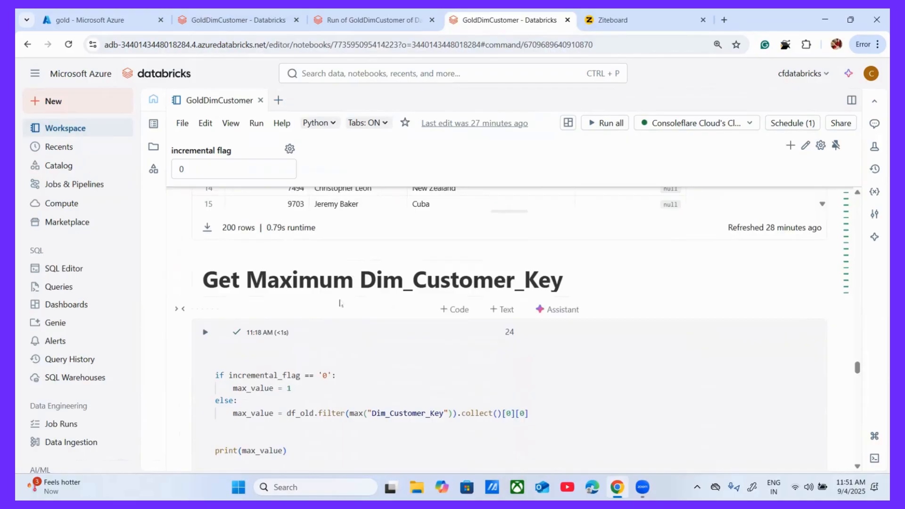
{"action": "scroll", "coordinate": [325, 333], "scroll_direction": "down", "scroll_amount": 1}
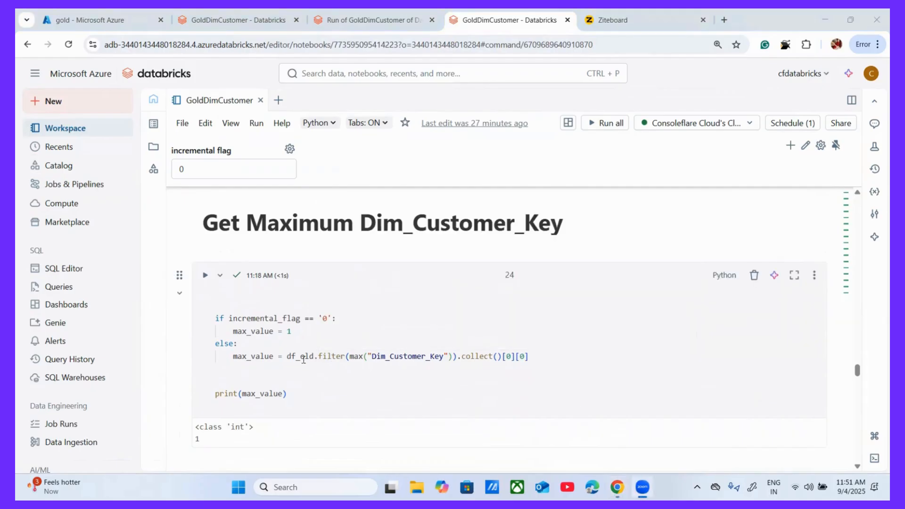
{"action": "left_click", "coordinate": [318, 358]}
{"action": "left_click_drag", "start_coordinate": [318, 356], "coordinate": [345, 356]}
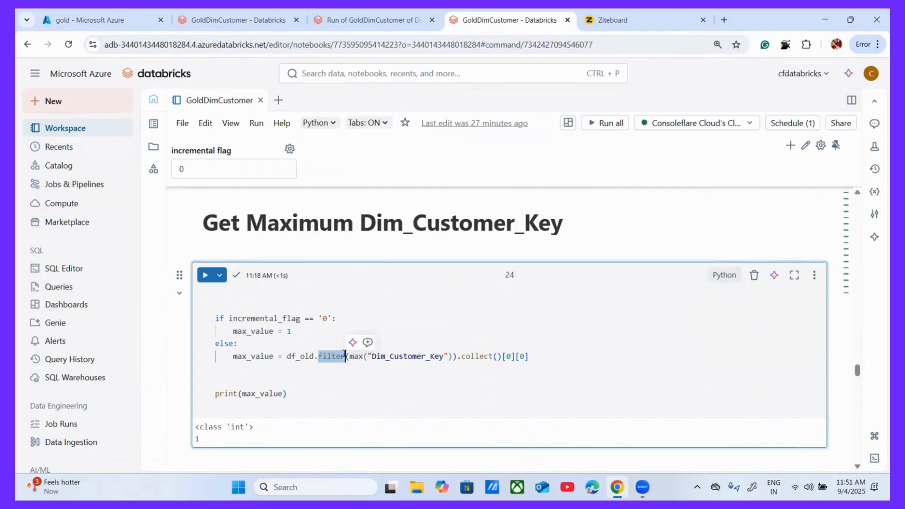
{"action": "mouse_move", "coordinate": [344, 354]}
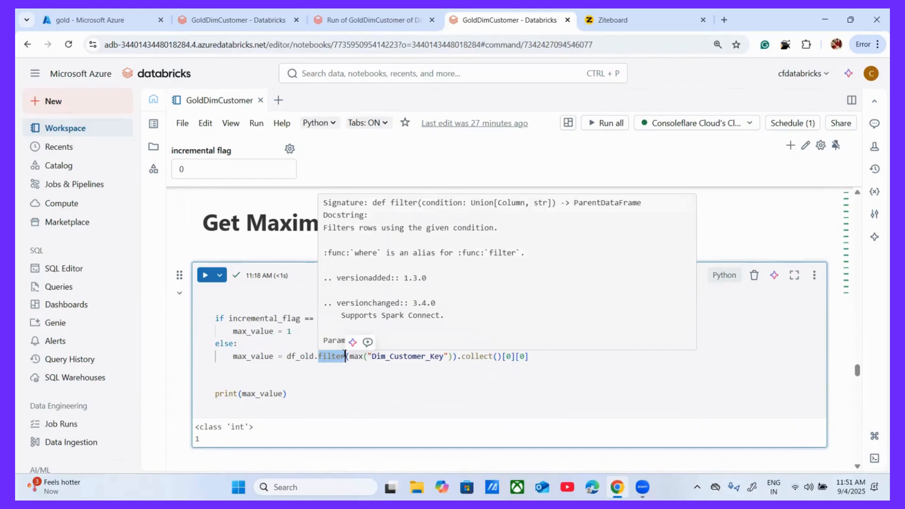
{"action": "type", "text": "agg"}
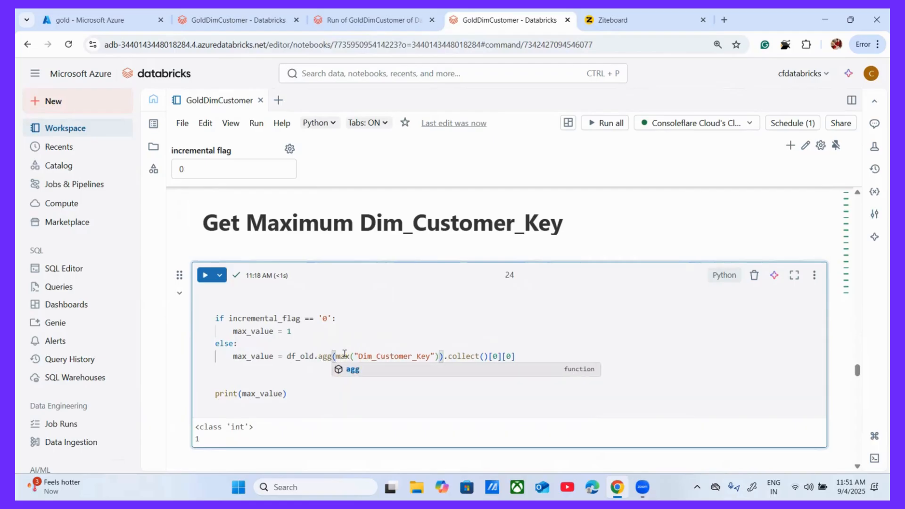
{"action": "left_click", "coordinate": [380, 305]}
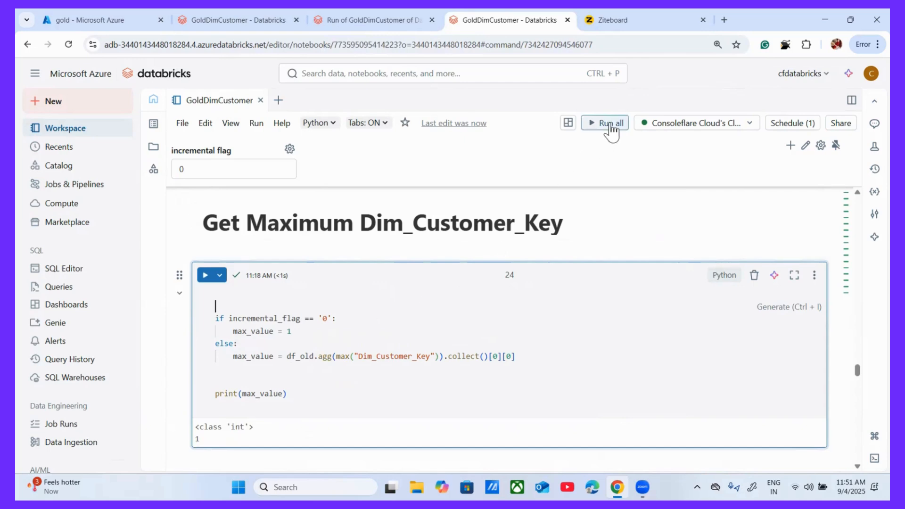
{"action": "left_click", "coordinate": [597, 126]}
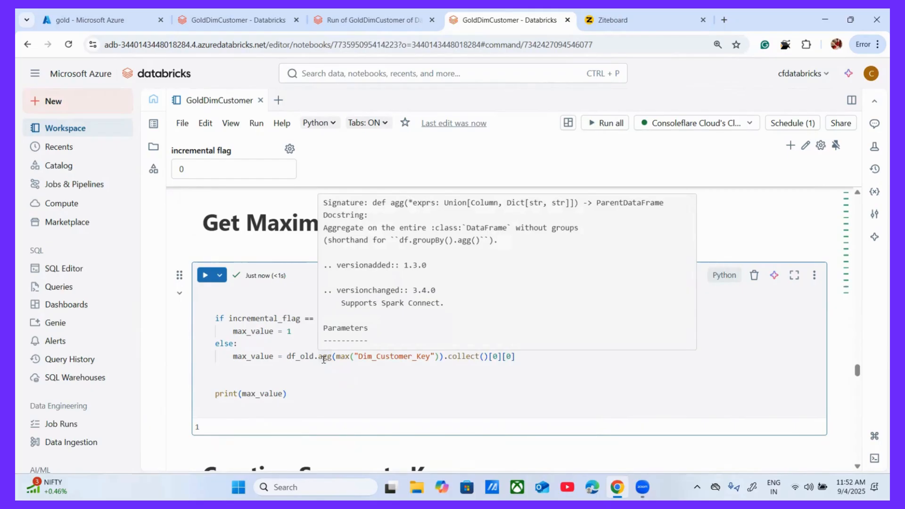
Step: Review the agg call and its max("Dim_Customer_Key") argument in the corrected cell
{"action": "left_click_drag", "start_coordinate": [335, 359], "coordinate": [443, 357]}
{"action": "left_click_drag", "start_coordinate": [318, 357], "coordinate": [332, 358]}
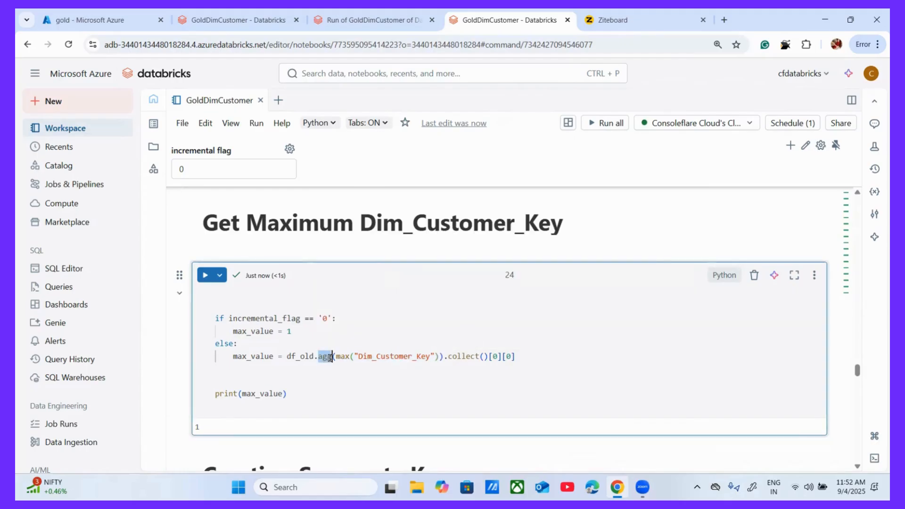
{"action": "left_click", "coordinate": [275, 411]}
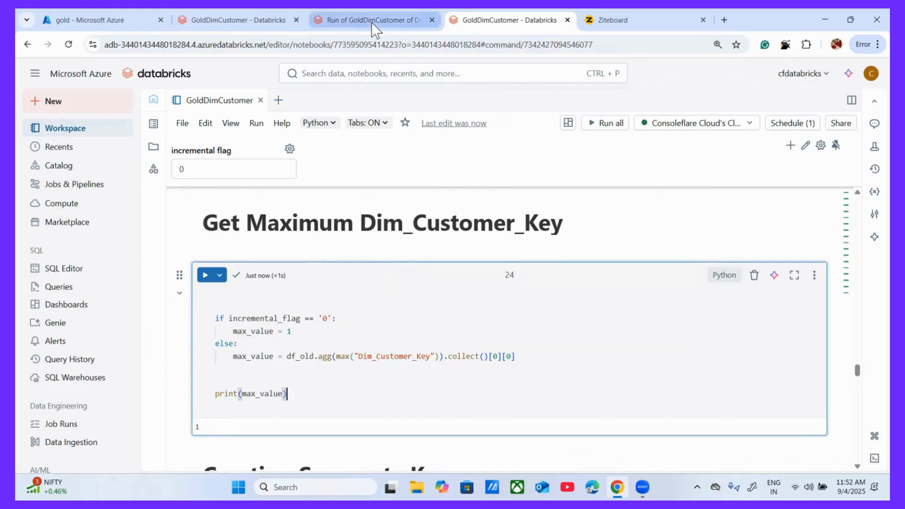
Step: Return to the first Databricks browser tab and open the Data Pipeline job from the jobs list
{"action": "left_click", "coordinate": [334, 19]}
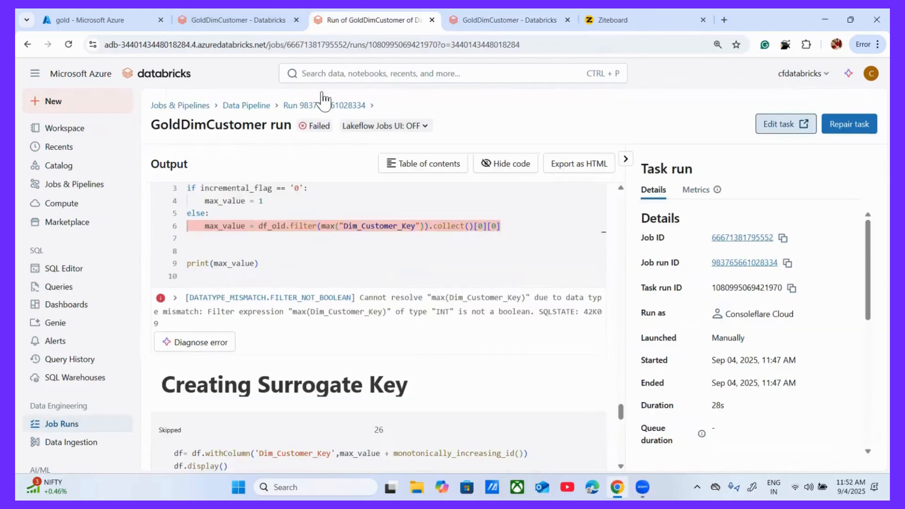
{"action": "left_click", "coordinate": [248, 17]}
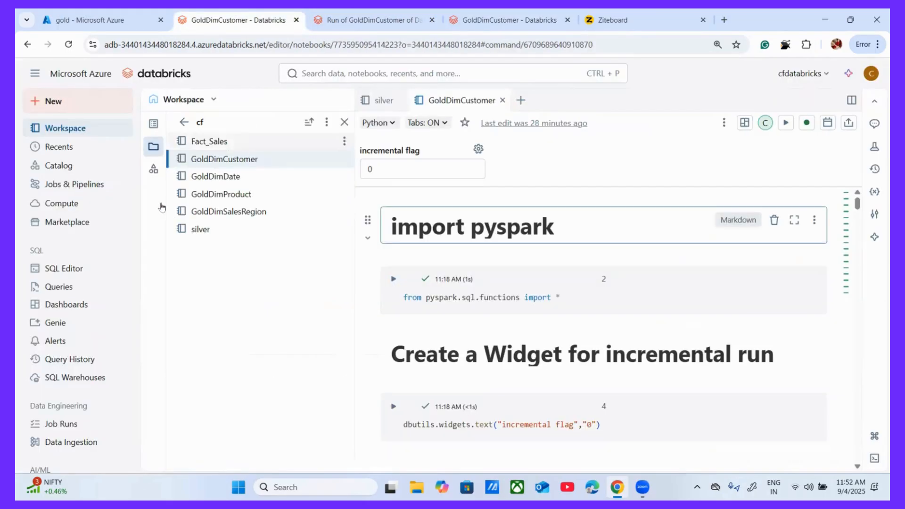
{"action": "left_click", "coordinate": [86, 184]}
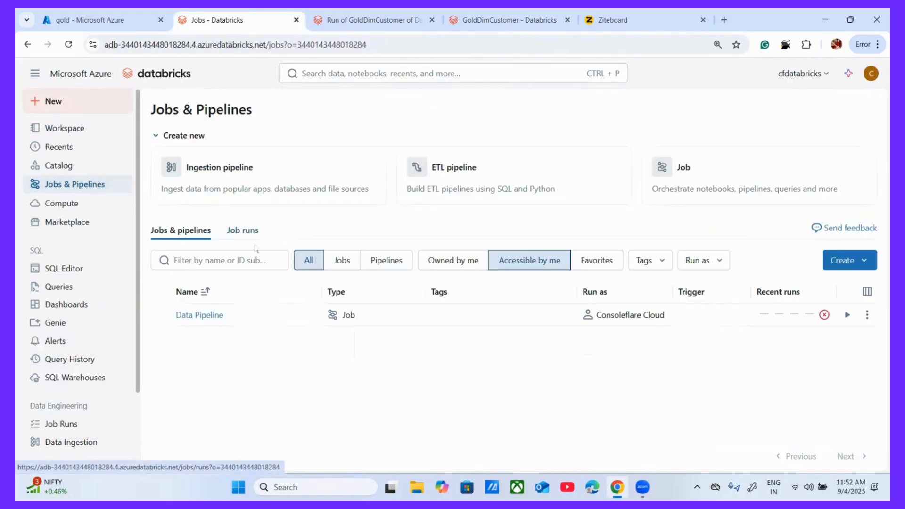
{"action": "left_click", "coordinate": [213, 314]}
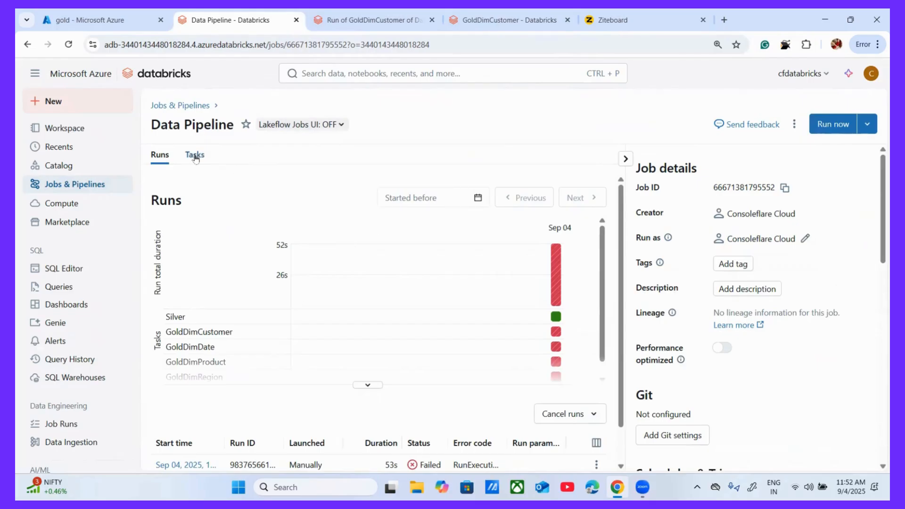
Step: Open the failed Data Pipeline run from the runs list and read the error of its GoldDimDate task
{"action": "scroll", "coordinate": [202, 294], "scroll_direction": "down", "scroll_amount": 1}
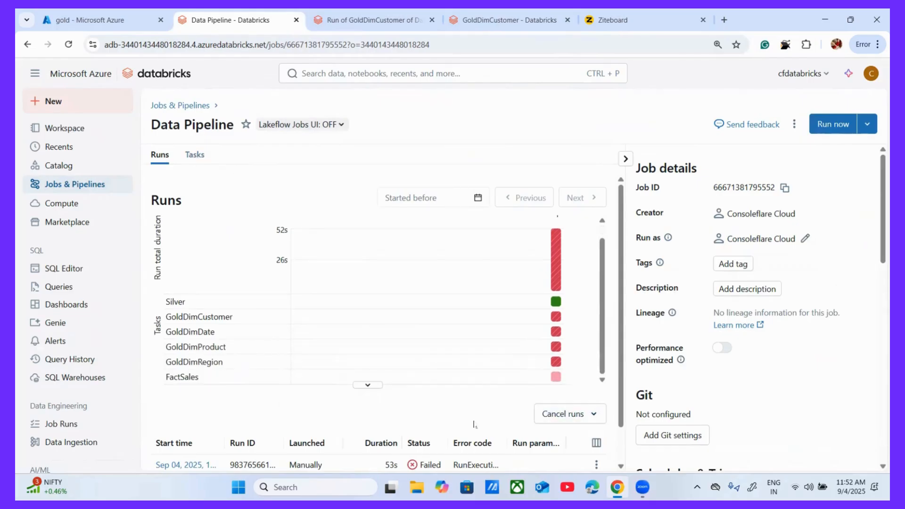
{"action": "scroll", "coordinate": [273, 421], "scroll_direction": "down", "scroll_amount": 1}
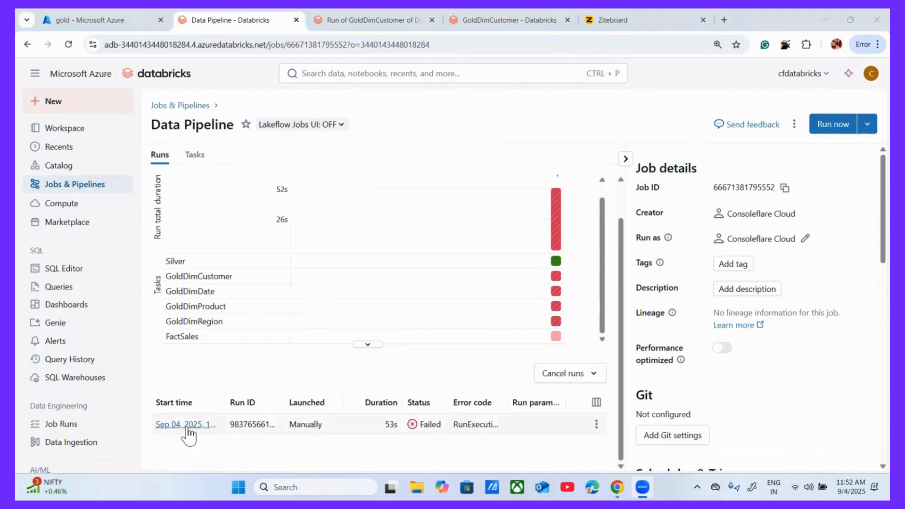
{"action": "left_click", "coordinate": [192, 425]}
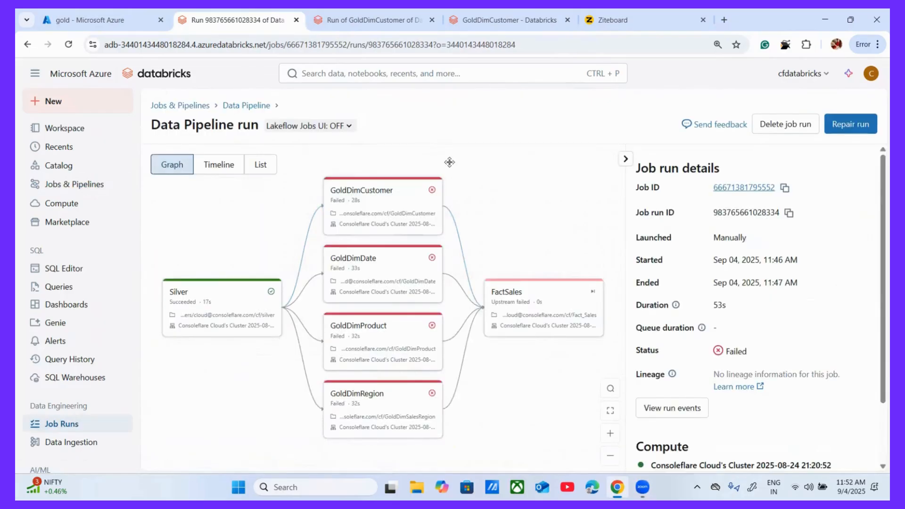
{"action": "left_click", "coordinate": [384, 287]}
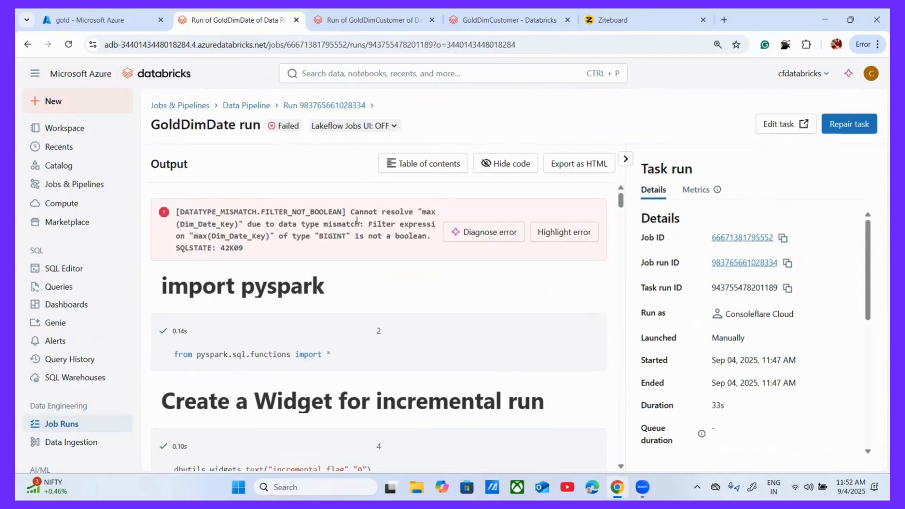
{"action": "left_click_drag", "start_coordinate": [354, 212], "coordinate": [396, 238]}
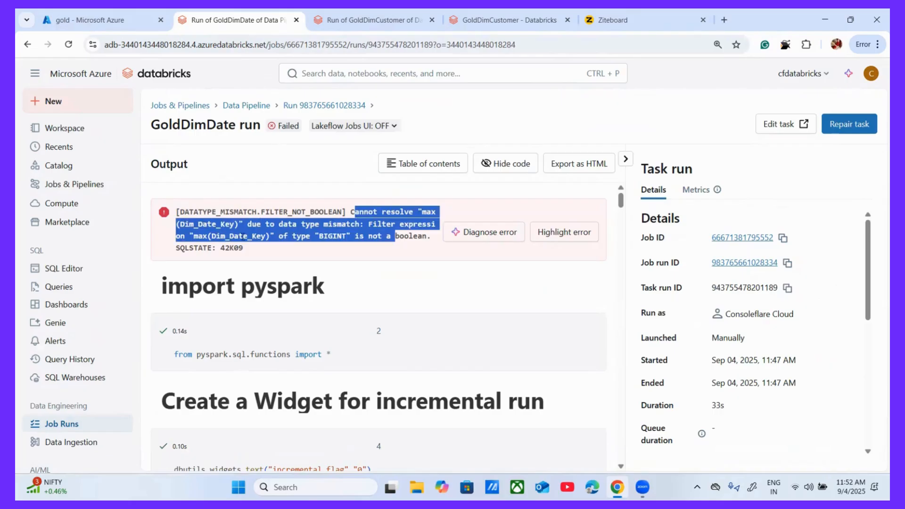
{"action": "left_click", "coordinate": [243, 236]}
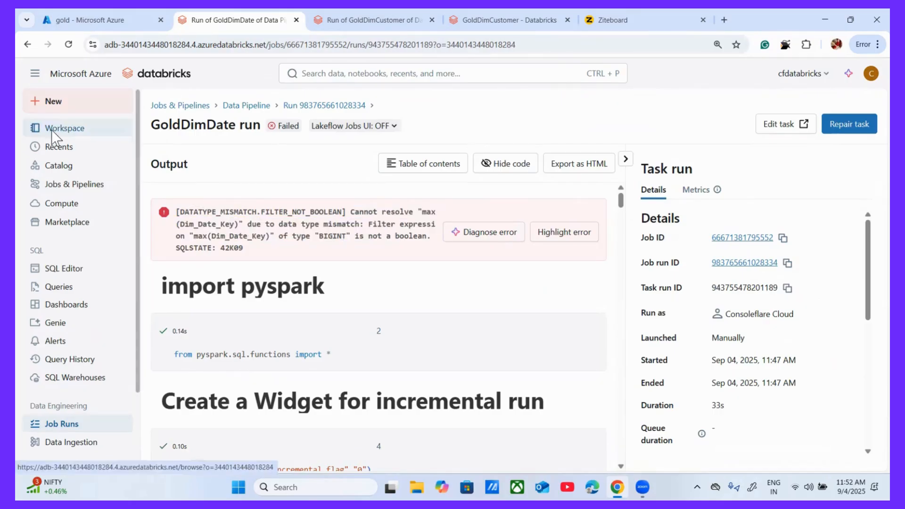
Step: Open the cf folder in the workspace browser, reloading the page after dismissing the folder loading error
{"action": "left_click", "coordinate": [66, 134]}
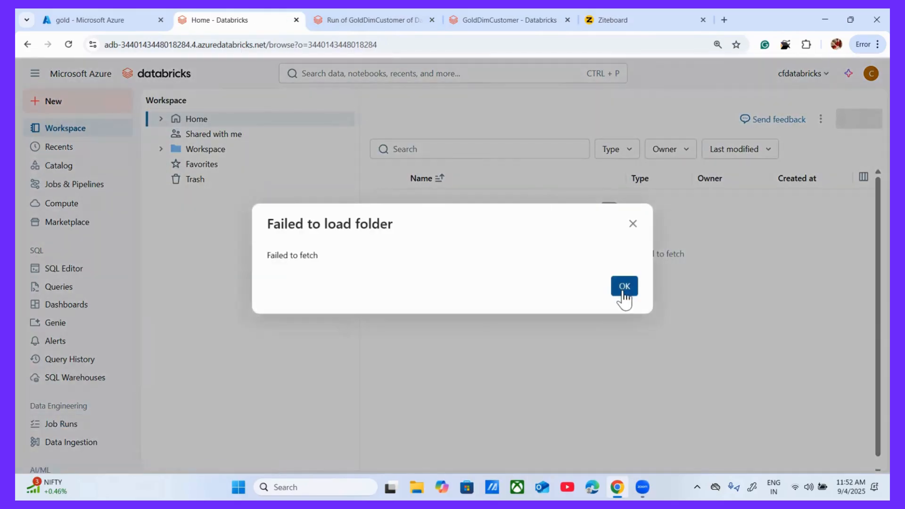
{"action": "left_click", "coordinate": [624, 293]}
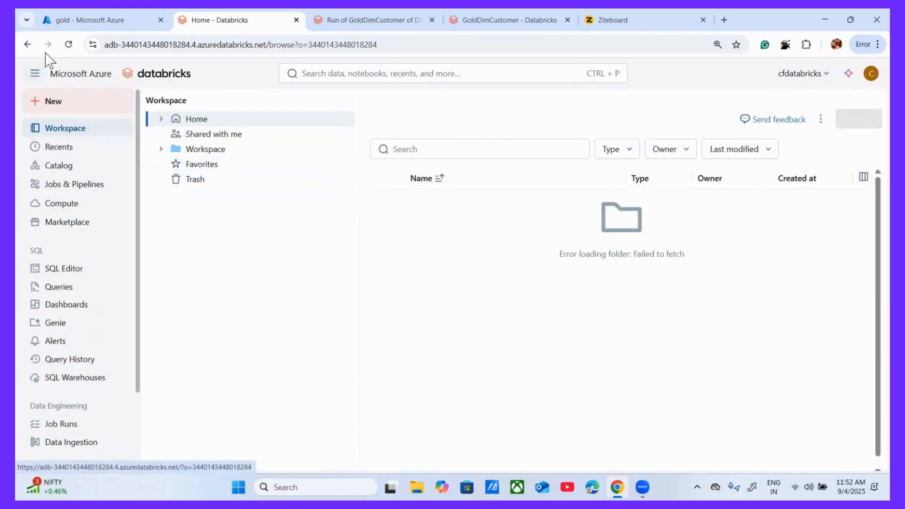
{"action": "left_click", "coordinate": [68, 44]}
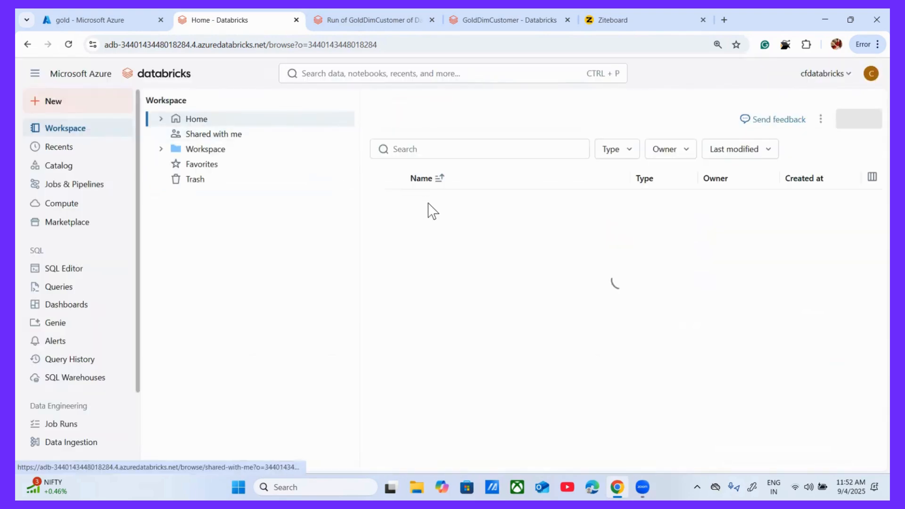
{"action": "left_click", "coordinate": [430, 201]}
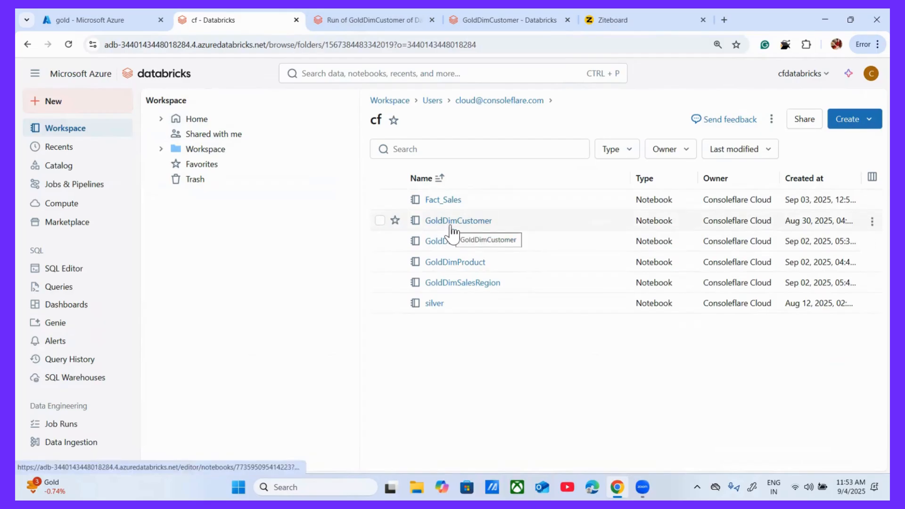
Step: Switch to the browser tab with the GoldDimCustomer notebook and open the GoldDimProduct notebook from the cf folder there
{"action": "left_click", "coordinate": [369, 21]}
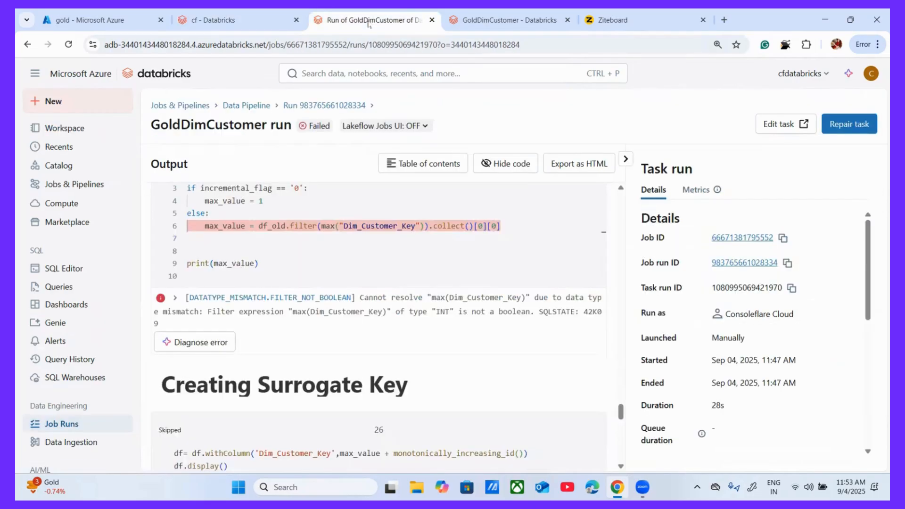
{"action": "left_click", "coordinate": [476, 20]}
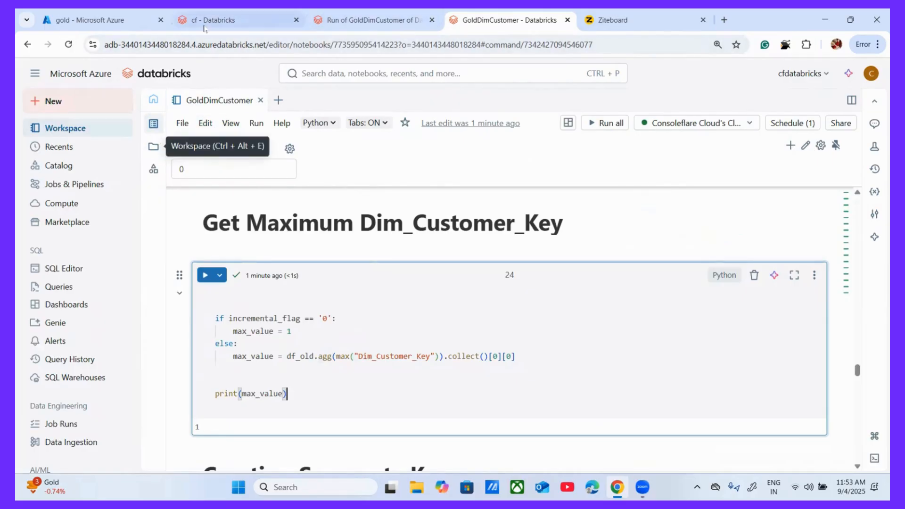
{"action": "left_click", "coordinate": [153, 146]}
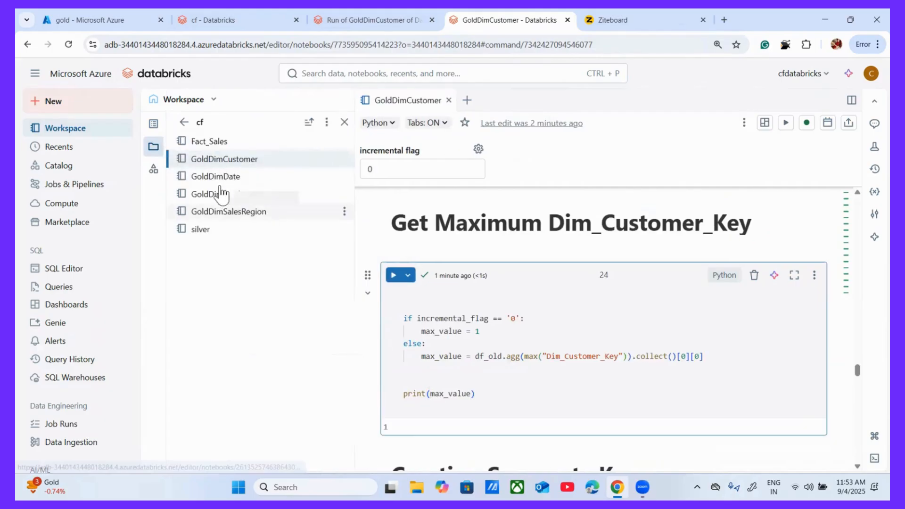
{"action": "left_click", "coordinate": [221, 197]}
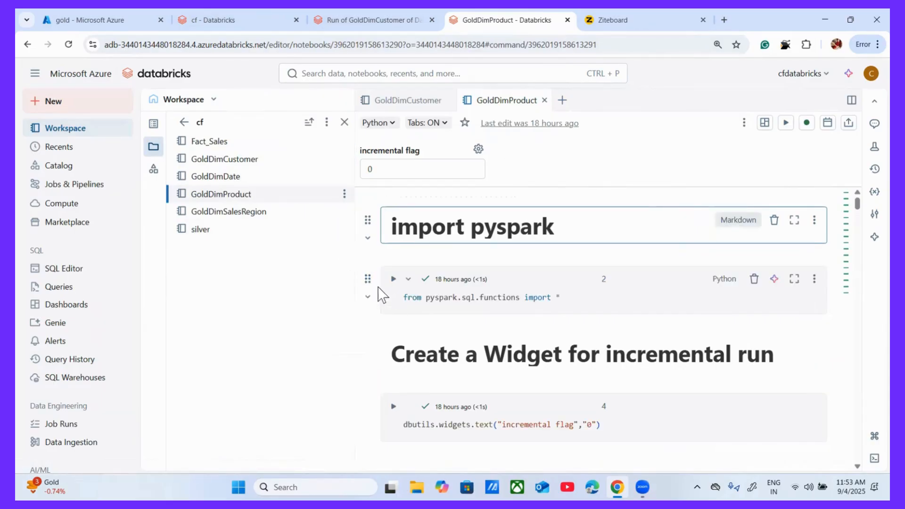
Step: Replace filter with agg in the max_value line of the Get Maximum Dim_Product_Key cell and run the whole notebook
{"action": "scroll", "coordinate": [387, 296], "scroll_direction": "down", "scroll_amount": 15}
{"action": "scroll", "coordinate": [384, 283], "scroll_direction": "down", "scroll_amount": 10}
{"action": "scroll", "coordinate": [388, 287], "scroll_direction": "down", "scroll_amount": 12}
{"action": "scroll", "coordinate": [388, 286], "scroll_direction": "down", "scroll_amount": 12}
{"action": "scroll", "coordinate": [386, 286], "scroll_direction": "down", "scroll_amount": 6}
{"action": "scroll", "coordinate": [386, 285], "scroll_direction": "up", "scroll_amount": 2}
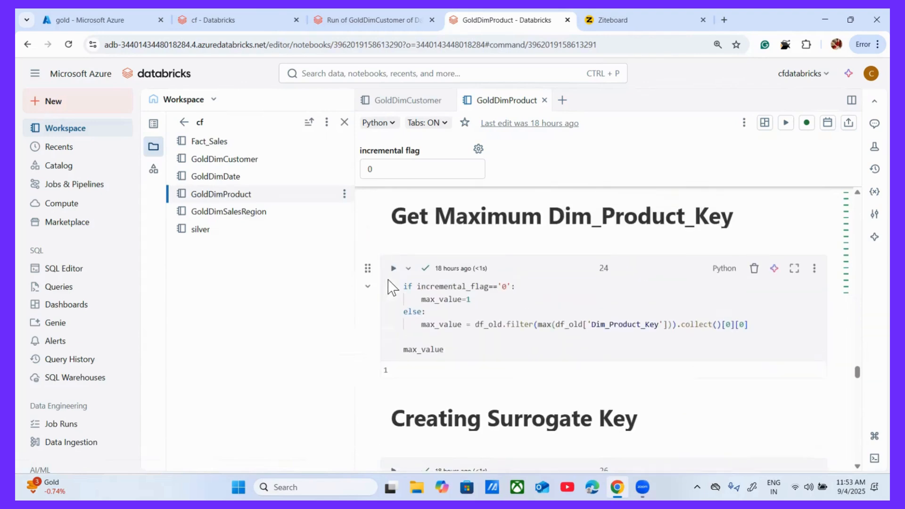
{"action": "left_click", "coordinate": [533, 325]}
{"action": "key", "text": "BackSpace"}
{"action": "key", "text": "BackSpace"}
{"action": "key", "text": "BackSpace"}
{"action": "key", "text": "BackSpace"}
{"action": "key", "text": "BackSpace"}
{"action": "key", "text": "BackSpace"}
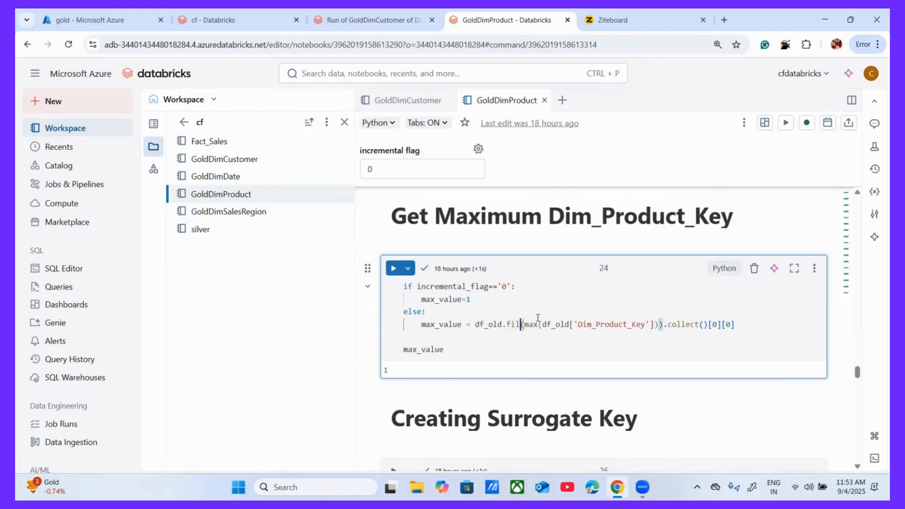
{"action": "type", "text": "agg"}
{"action": "left_click", "coordinate": [529, 352]}
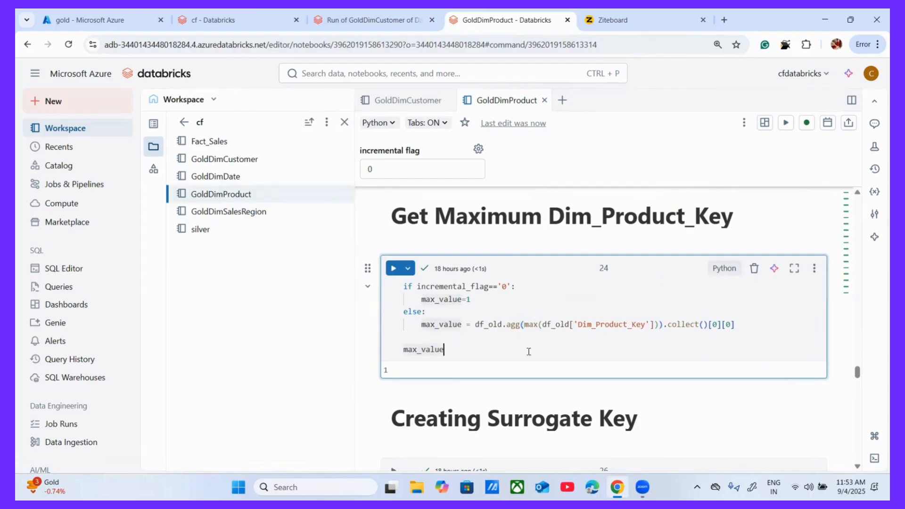
{"action": "left_click", "coordinate": [788, 130]}
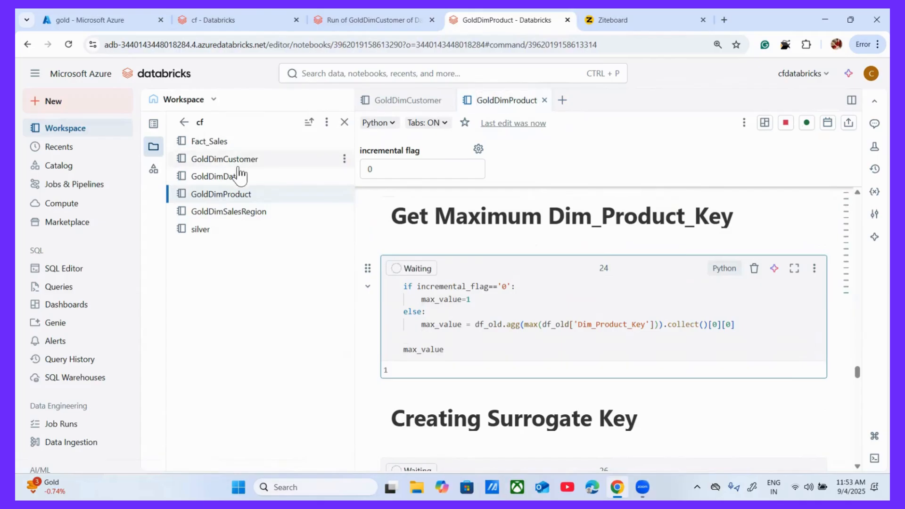
Step: Open the GoldDimDate notebook from the cf folder and go to its Get Maximum Dim_Date_Key section
{"action": "left_click", "coordinate": [226, 178]}
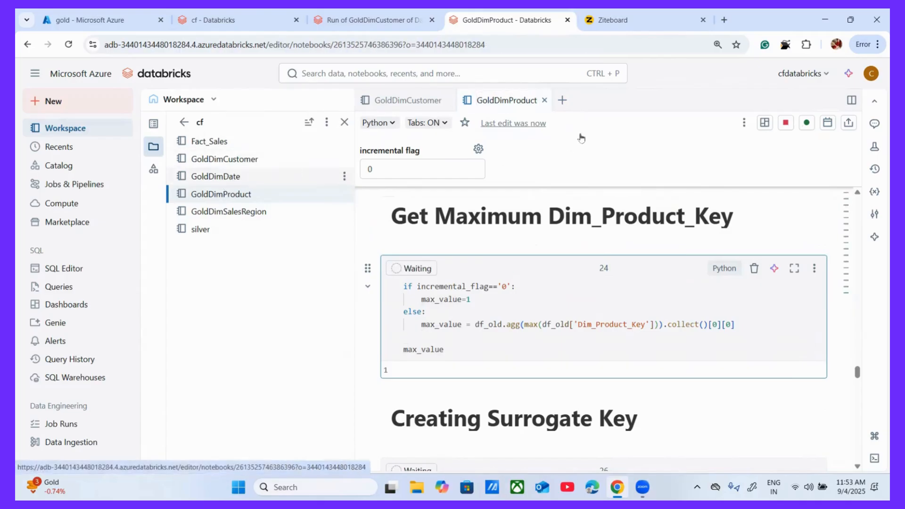
{"action": "left_click", "coordinate": [203, 176]}
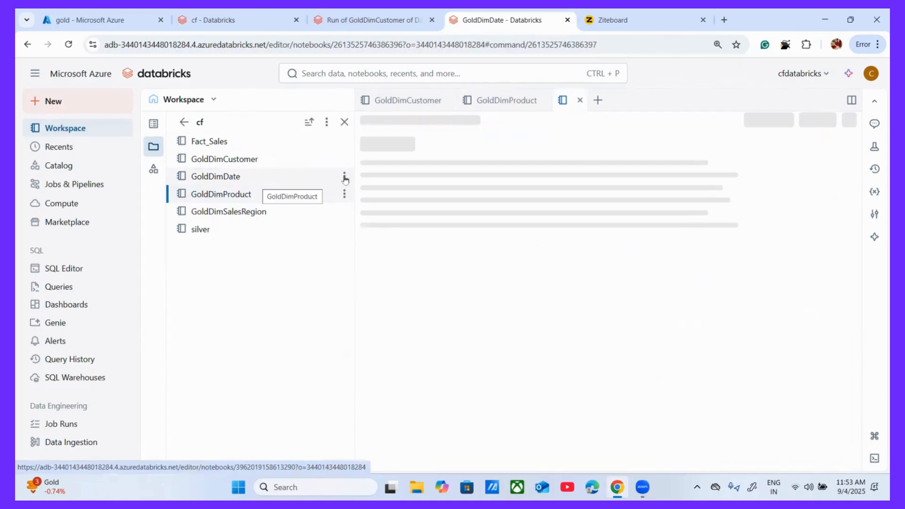
{"action": "left_click", "coordinate": [159, 124]}
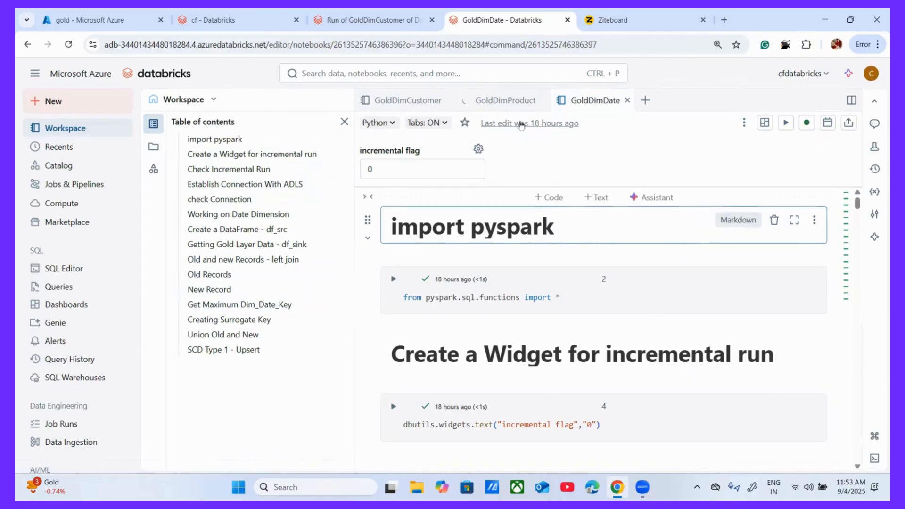
{"action": "left_click", "coordinate": [268, 306]}
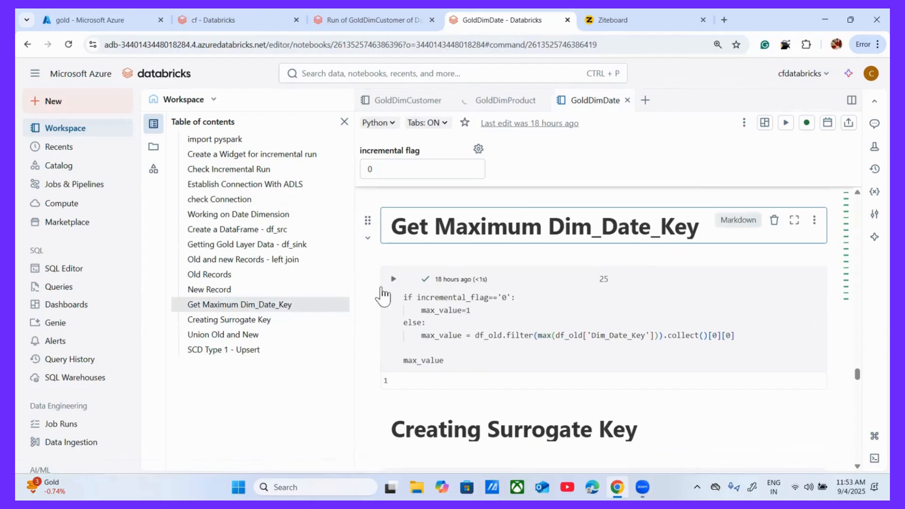
Step: Replace filter with agg in the max_value line of the Get Maximum Dim_Date_Key cell and run the whole notebook
{"action": "left_click", "coordinate": [534, 336]}
{"action": "key", "text": "BackSpace"}
{"action": "key", "text": "BackSpace"}
{"action": "key", "text": "BackSpace"}
{"action": "key", "text": "BackSpace"}
{"action": "key", "text": "BackSpace"}
{"action": "key", "text": "BackSpace"}
{"action": "type", "text": "agg"}
{"action": "left_click", "coordinate": [786, 123]}
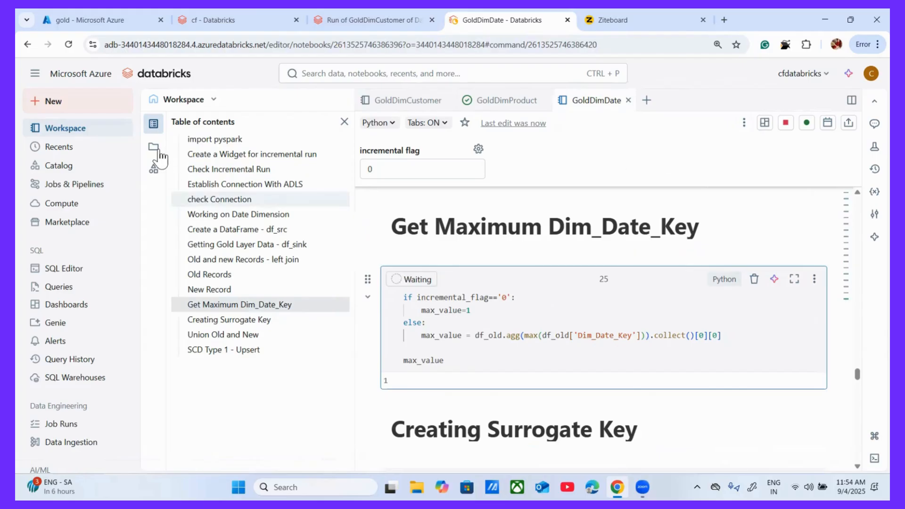
Step: Open the GoldDimSalesRegion notebook from the cf folder and go to its Get Maximum Dim_Region_Key section
{"action": "left_click", "coordinate": [153, 147]}
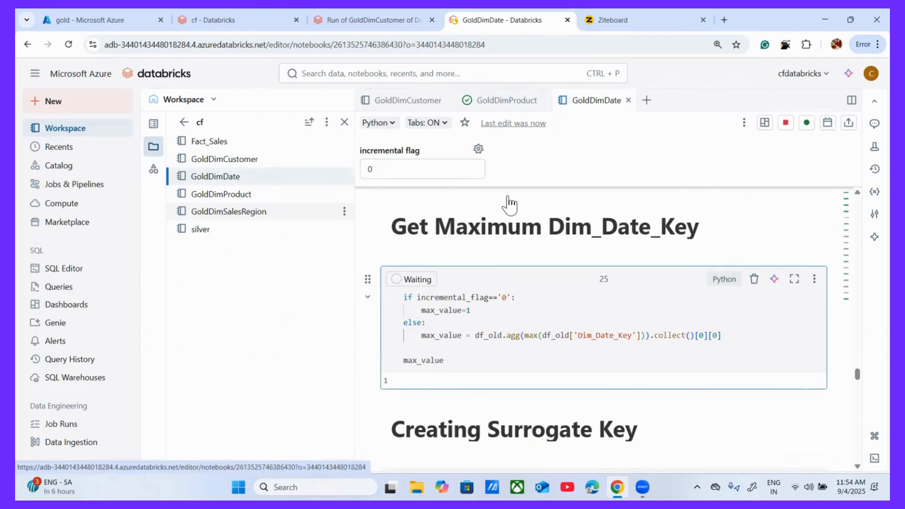
{"action": "left_click", "coordinate": [283, 212]}
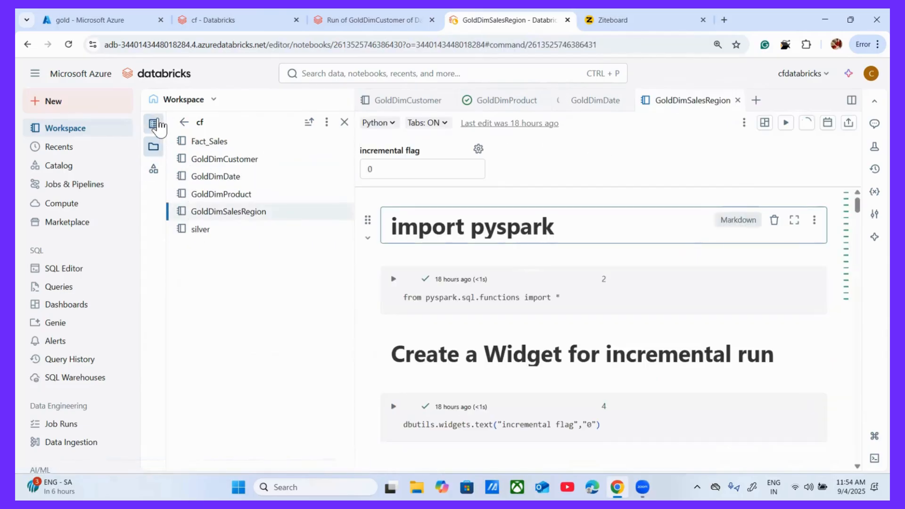
{"action": "left_click", "coordinate": [156, 123]}
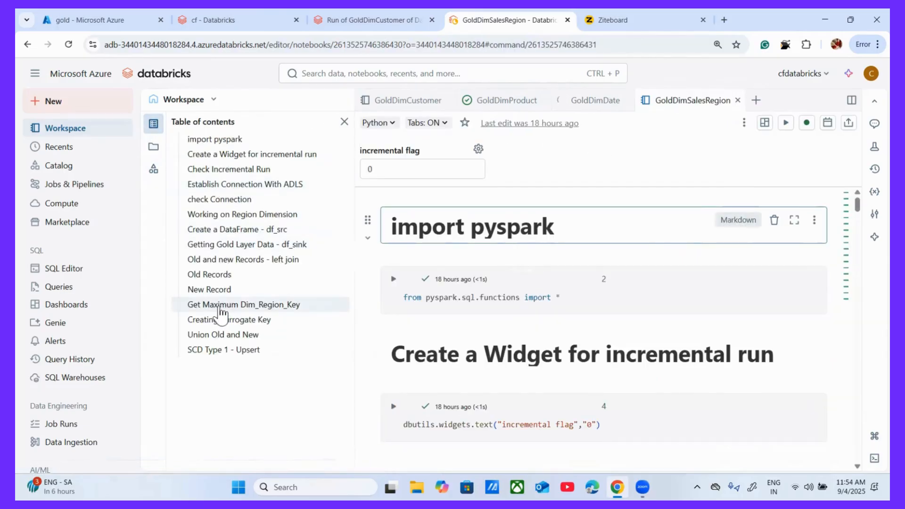
{"action": "left_click", "coordinate": [219, 309]}
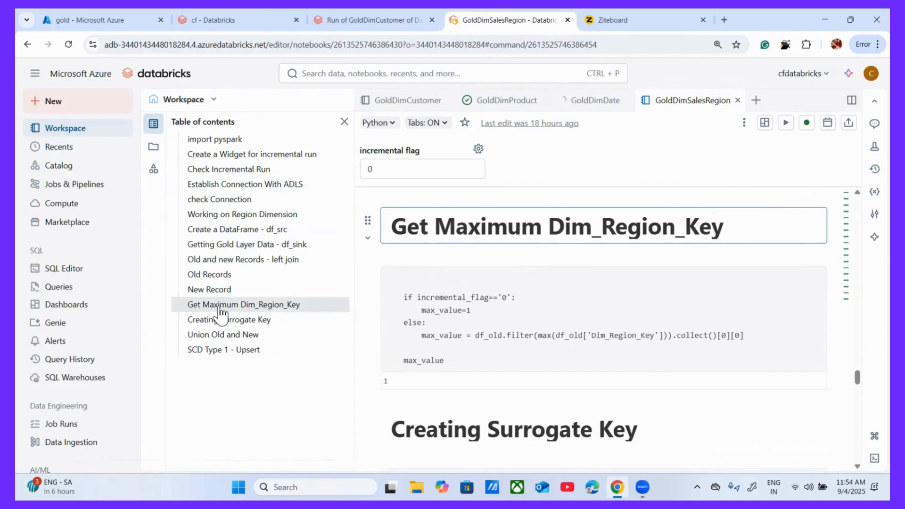
Step: Replace filter with agg in the max_value line of the Get Maximum Dim_Region_Key cell and run the whole notebook
{"action": "left_click", "coordinate": [537, 334]}
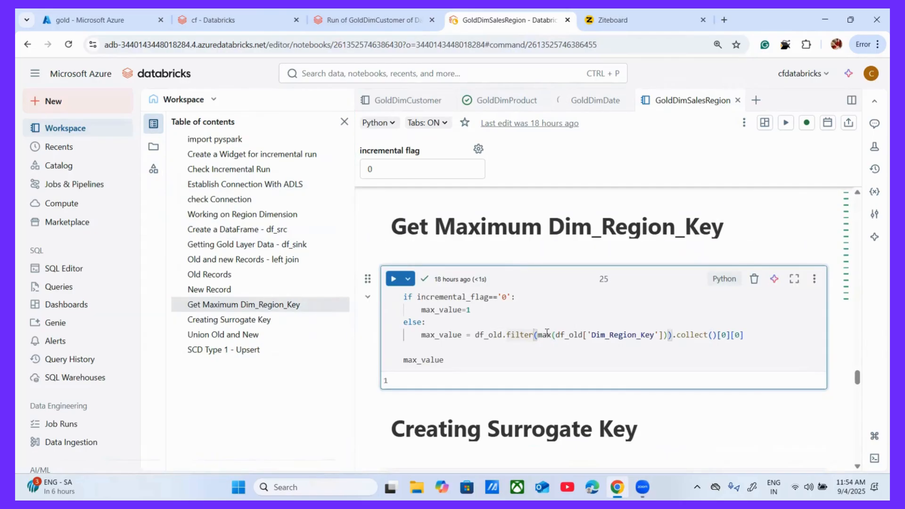
{"action": "key", "text": "BackSpace"}
{"action": "key", "text": "BackSpace"}
{"action": "key", "text": "BackSpace"}
{"action": "key", "text": "BackSpace"}
{"action": "key", "text": "BackSpace"}
{"action": "key", "text": "BackSpace"}
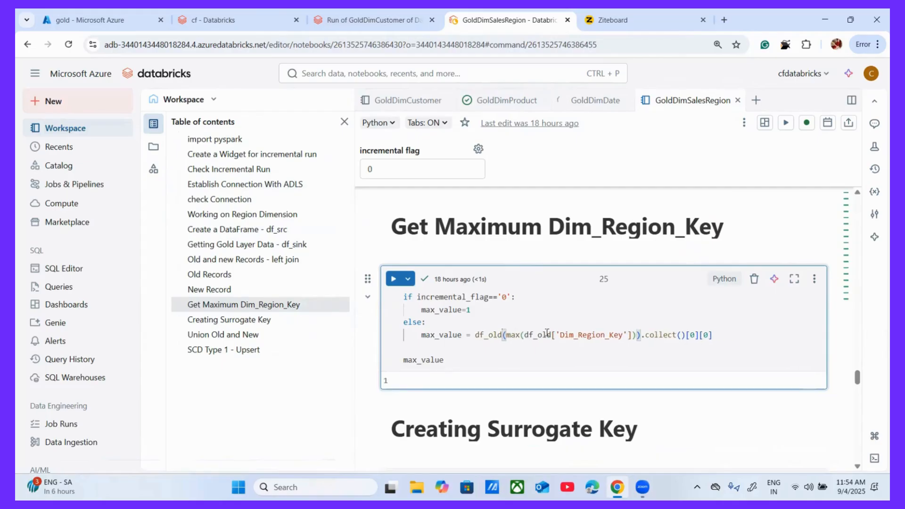
{"action": "type", "text": "agg"}
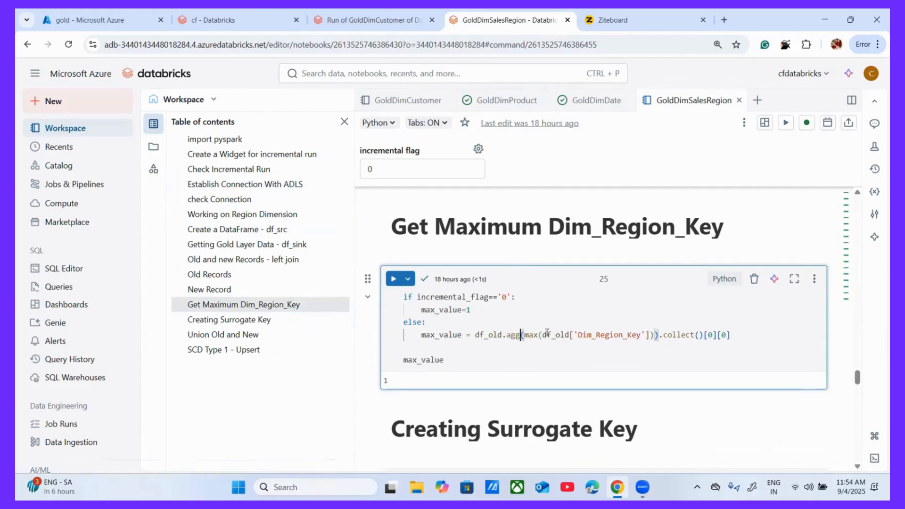
{"action": "left_click", "coordinate": [548, 360]}
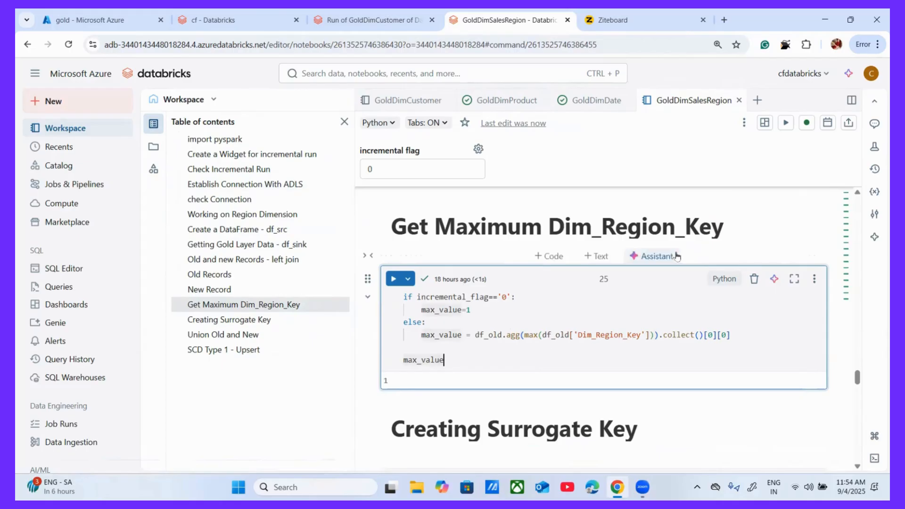
{"action": "left_click", "coordinate": [784, 127]}
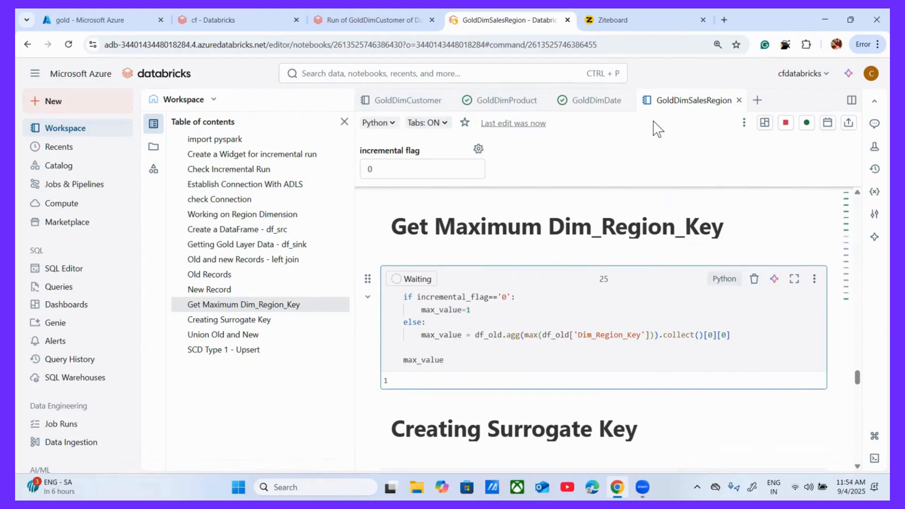
Step: Return to the browser tab with the GoldDimCustomer run and open the Jobs & Pipelines list
{"action": "left_click", "coordinate": [153, 146]}
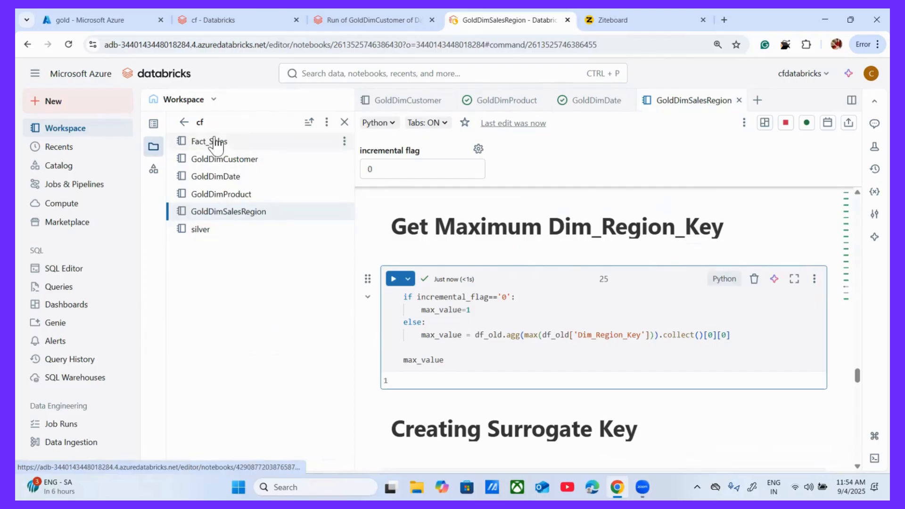
{"action": "left_click", "coordinate": [210, 21]}
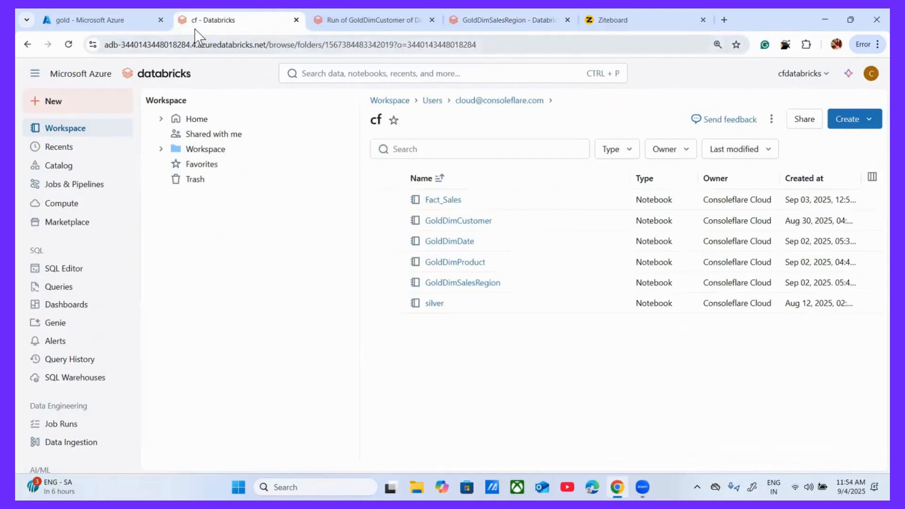
{"action": "left_click", "coordinate": [348, 21]}
{"action": "left_click", "coordinate": [64, 185]}
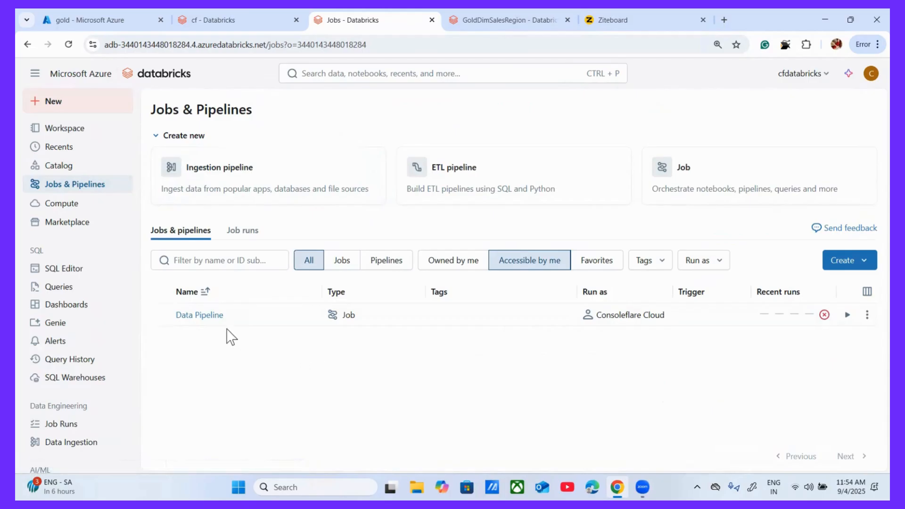
Step: Open the Data Pipeline job's task graph and enlarge the graph area so that all tasks fit in view
{"action": "left_click", "coordinate": [202, 316]}
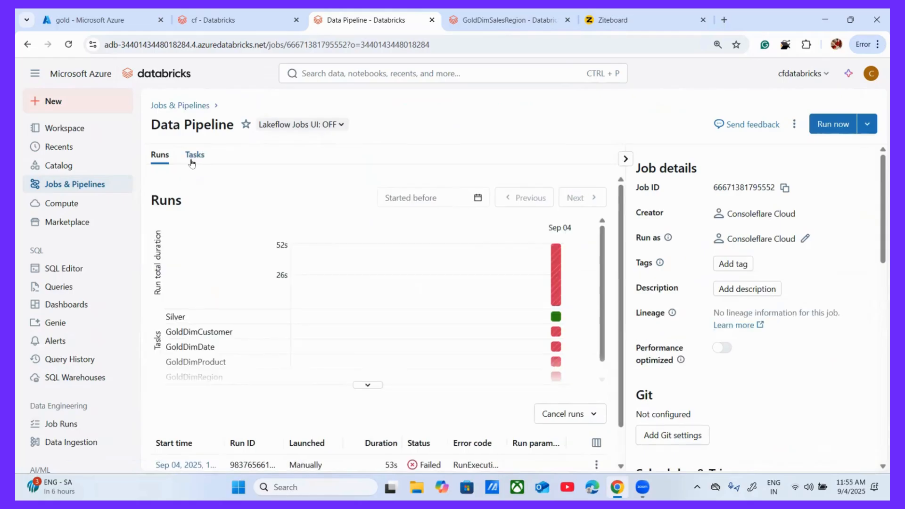
{"action": "left_click", "coordinate": [196, 156]}
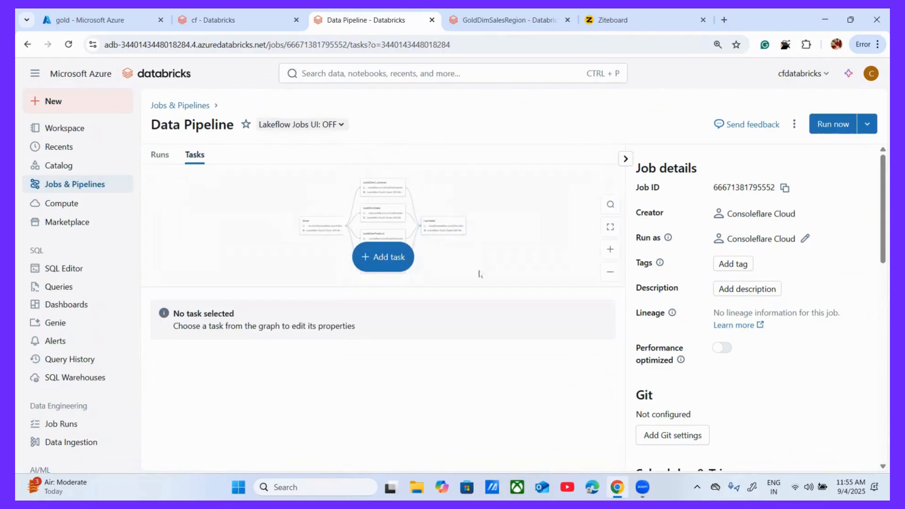
{"action": "left_click_drag", "start_coordinate": [390, 286], "coordinate": [394, 412]}
{"action": "scroll", "coordinate": [448, 222], "scroll_direction": "up", "scroll_amount": 5}
{"action": "scroll", "coordinate": [448, 222], "scroll_direction": "down", "scroll_amount": 3}
{"action": "scroll", "coordinate": [448, 222], "scroll_direction": "up", "scroll_amount": 2}
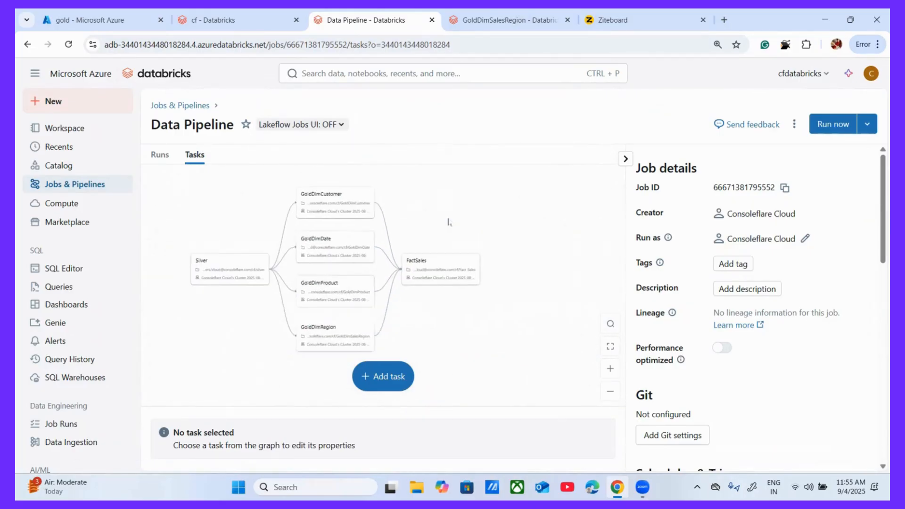
{"action": "scroll", "coordinate": [448, 222], "scroll_direction": "left", "scroll_amount": 1}
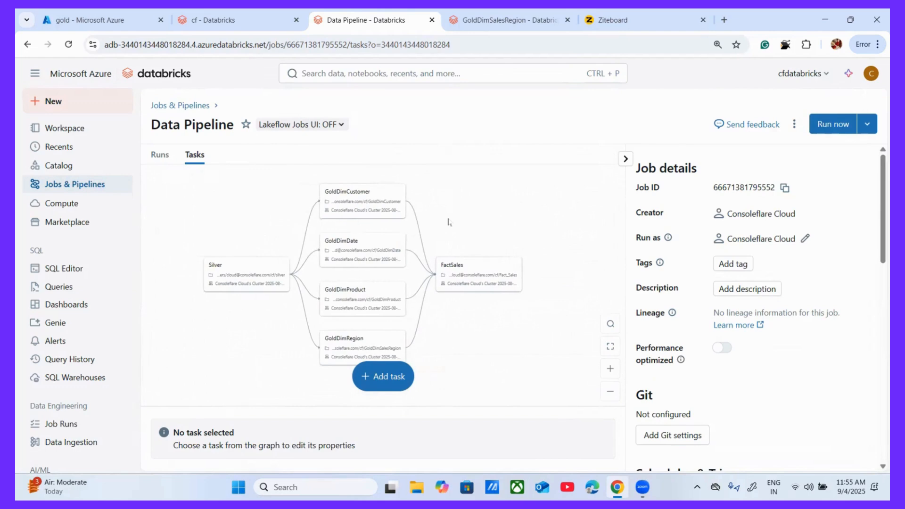
Step: Run the Data Pipeline job, open the triggered run and examine the GoldDimDate task's error output
{"action": "left_click", "coordinate": [824, 127]}
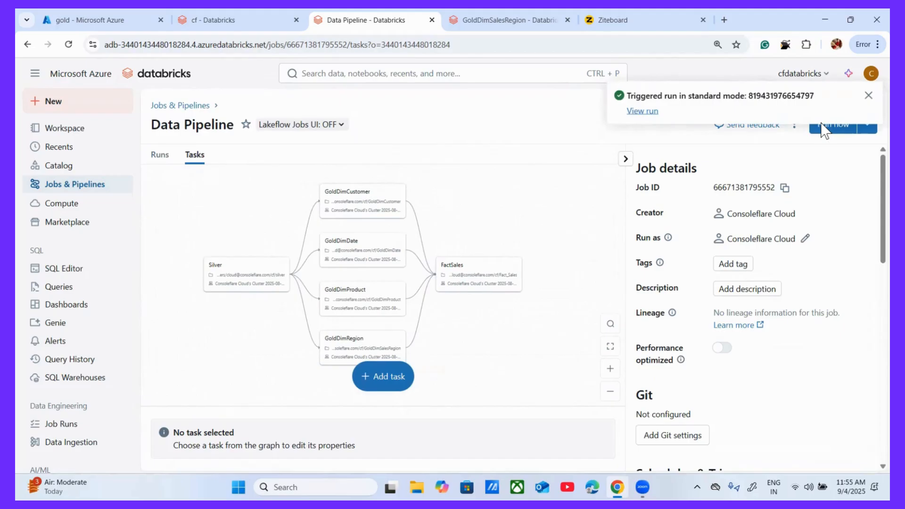
{"action": "left_click", "coordinate": [639, 112]}
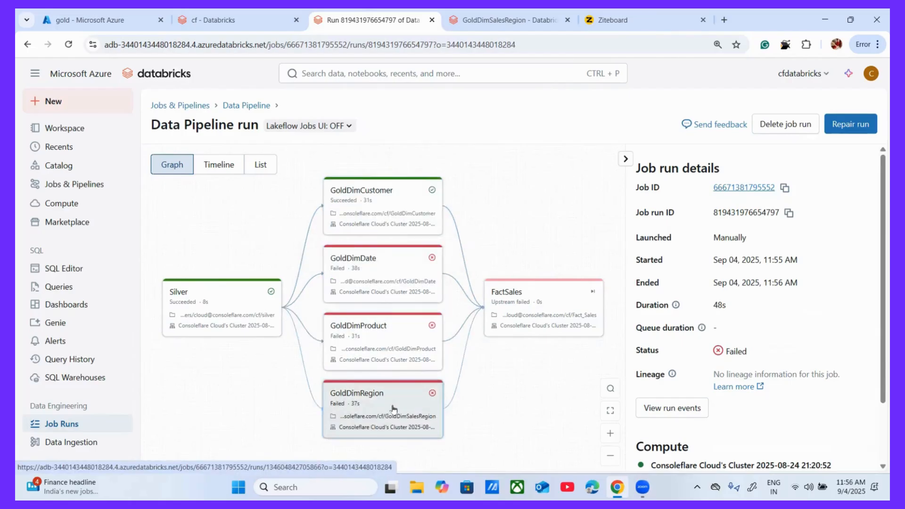
{"action": "left_click", "coordinate": [382, 273]}
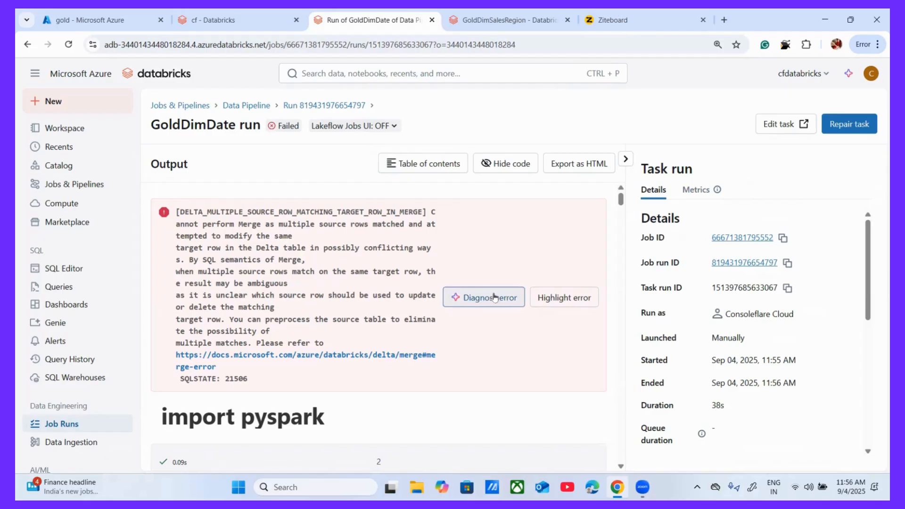
{"action": "left_click", "coordinate": [707, 470]}
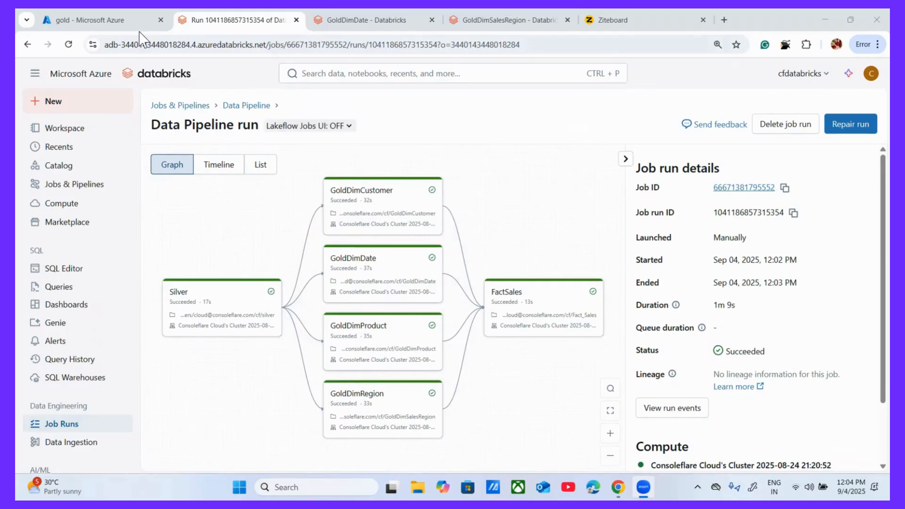
Step: Switch to the Azure portal and open the containers of storage account cfaccnts in resource group cfresource, reloading the page after the connection error
{"action": "left_click", "coordinate": [88, 18]}
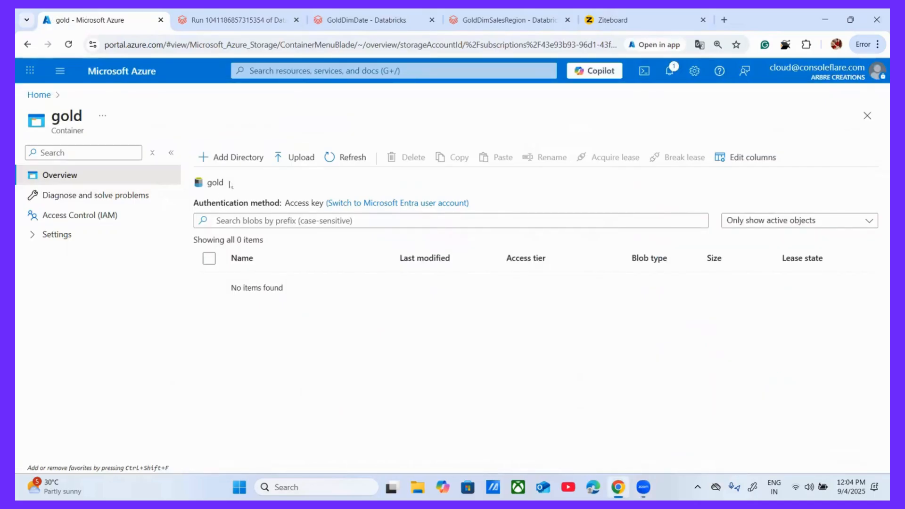
{"action": "left_click", "coordinate": [119, 73]}
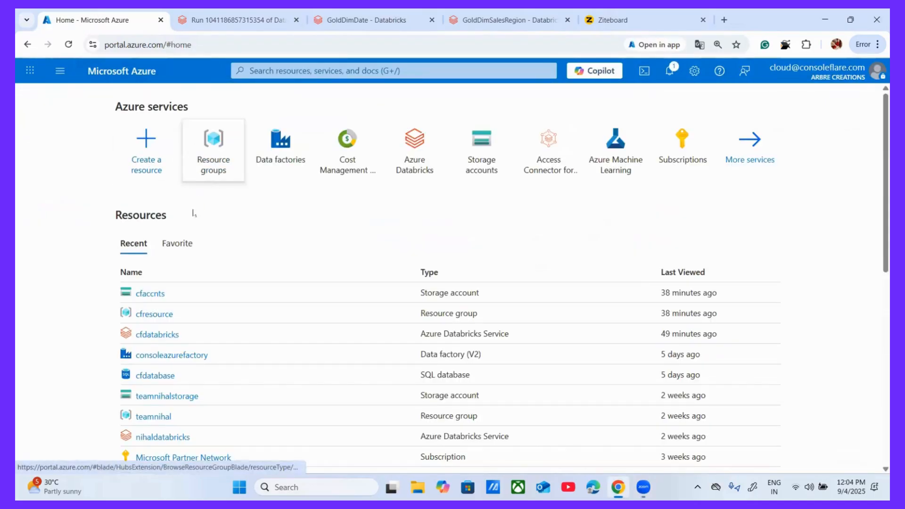
{"action": "left_click", "coordinate": [154, 314]}
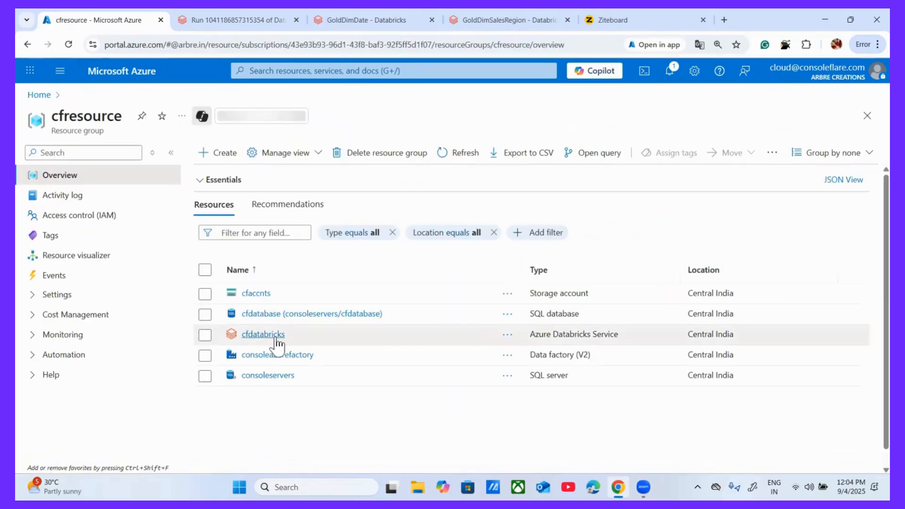
{"action": "left_click", "coordinate": [254, 294]}
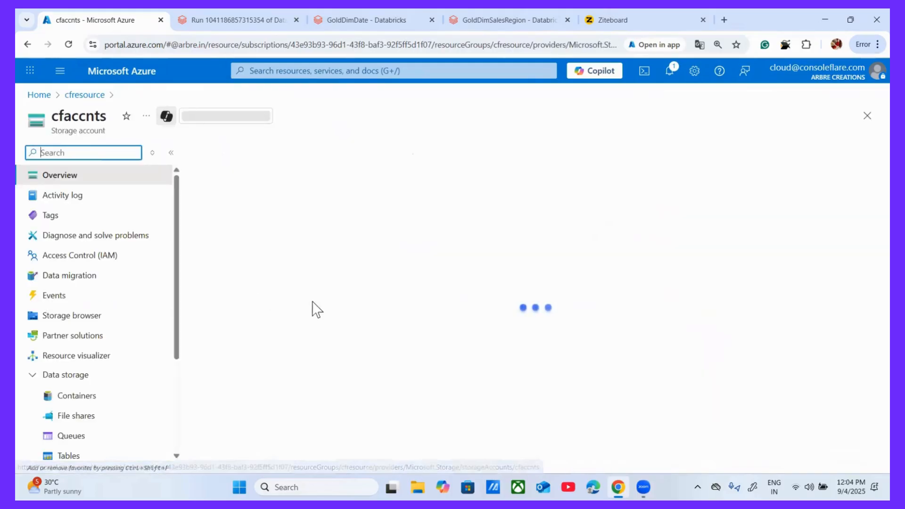
{"action": "left_click", "coordinate": [84, 397]}
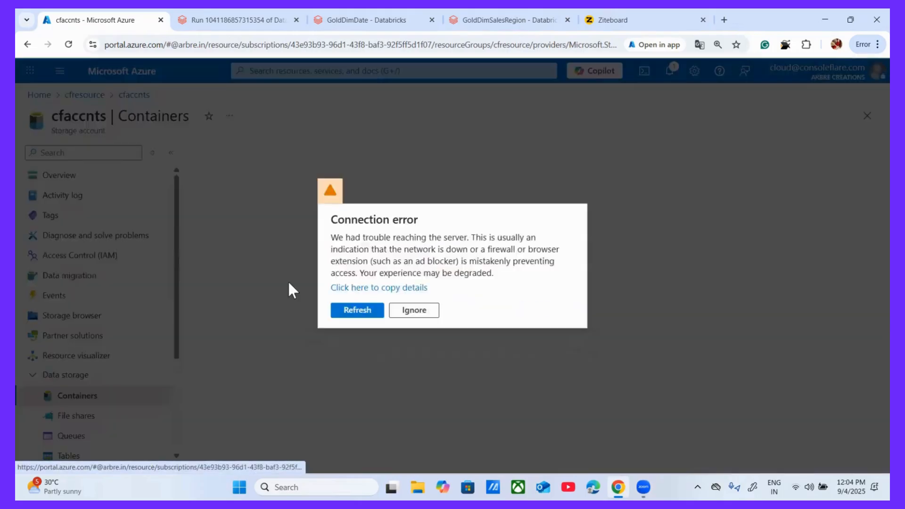
{"action": "left_click", "coordinate": [356, 310]}
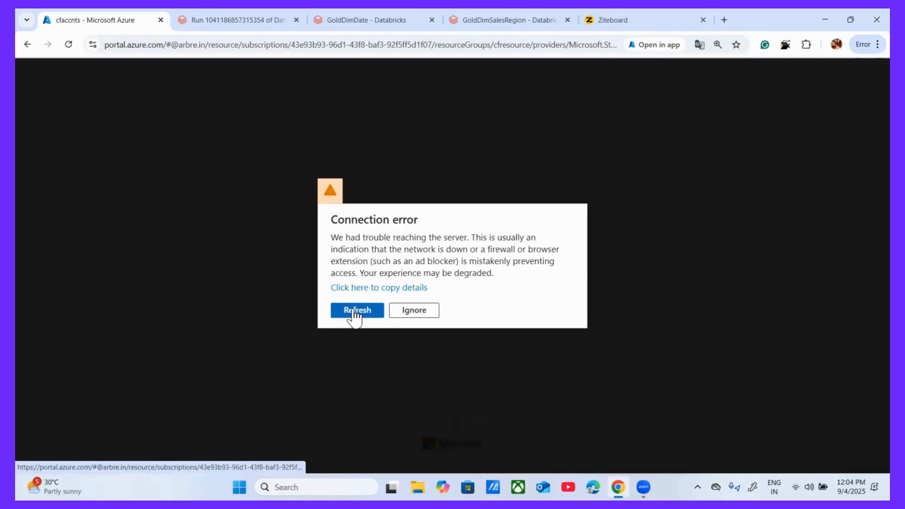
{"action": "left_click", "coordinate": [356, 310]}
{"action": "left_click", "coordinate": [357, 311]}
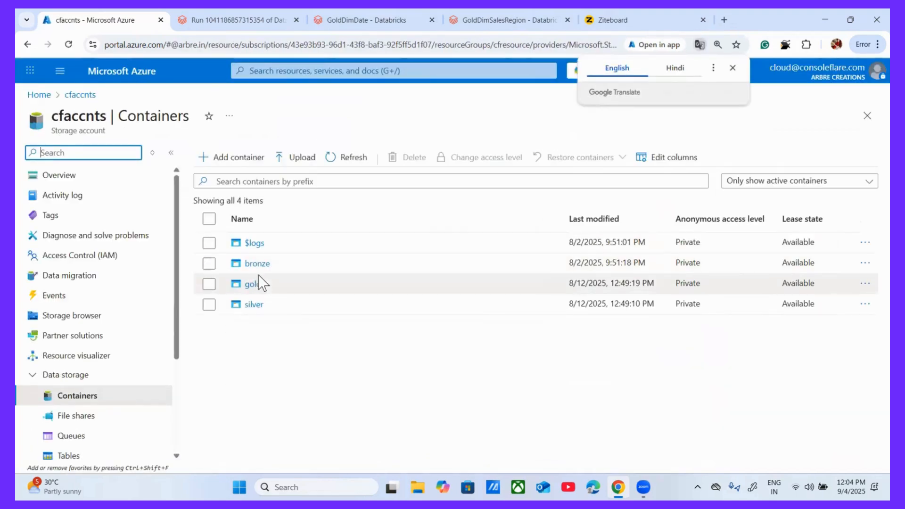
Step: Open the gold container and delete its dim_Customer, dim_date, dim_factsales, dim_product and dim_region folders
{"action": "left_click", "coordinate": [249, 284]}
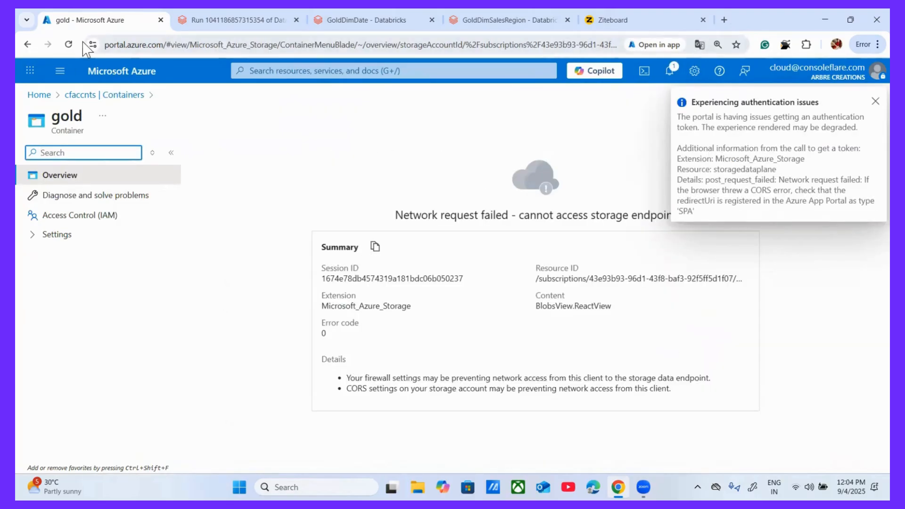
{"action": "left_click", "coordinate": [69, 44]}
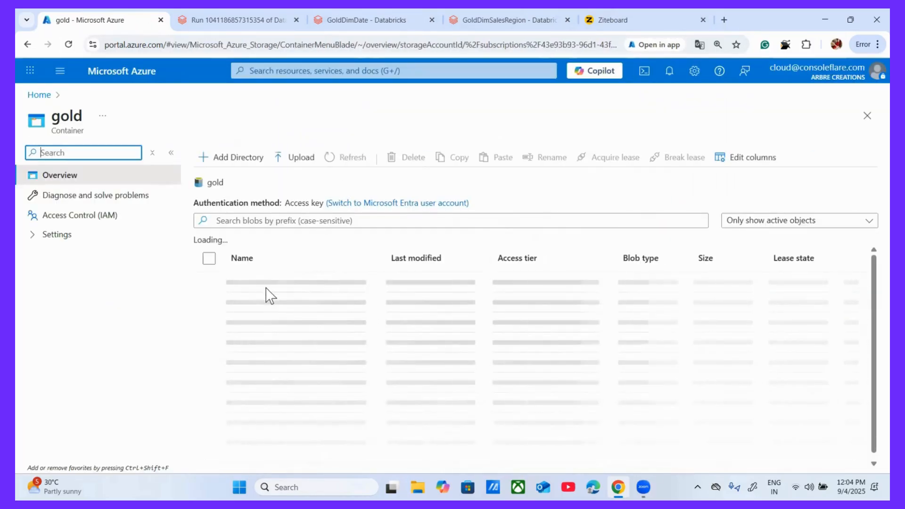
{"action": "left_click", "coordinate": [208, 282]}
{"action": "left_click", "coordinate": [209, 303]}
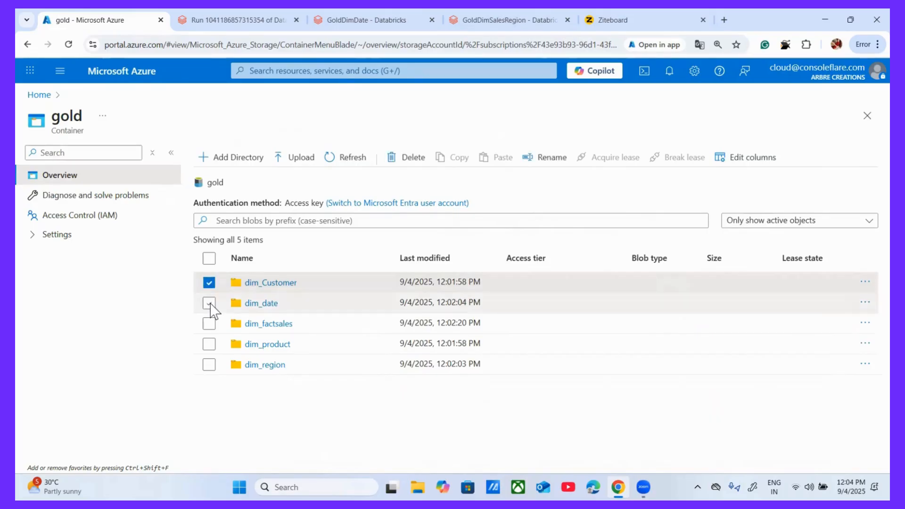
{"action": "left_click", "coordinate": [208, 323]}
{"action": "left_click", "coordinate": [209, 343]}
{"action": "left_click", "coordinate": [208, 364]}
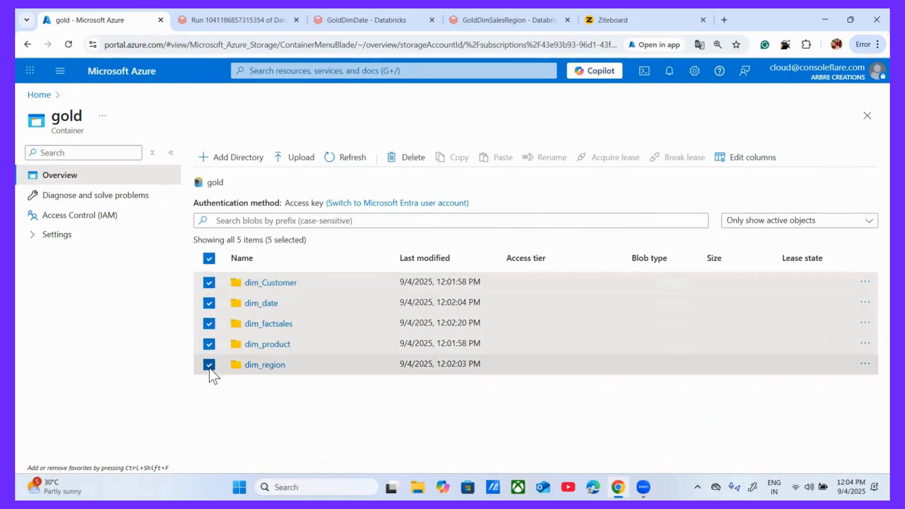
{"action": "left_click", "coordinate": [403, 159]}
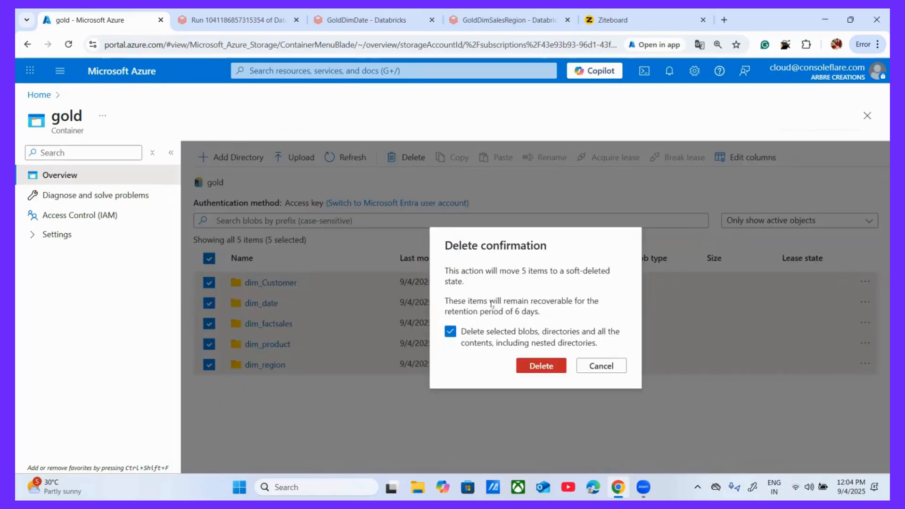
{"action": "left_click", "coordinate": [541, 366]}
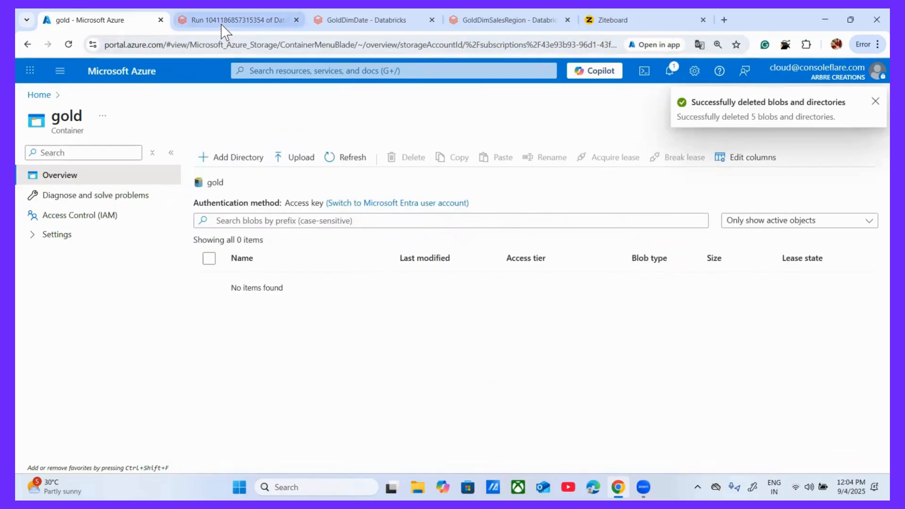
Step: Switch back to Databricks, run the Data Pipeline job from its page and open the triggered run
{"action": "left_click", "coordinate": [227, 21]}
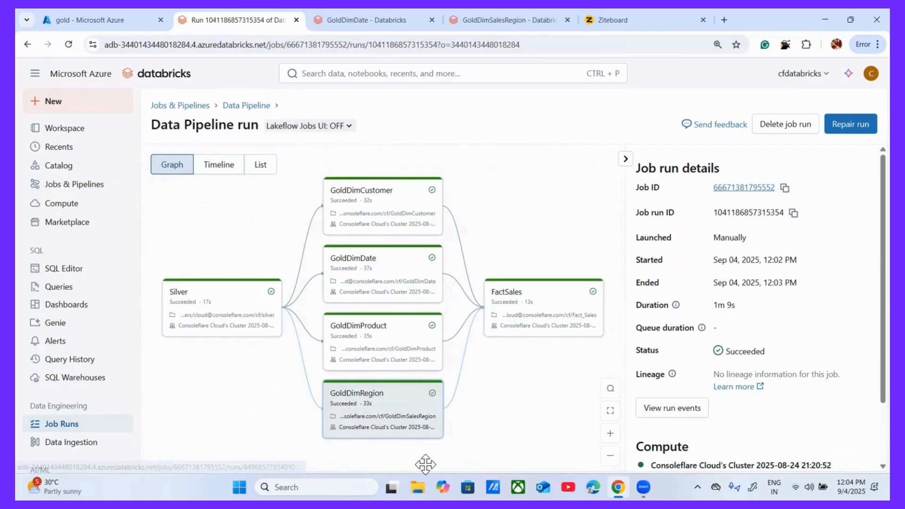
{"action": "left_click", "coordinate": [88, 185]}
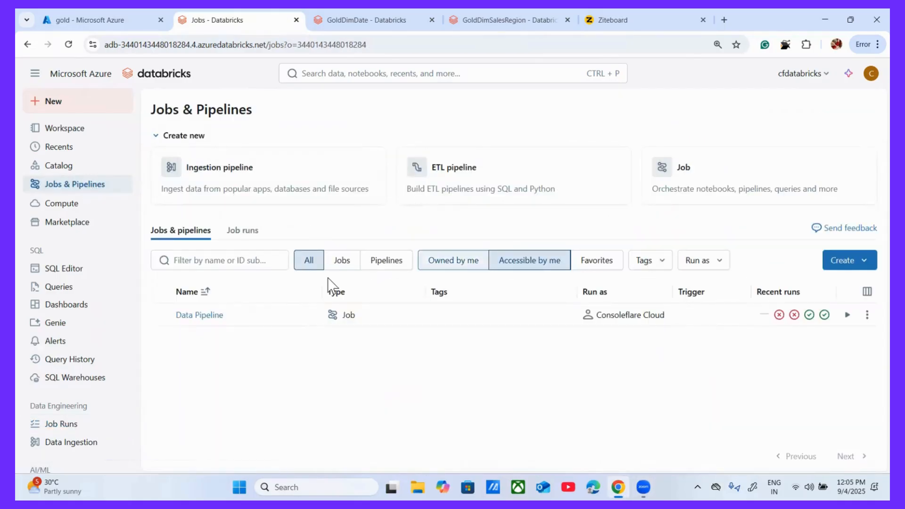
{"action": "left_click", "coordinate": [199, 315]}
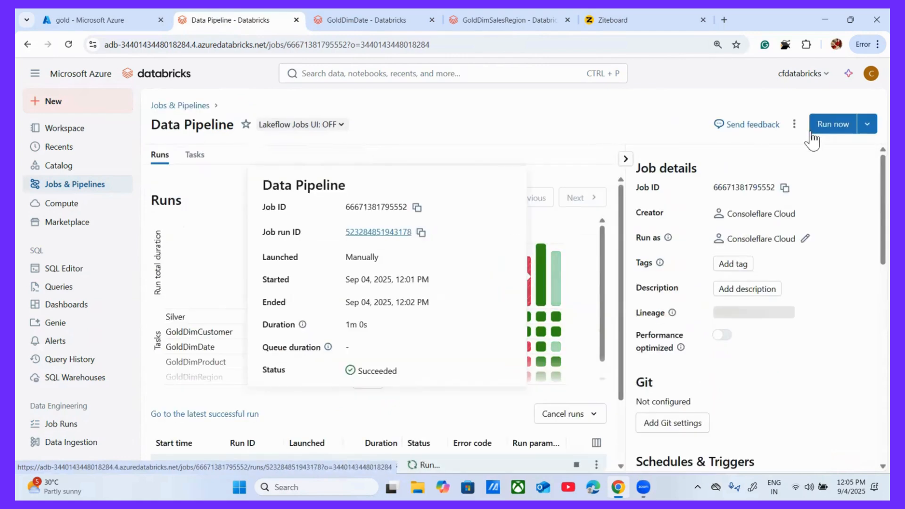
{"action": "left_click", "coordinate": [829, 132]}
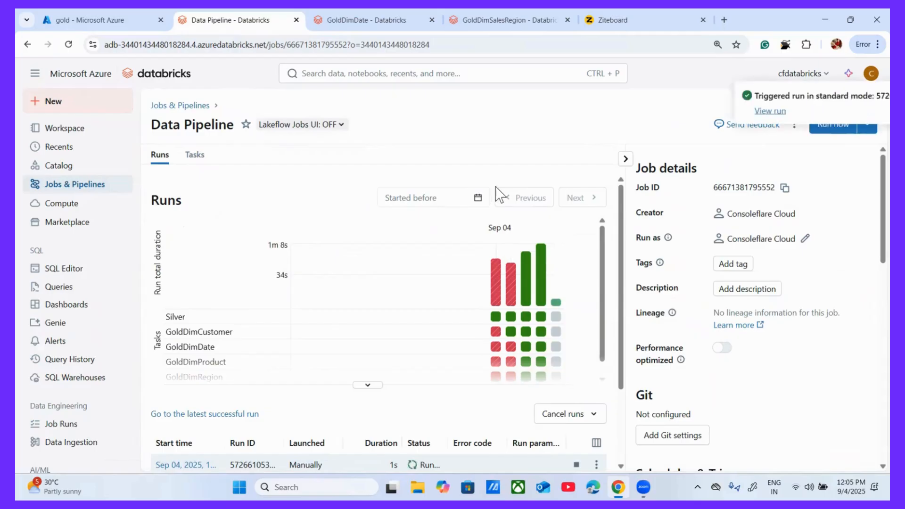
{"action": "left_click", "coordinate": [641, 112]}
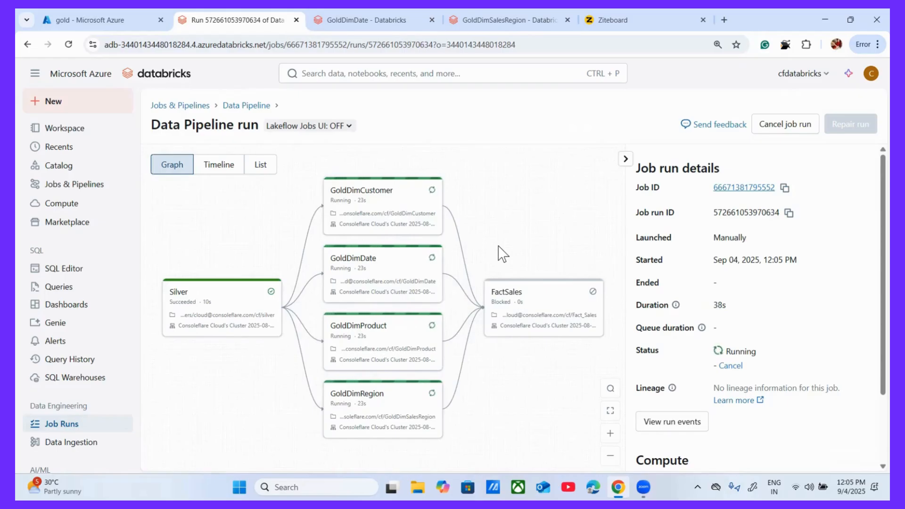
Step: Check the Data Pipeline run's task graph, then reload the gold container in the Azure portal to examine its folders
{"action": "left_click", "coordinate": [118, 19]}
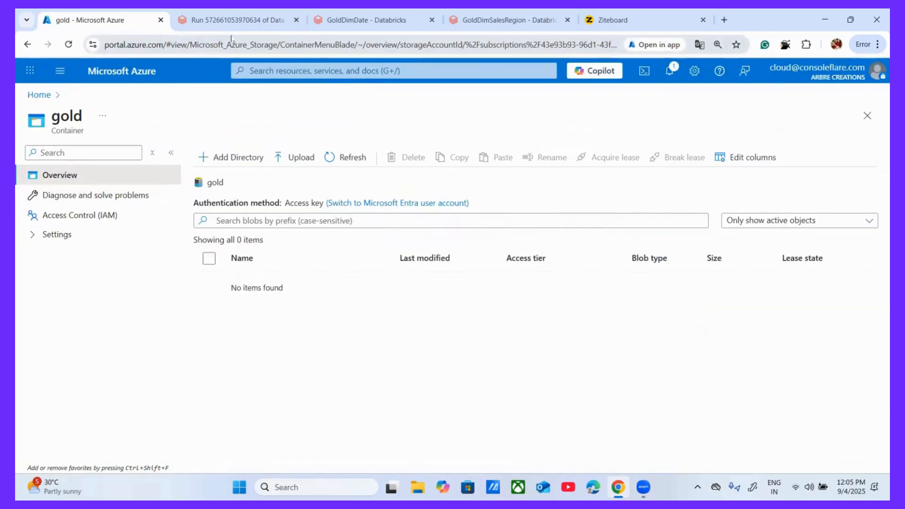
{"action": "left_click", "coordinate": [350, 20]}
{"action": "left_click", "coordinate": [255, 20]}
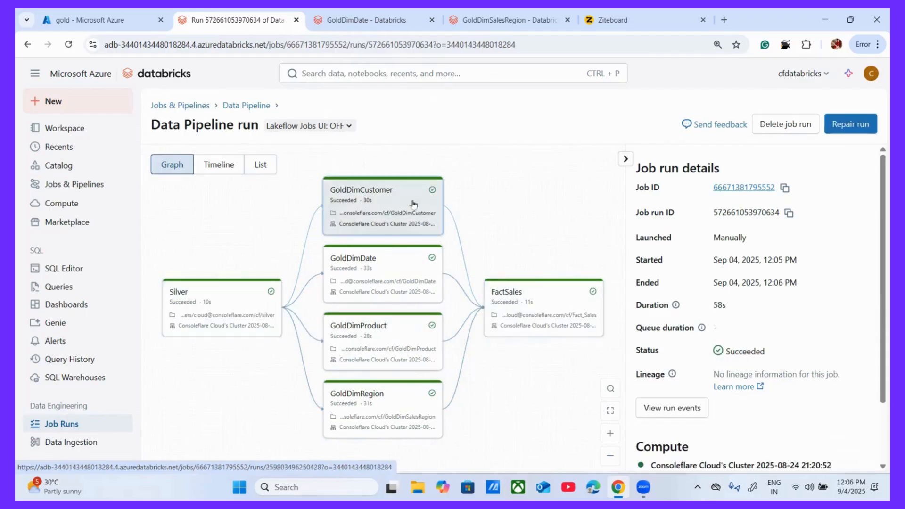
{"action": "left_click", "coordinate": [90, 27]}
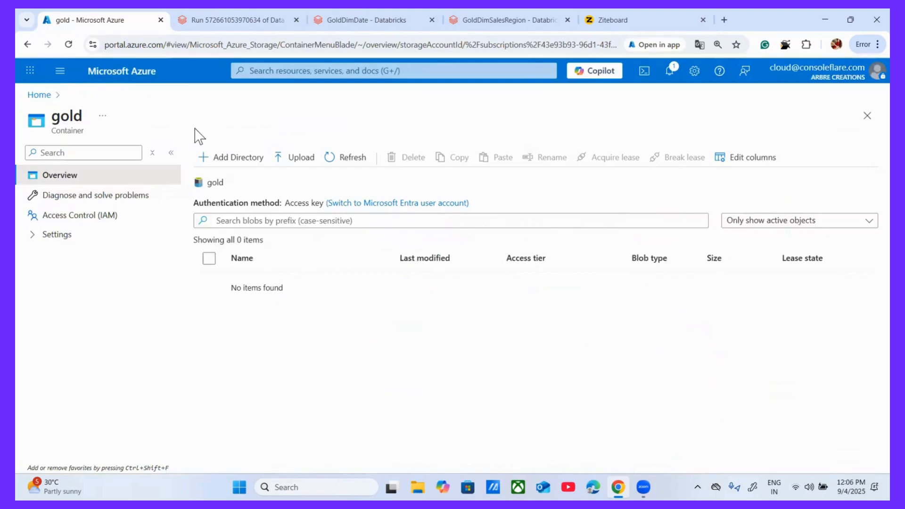
{"action": "left_click", "coordinate": [69, 44]}
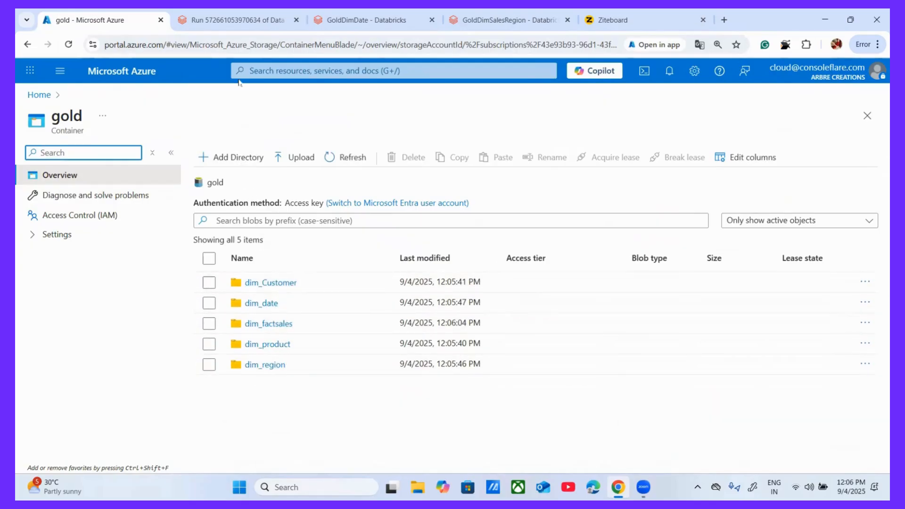
Step: Return to Databricks, run the Data Pipeline job once more and open the new run's details
{"action": "left_click", "coordinate": [228, 20]}
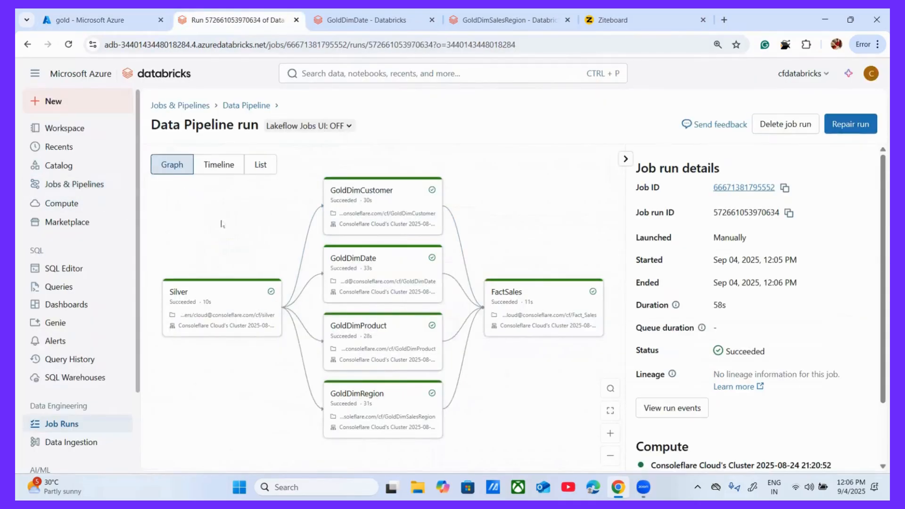
{"action": "scroll", "coordinate": [221, 224], "scroll_direction": "down", "scroll_amount": 2}
{"action": "left_click", "coordinate": [73, 186]}
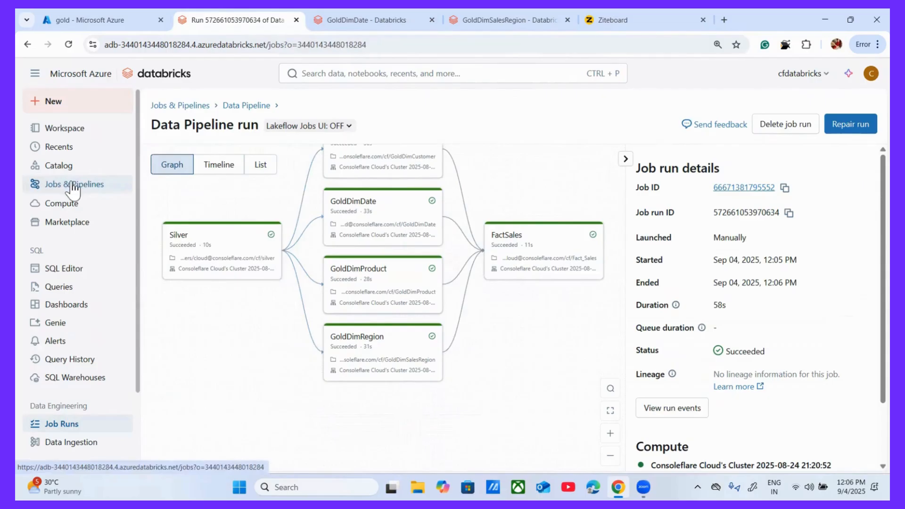
{"action": "left_click", "coordinate": [207, 316]}
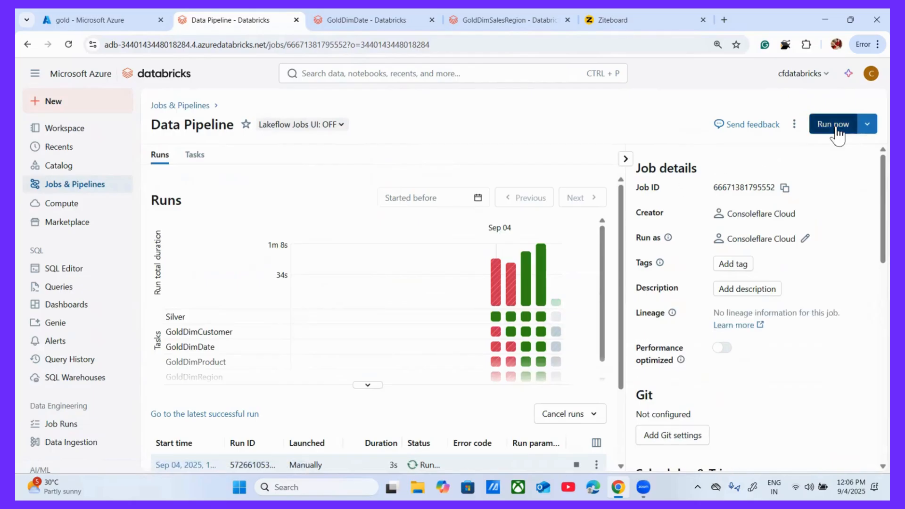
{"action": "left_click", "coordinate": [836, 126]}
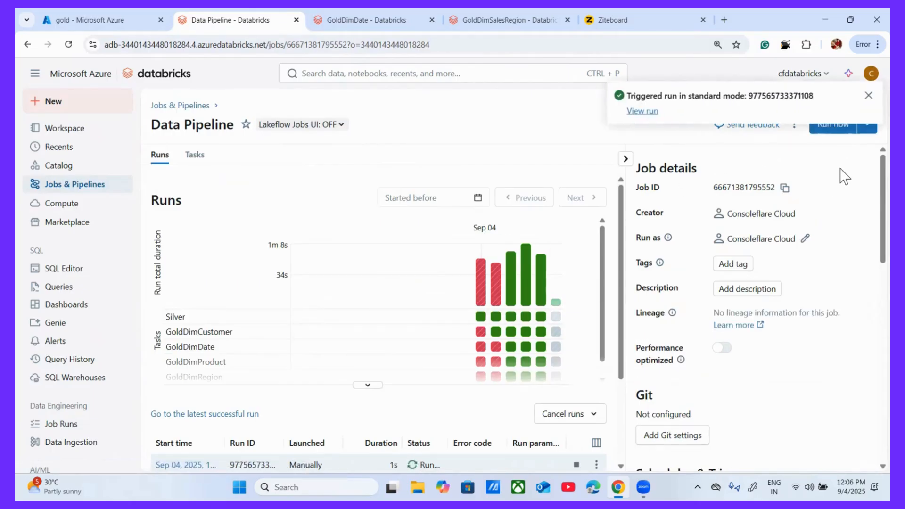
{"action": "left_click", "coordinate": [632, 111]}
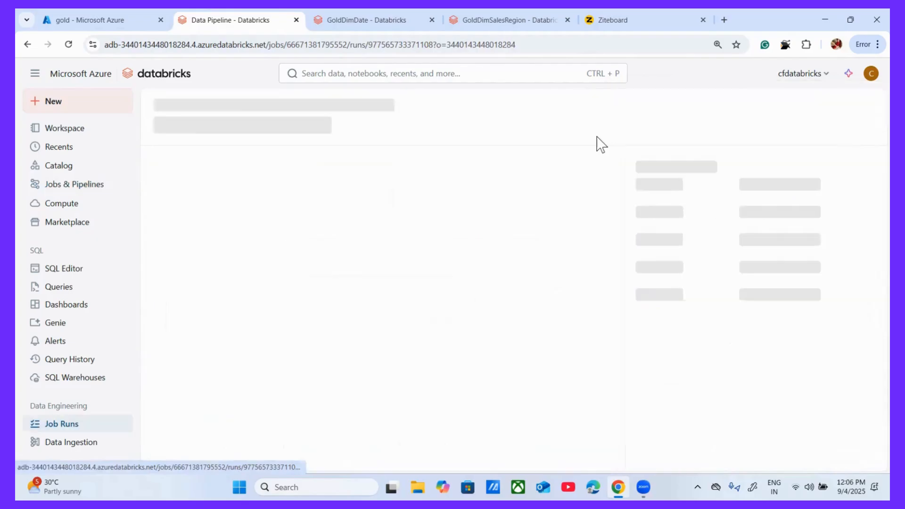